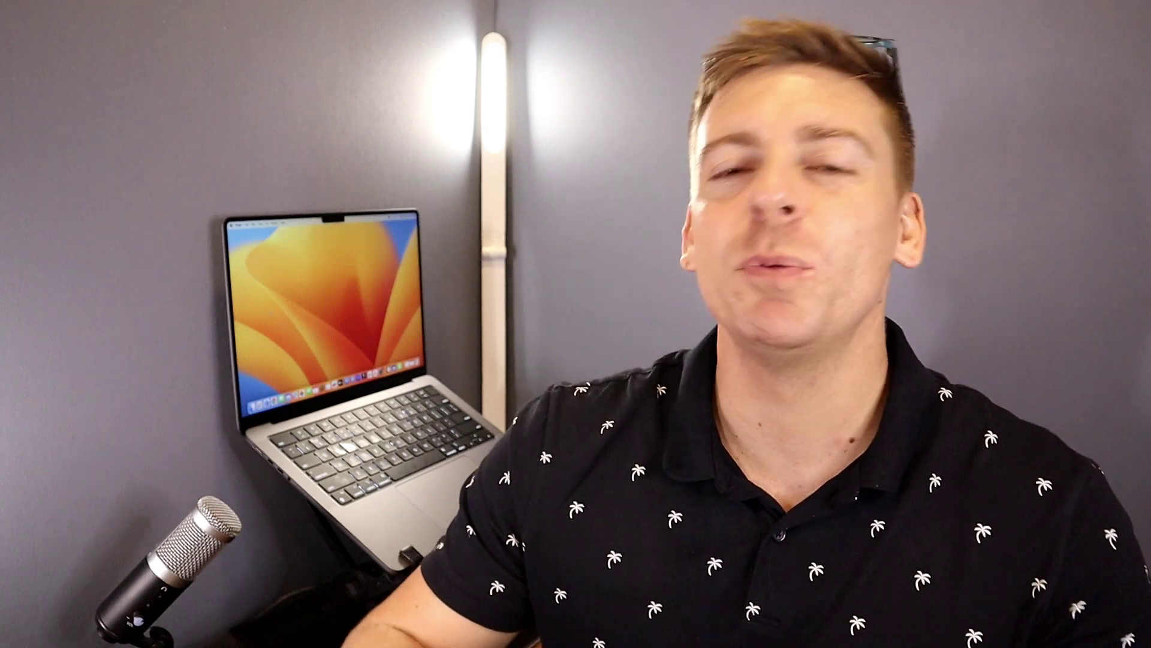
pyautogui.click(768, 137)
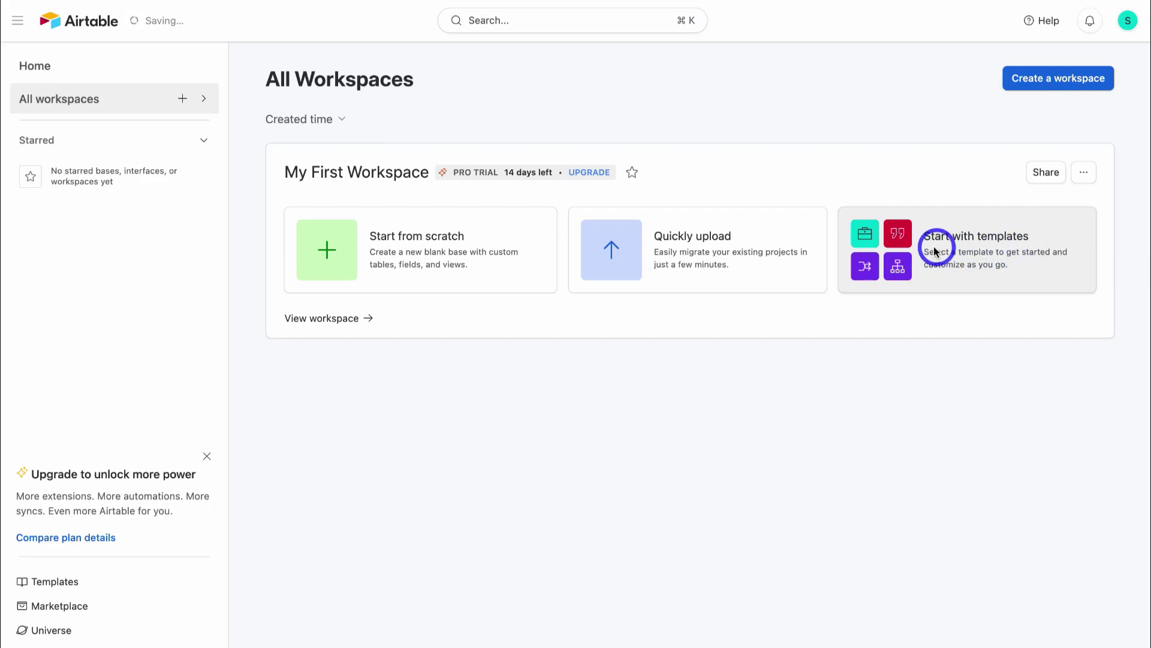
# - Browse the full template gallery through the popular templates down to the Engineering section, and close it
pyautogui.click(988, 251)
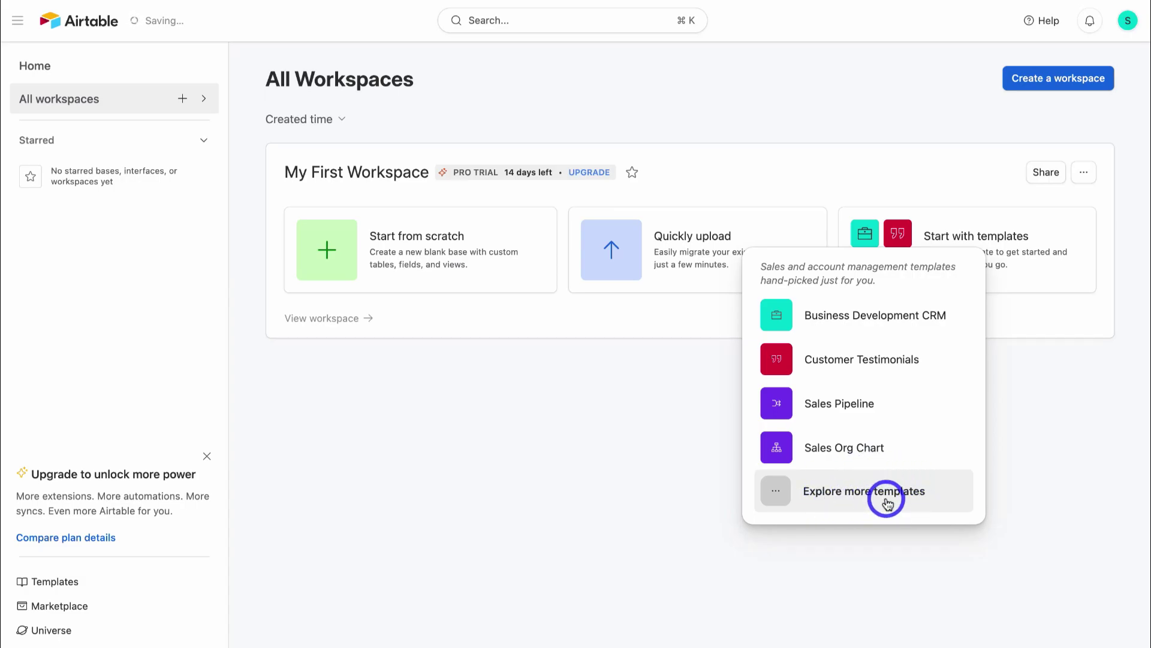
pyautogui.click(862, 477)
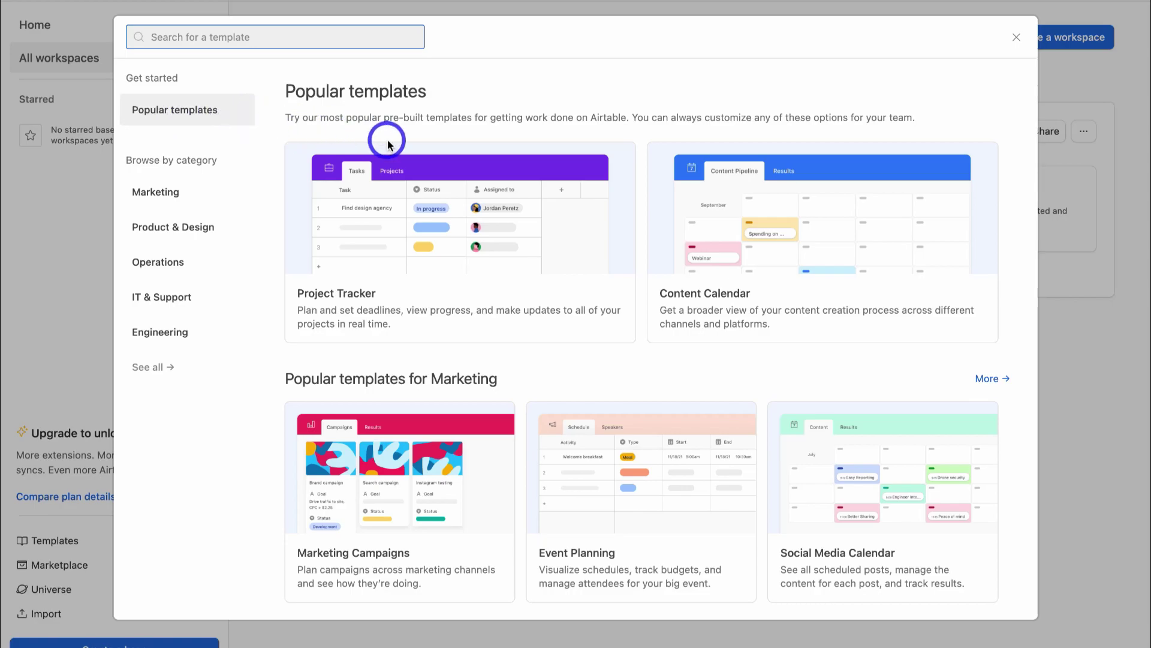
pyautogui.scroll(-15, 388, 144)
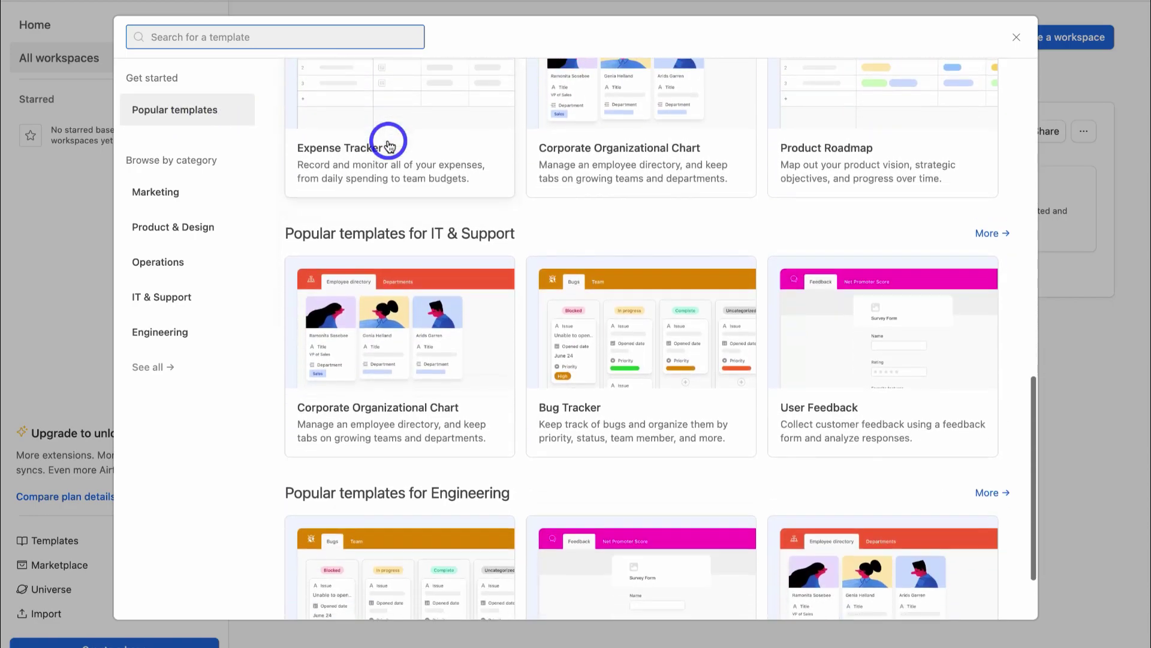
pyautogui.scroll(-2, 387, 144)
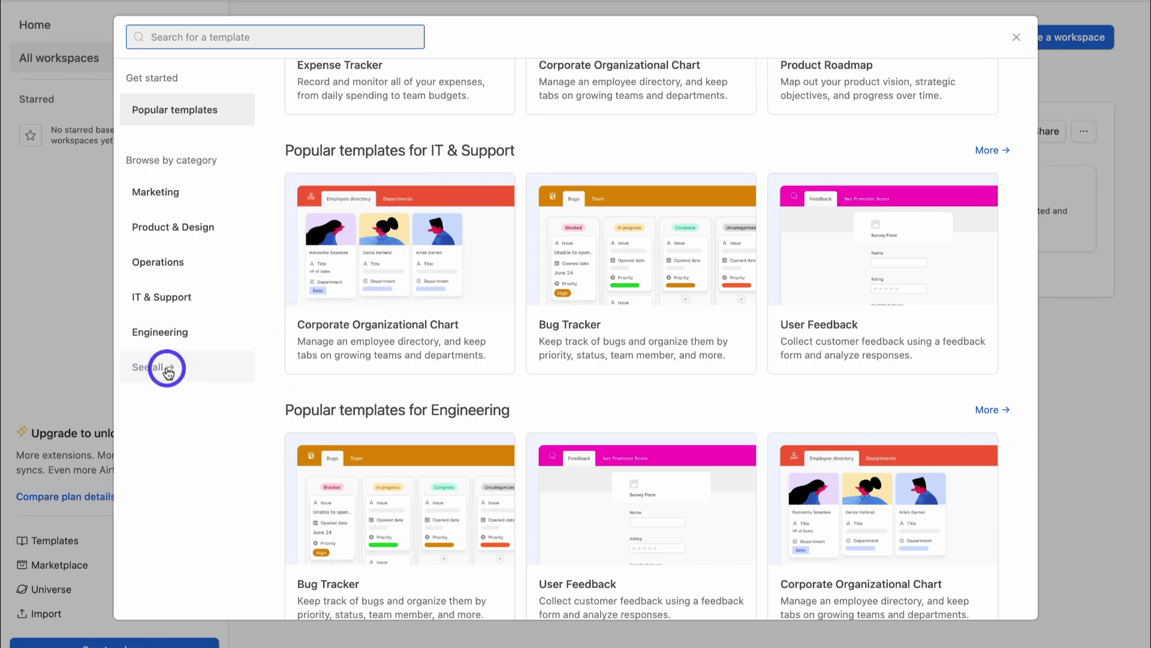
pyautogui.click(1015, 41)
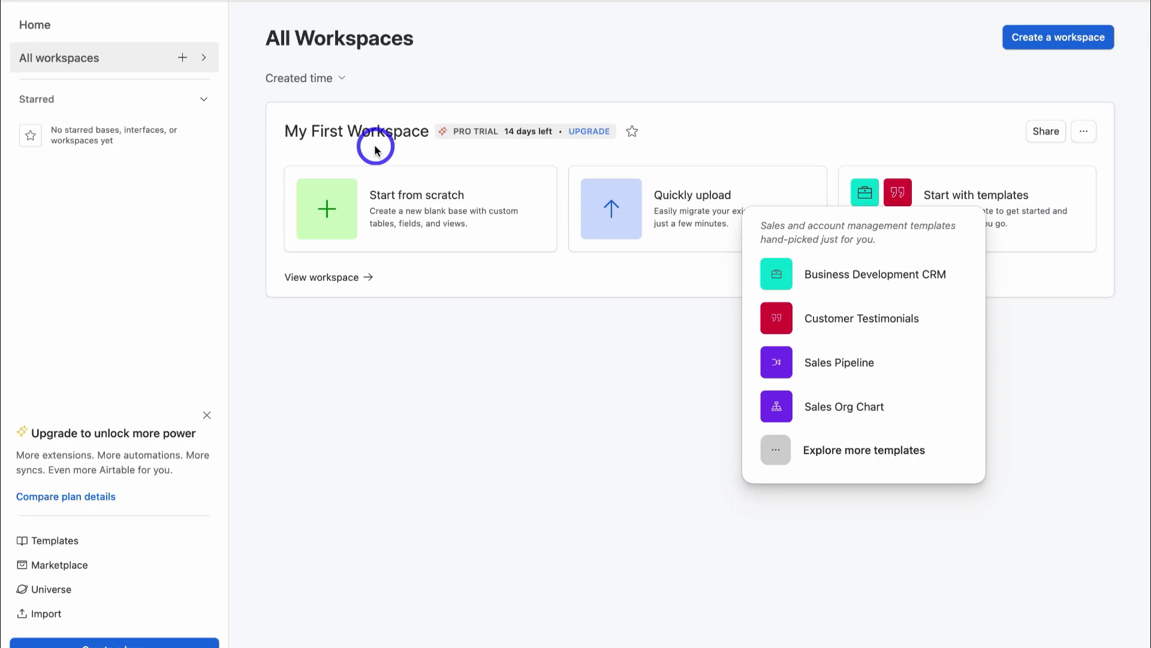
# - Rename the workspace to Client Projects and create a blank base in it from scratch
pyautogui.click(1085, 136)
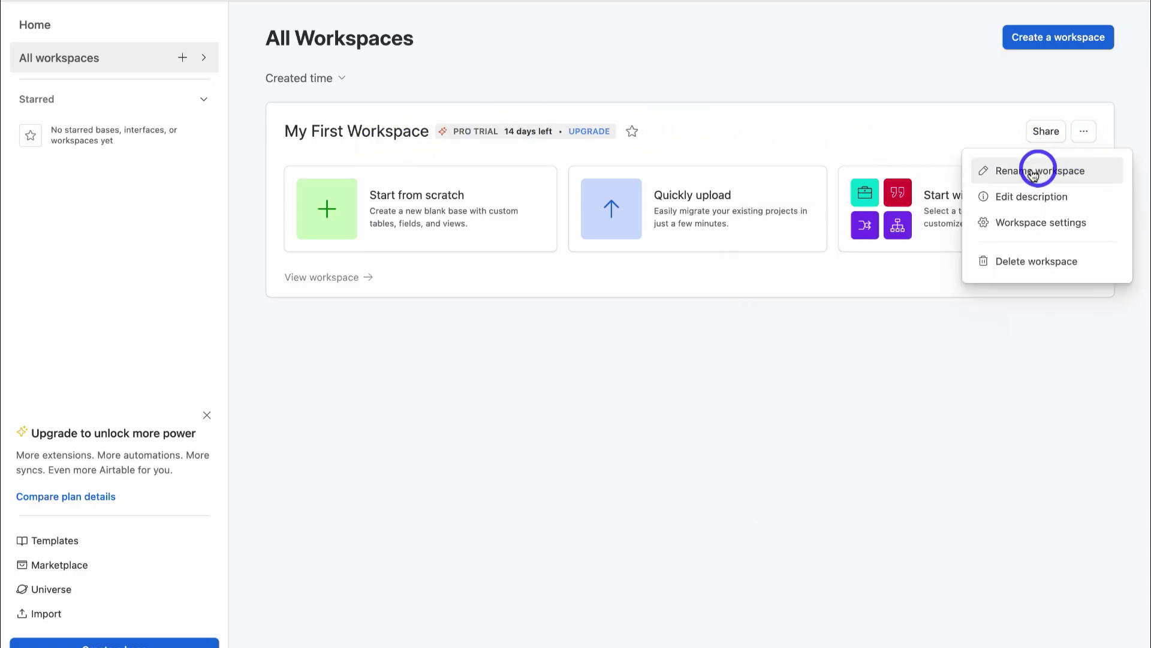
pyautogui.click(1069, 174)
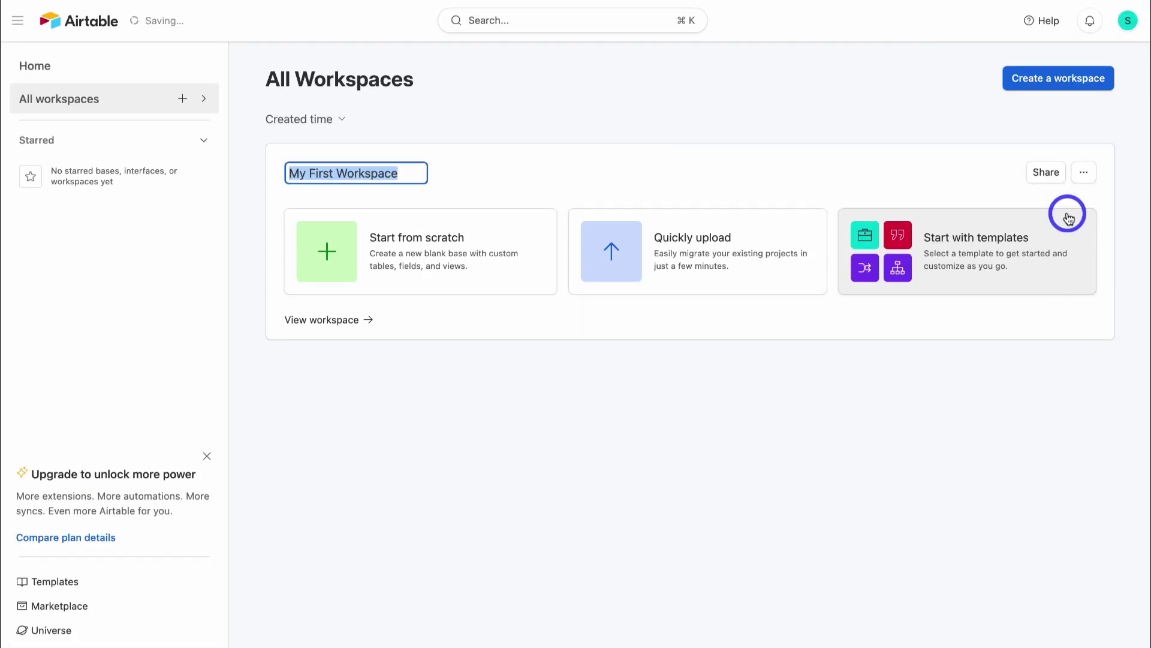
pyautogui.write('Client Projects')
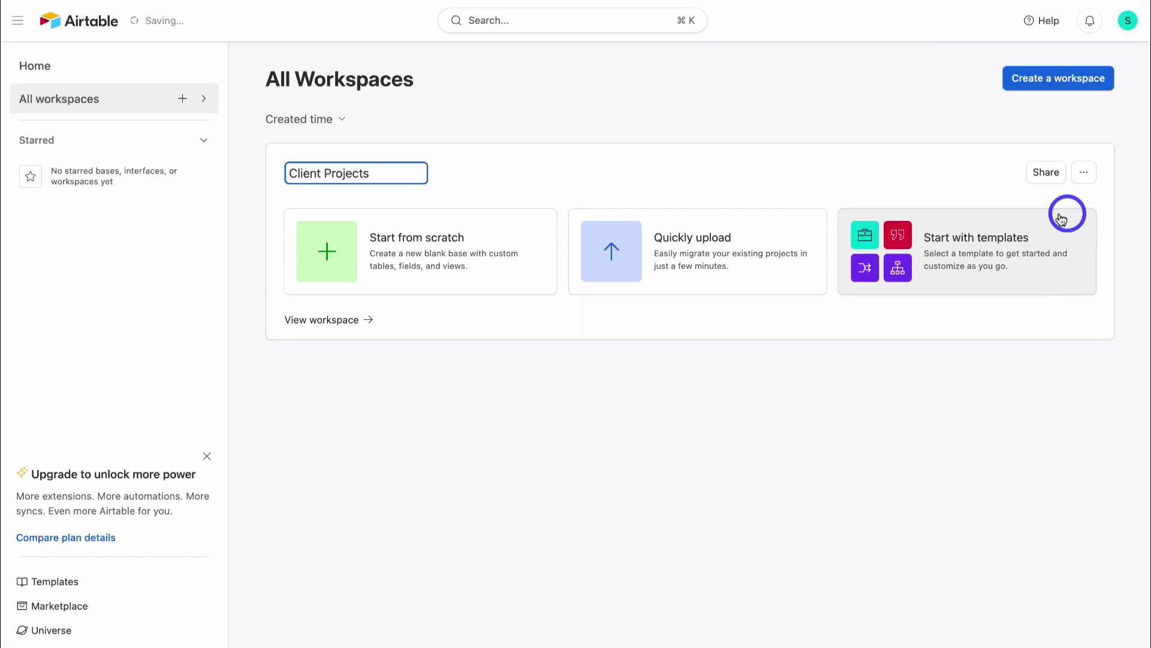
pyautogui.click(906, 180)
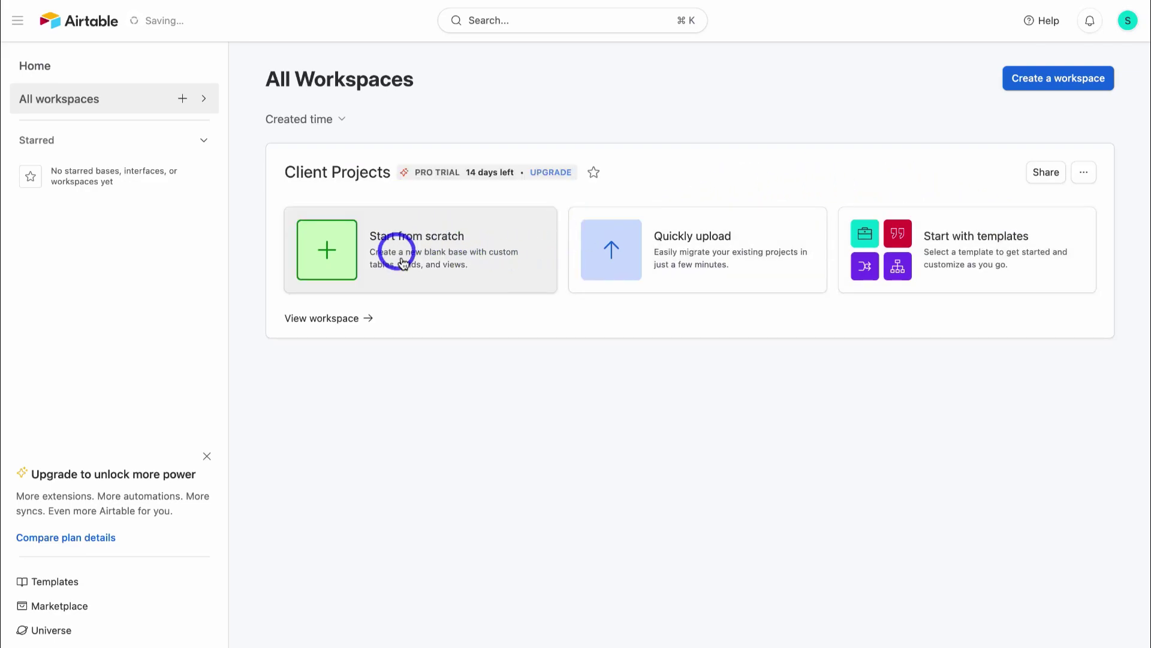
pyautogui.click(472, 256)
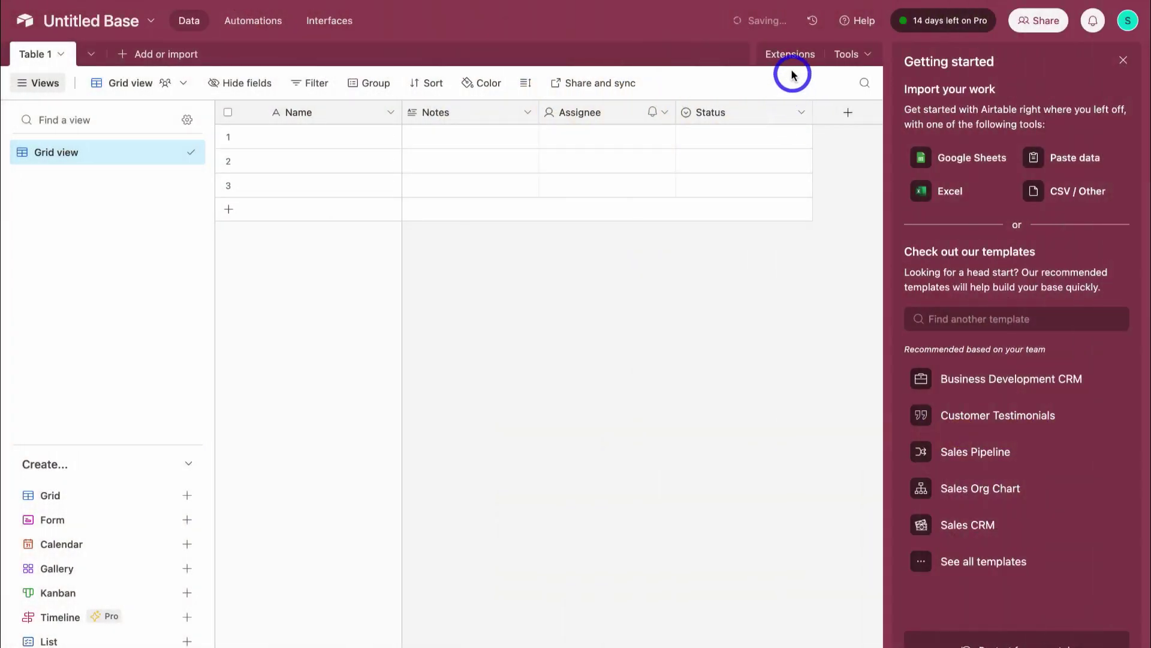
# - View the featured extensions in the extensions marketplace without adding any, and close it
pyautogui.click(787, 59)
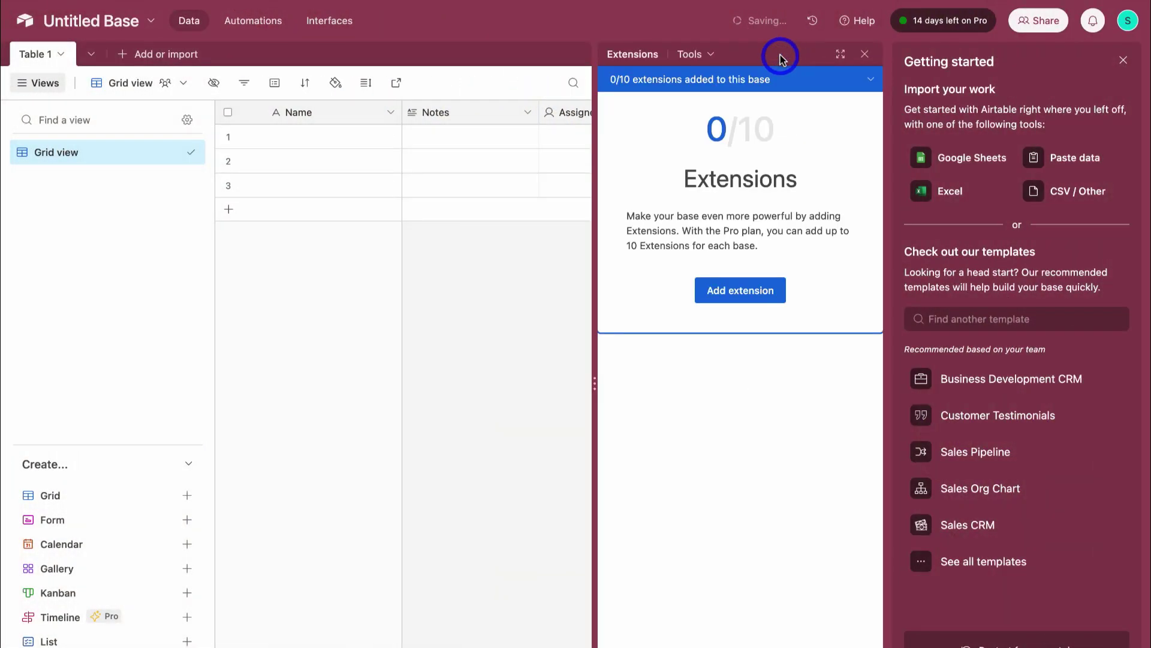
pyautogui.click(744, 290)
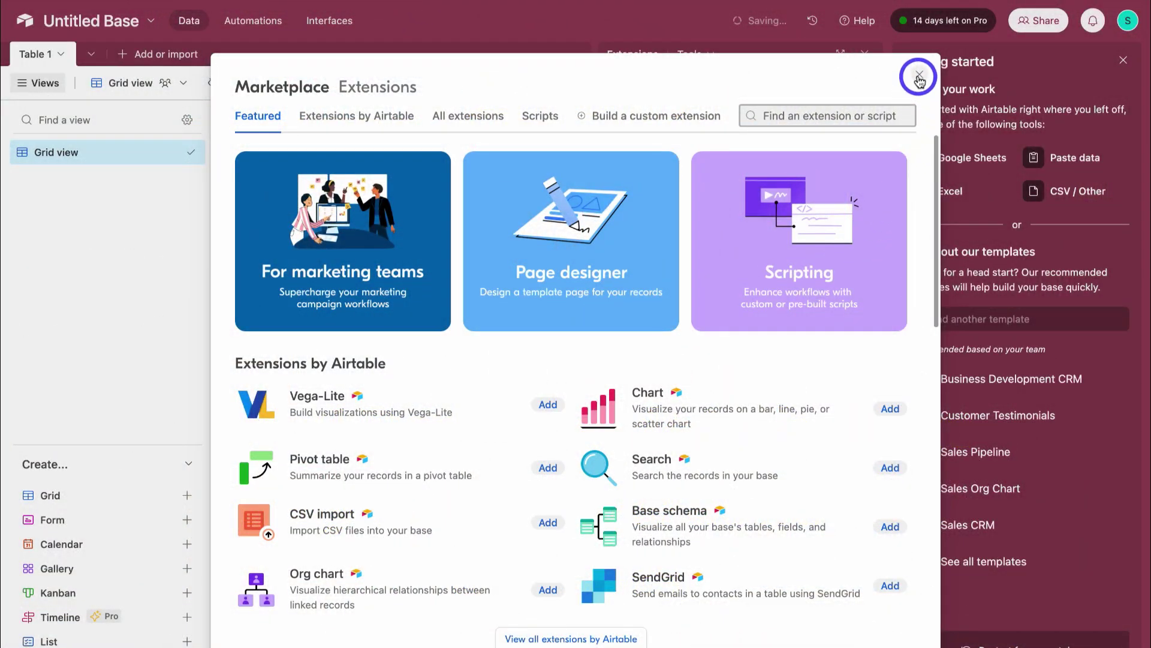
pyautogui.click(919, 75)
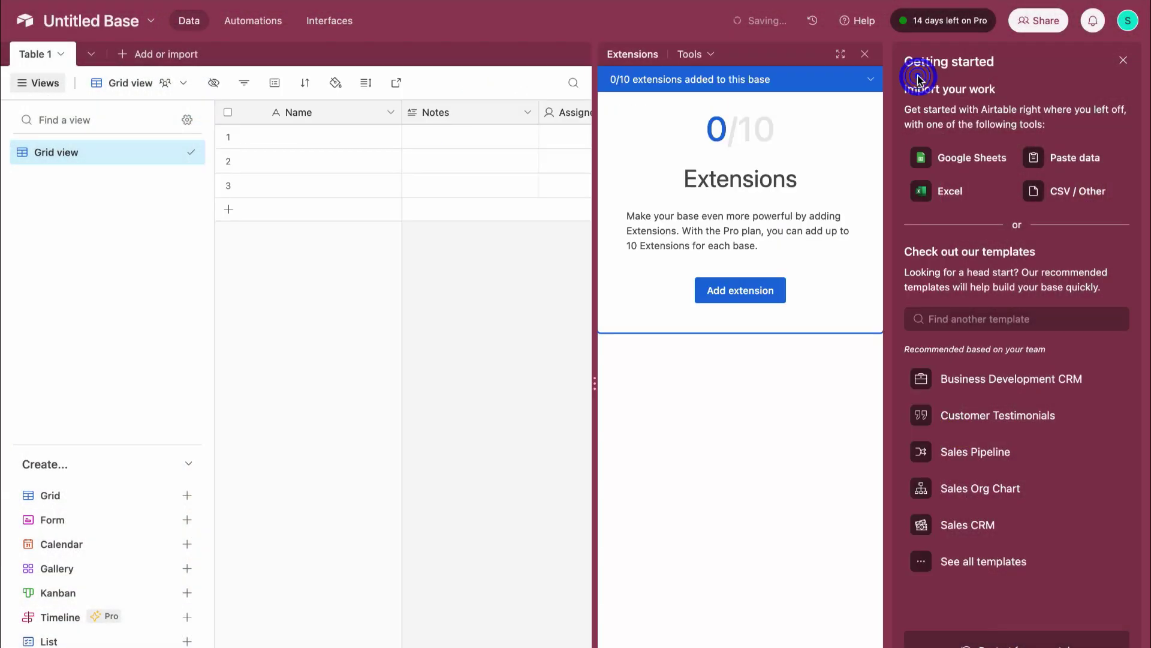
# - View the base's automation options and suggested triggers, return to the table data and hide the extensions area
pyautogui.click(254, 24)
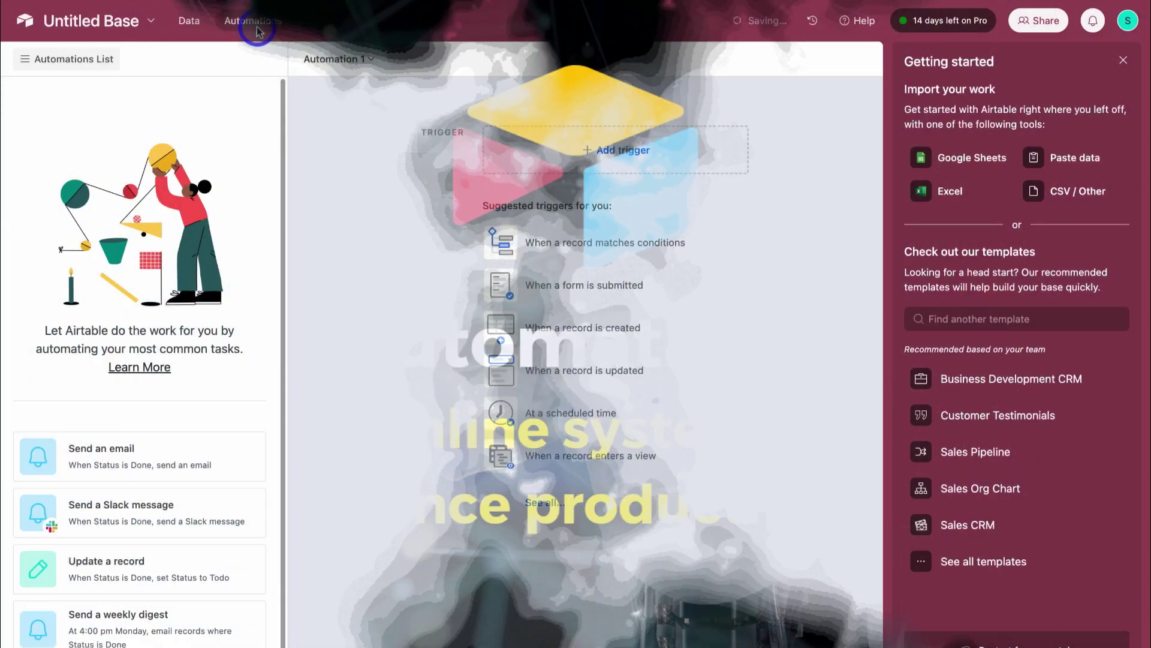
pyautogui.click(241, 37)
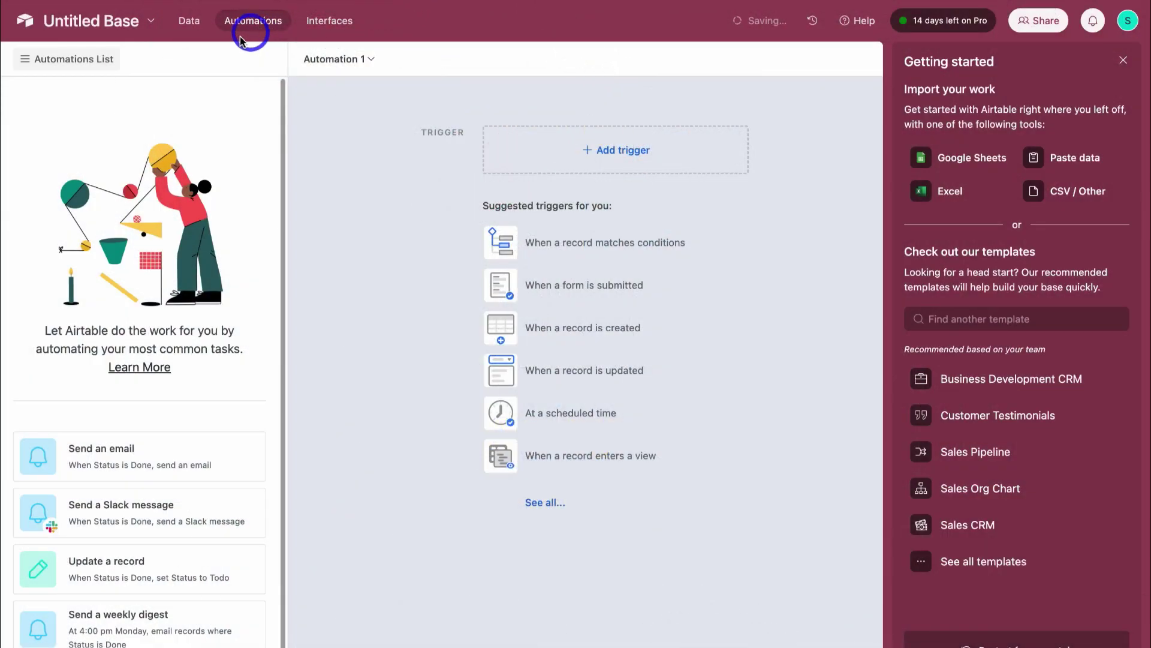
pyautogui.click(188, 24)
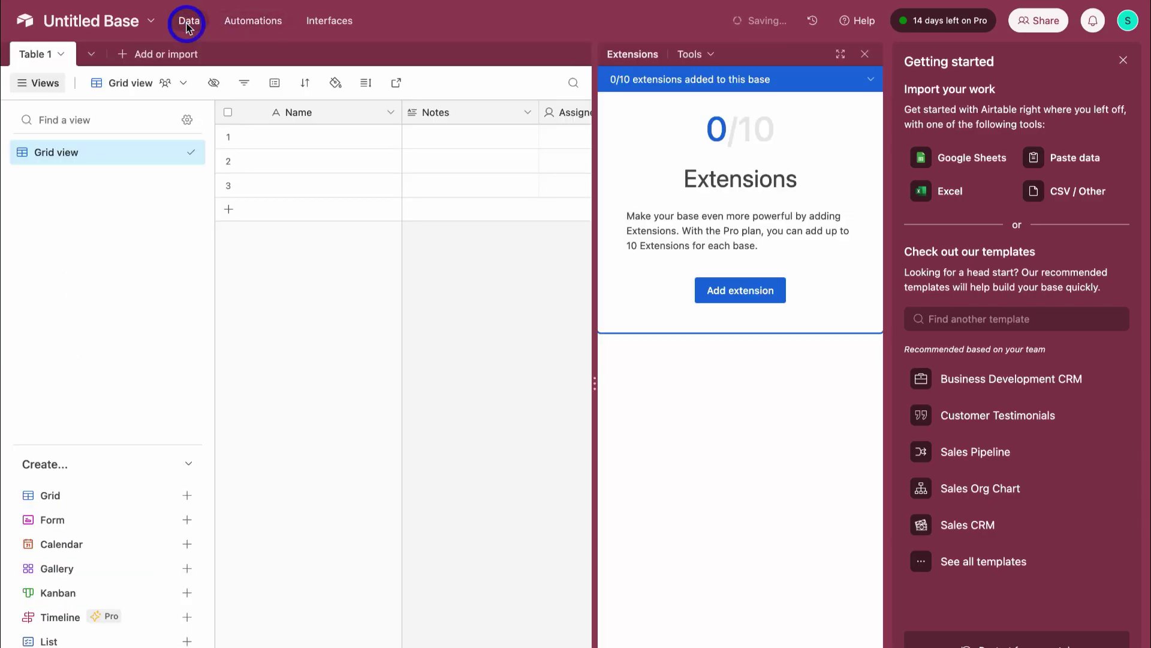
pyautogui.click(865, 55)
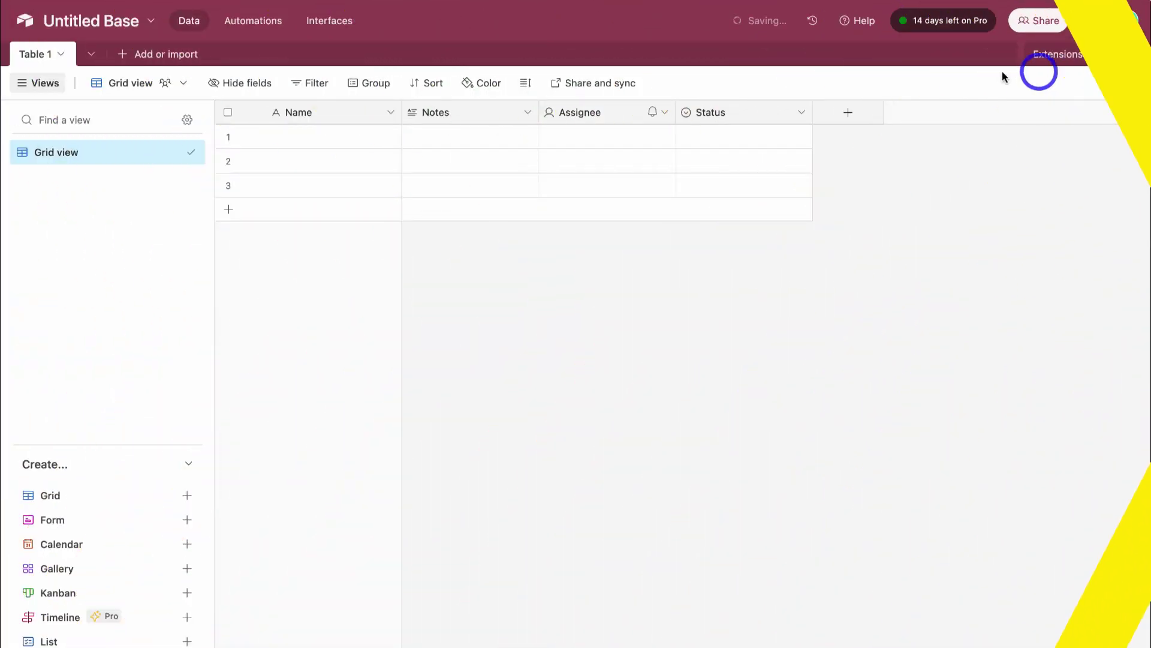
# - Rename the base to Local Client Projects and give it a bright yellow-orange colour and the briefcase icon
pyautogui.click(134, 21)
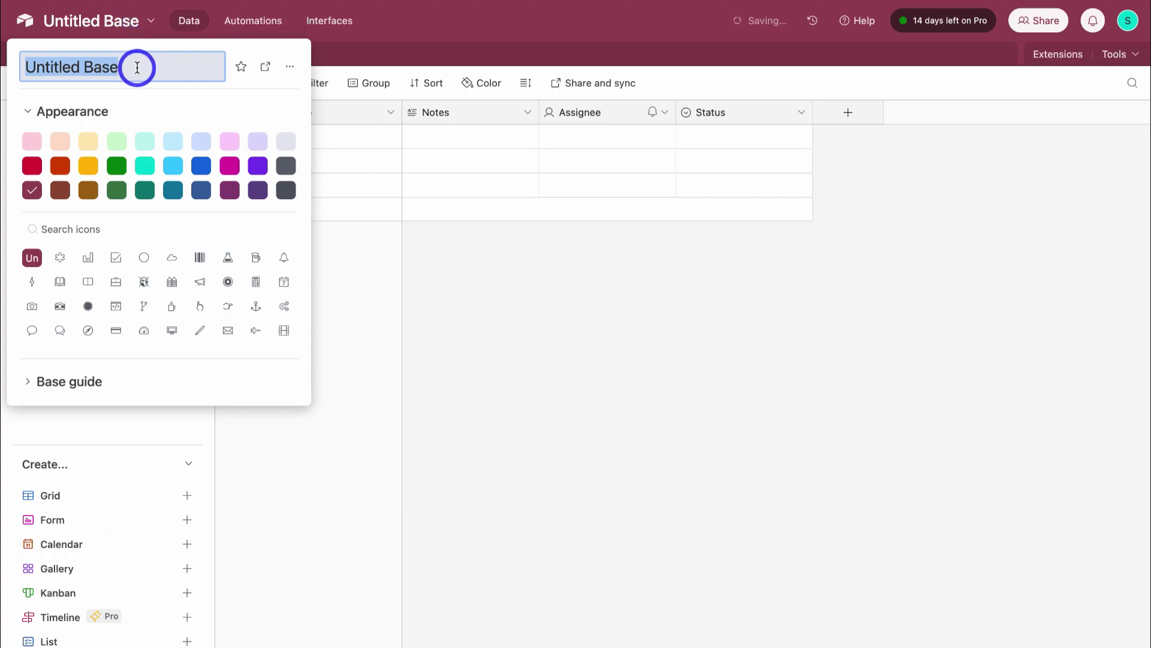
pyautogui.write('Local Client Projects')
pyautogui.click(171, 166)
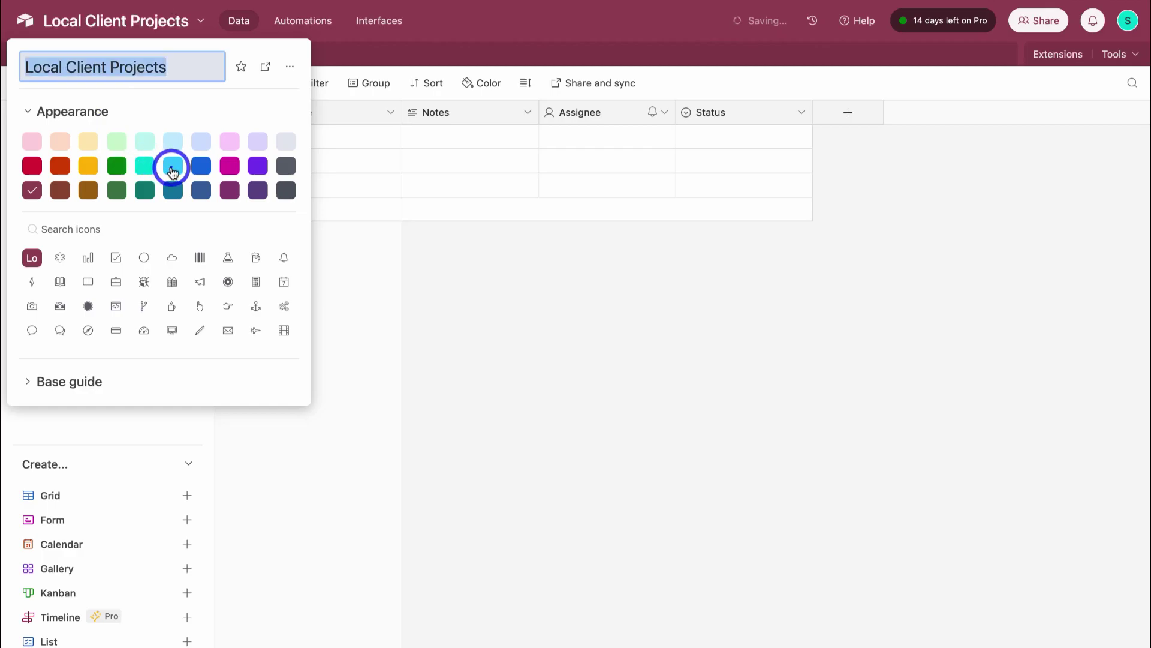
pyautogui.click(90, 167)
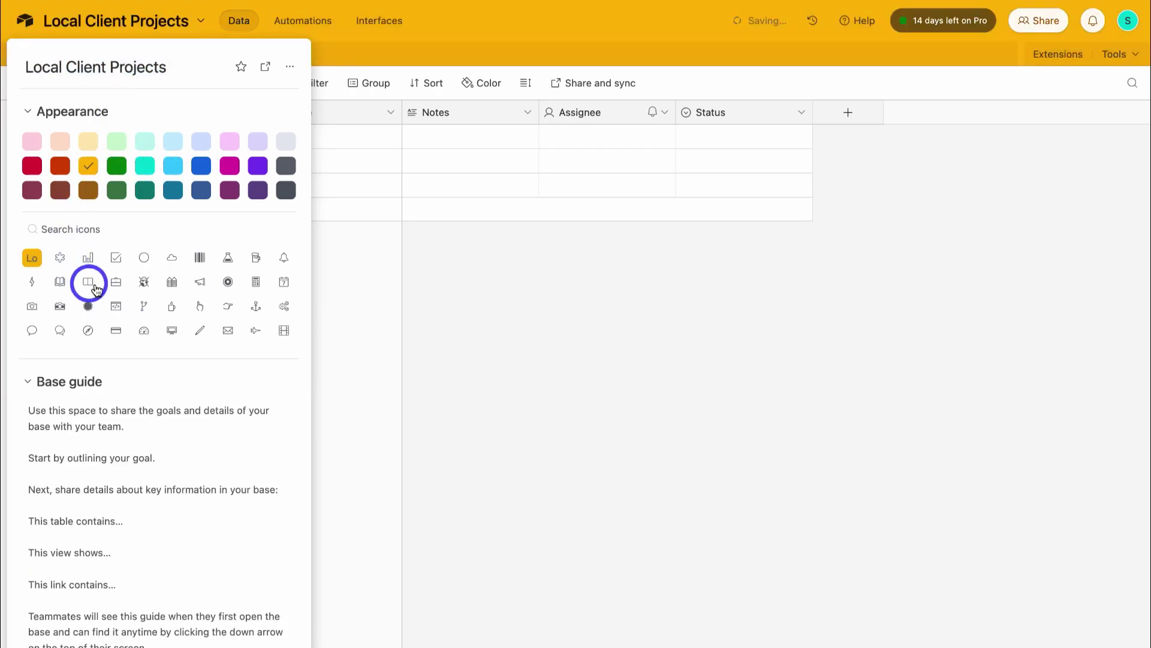
pyautogui.click(117, 284)
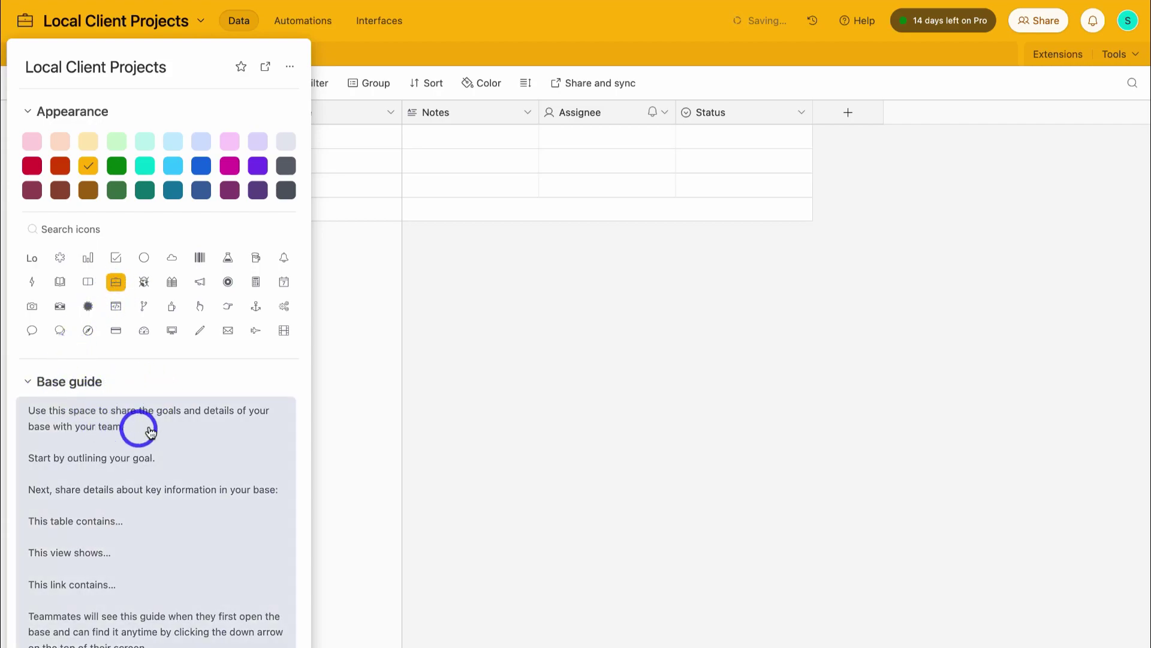
pyautogui.click(365, 341)
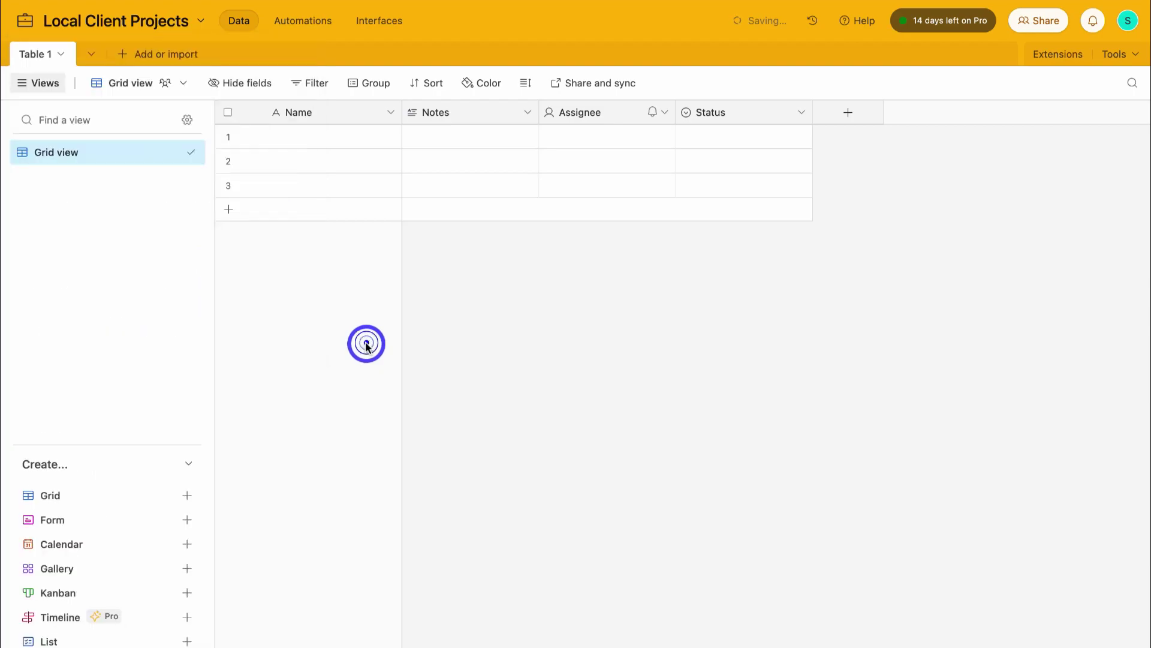
# - Rename the first table to Web Design and save the name
pyautogui.click(62, 57)
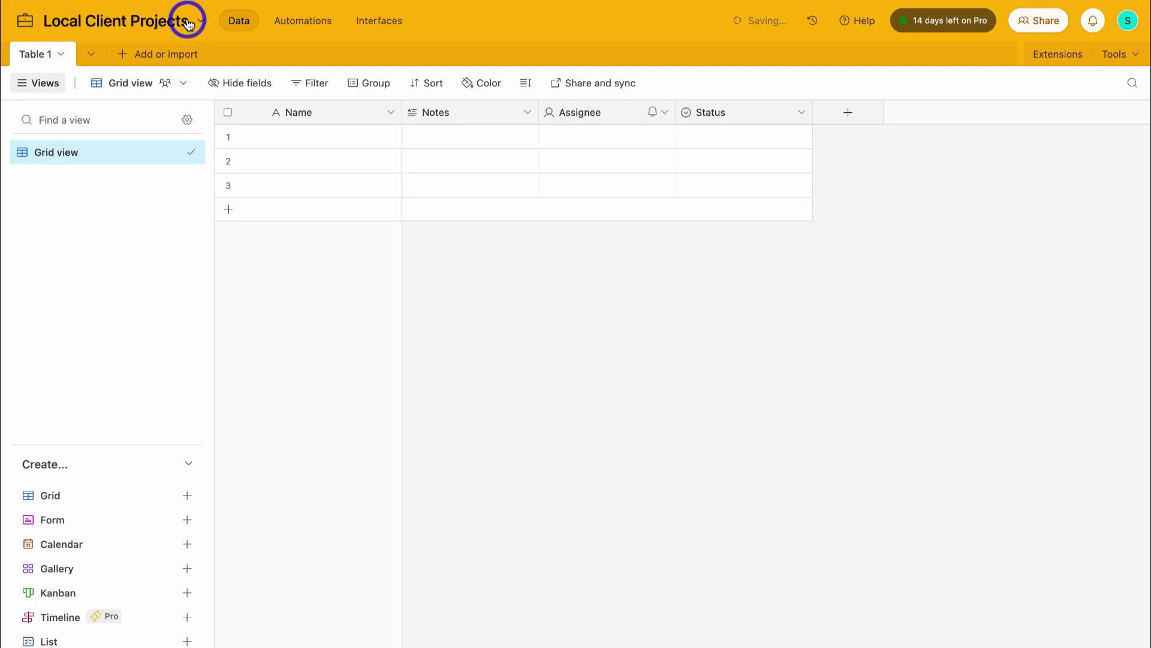
pyautogui.click(58, 55)
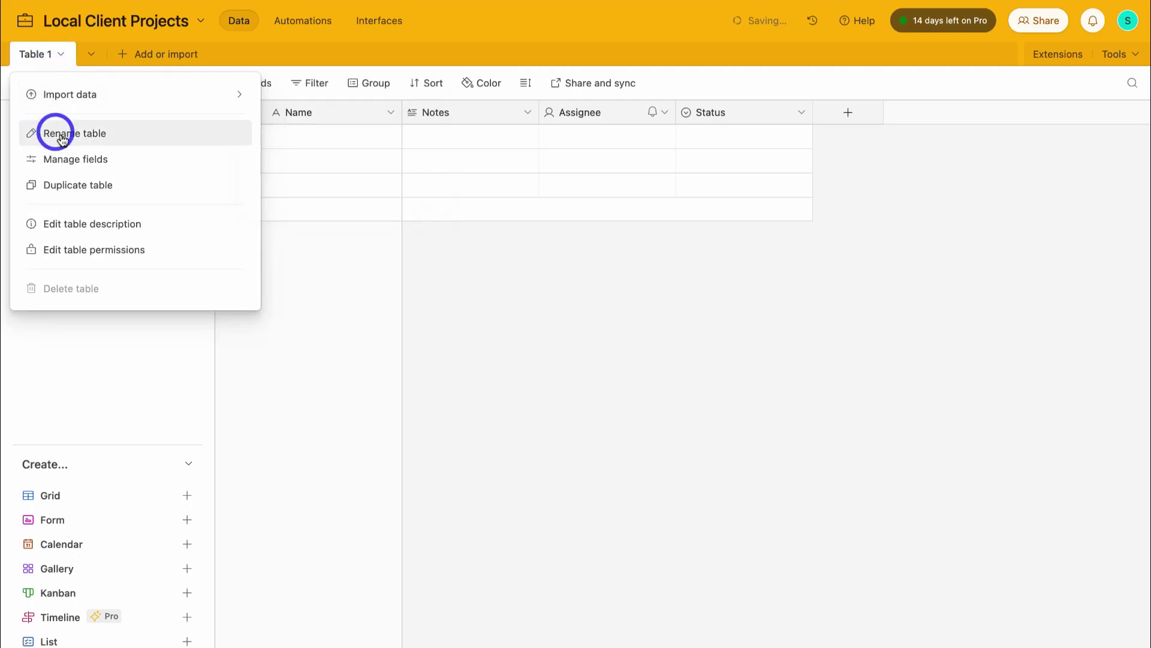
pyautogui.click(106, 133)
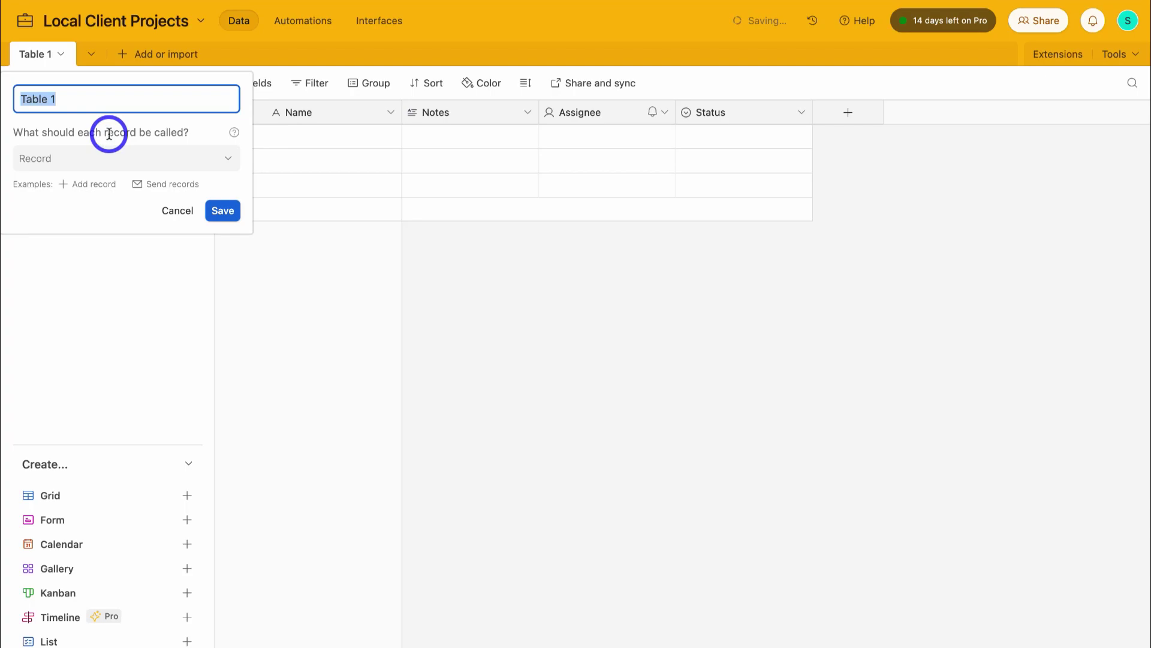
pyautogui.write('Web Design')
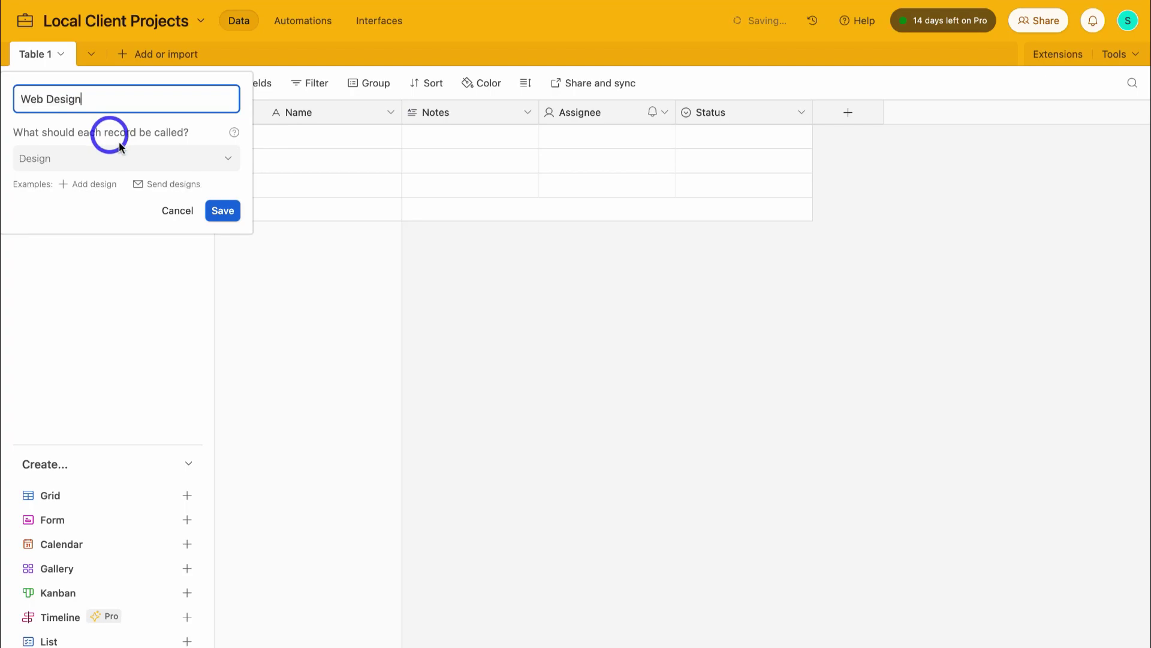
pyautogui.click(219, 209)
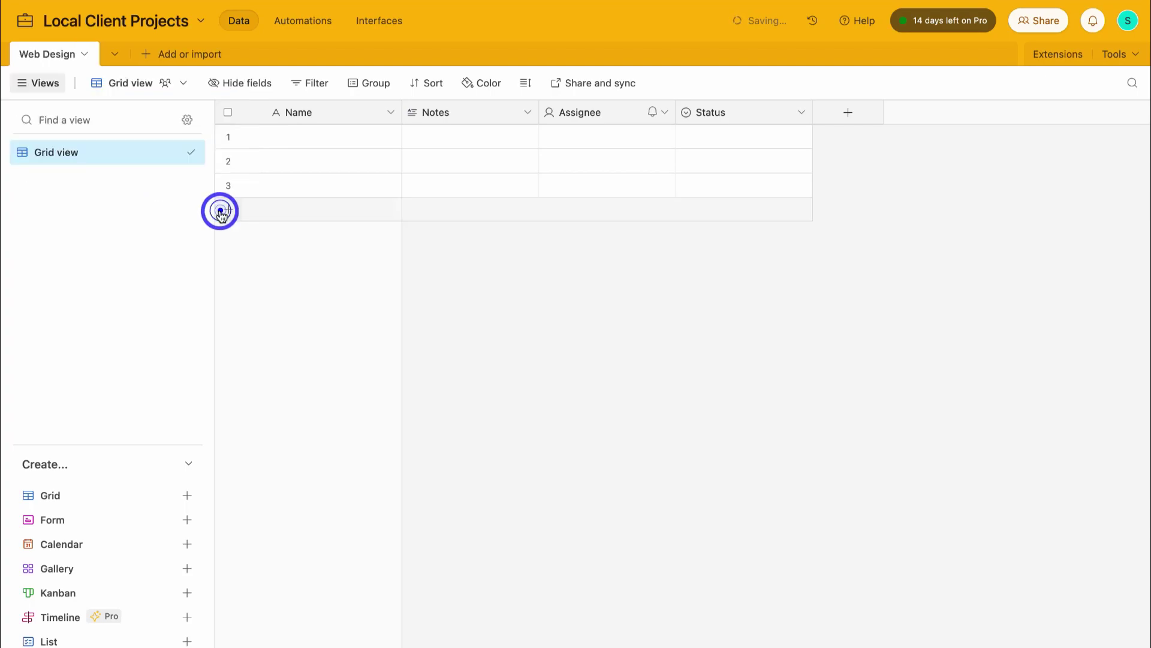
# - Add a blank table named Content Development to the base, keeping Record as the term for its entries, and save it
pyautogui.click(146, 56)
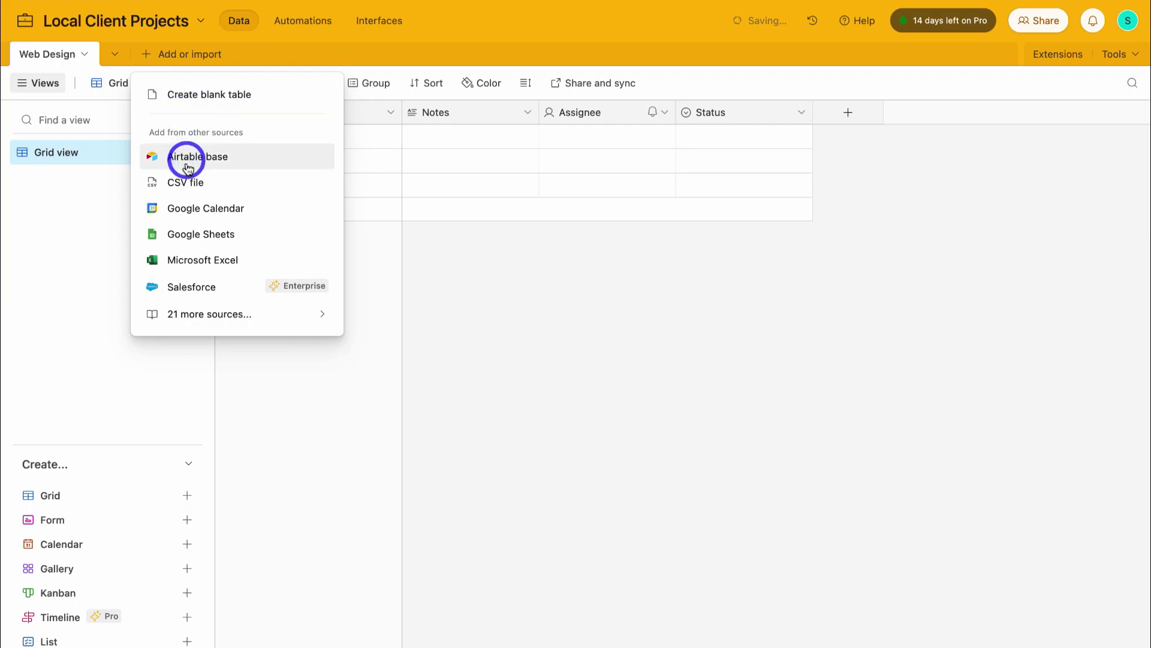
pyautogui.click(206, 100)
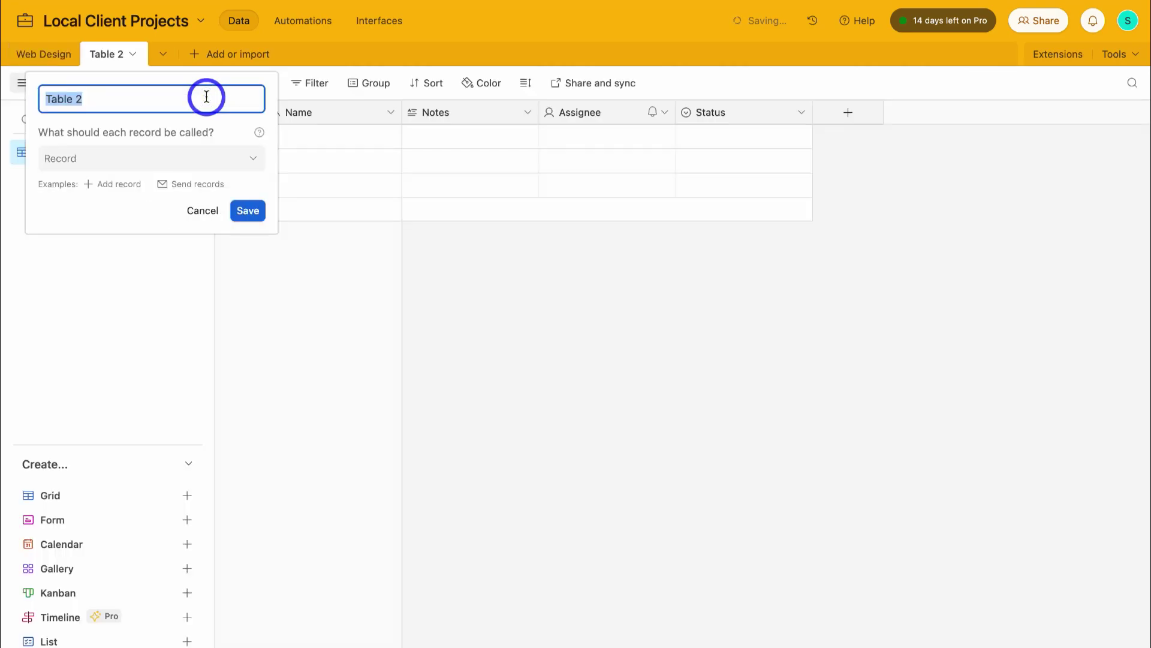
pyautogui.write('Content Development')
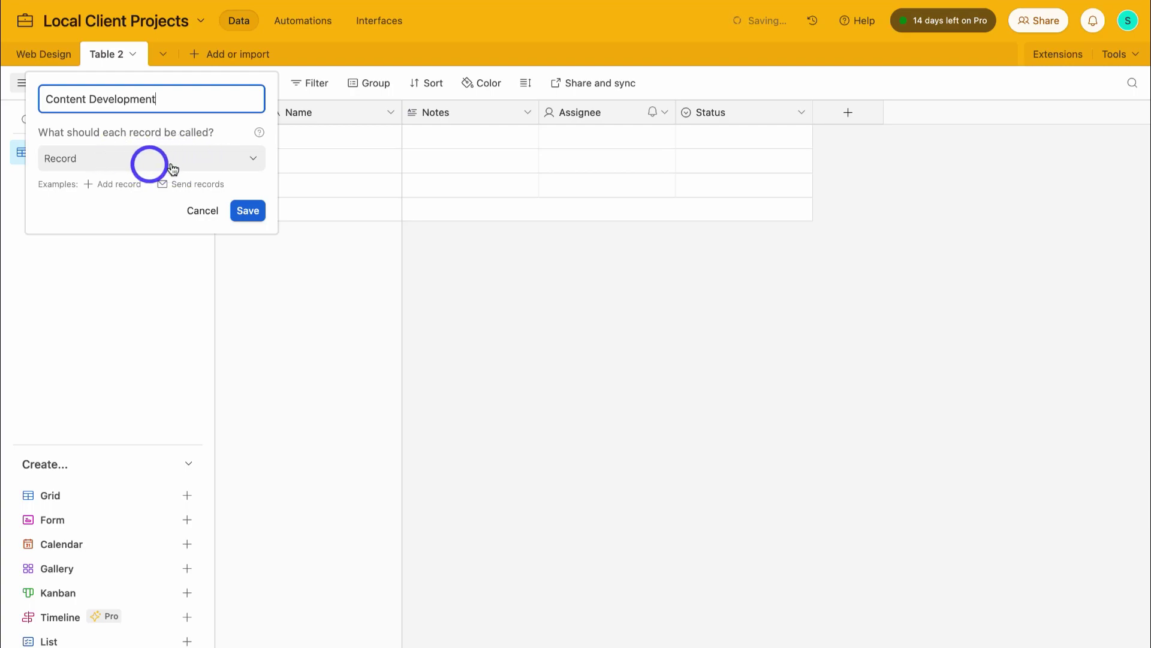
pyautogui.click(251, 161)
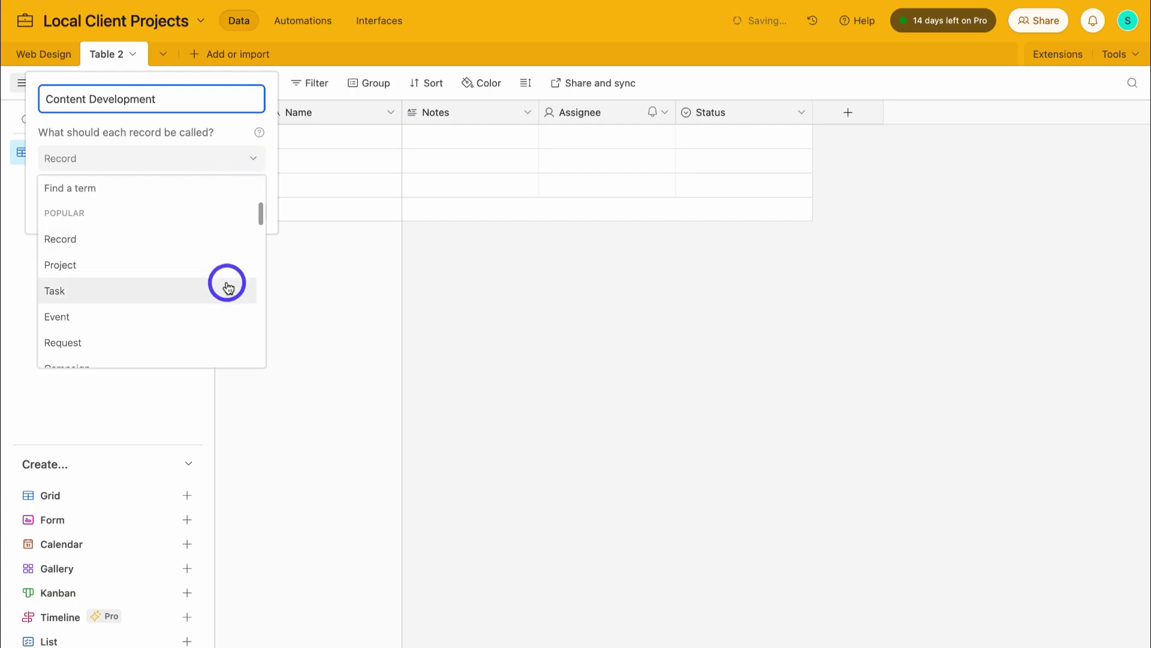
pyautogui.scroll(-4, 227, 334)
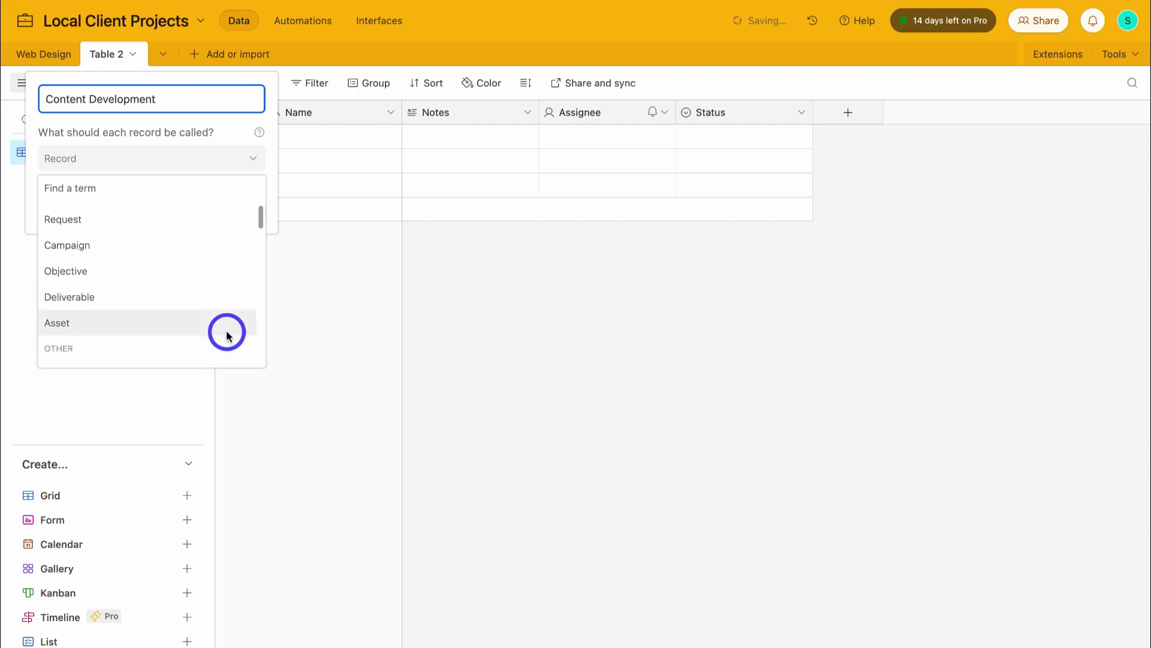
pyautogui.scroll(3, 227, 334)
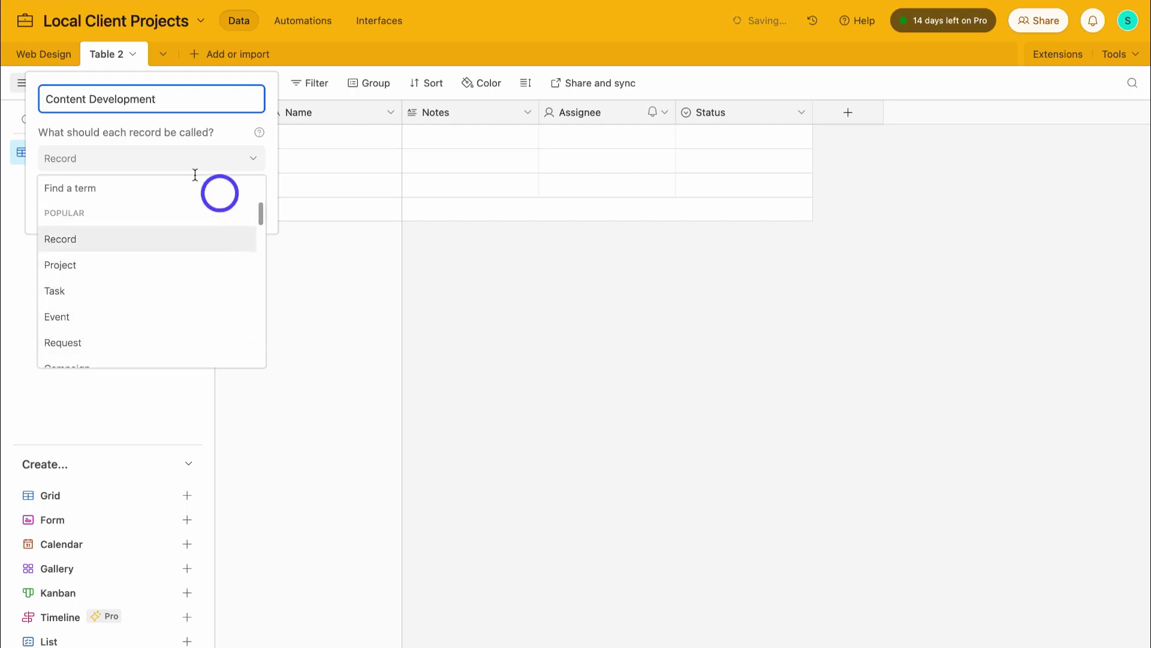
pyautogui.click(263, 160)
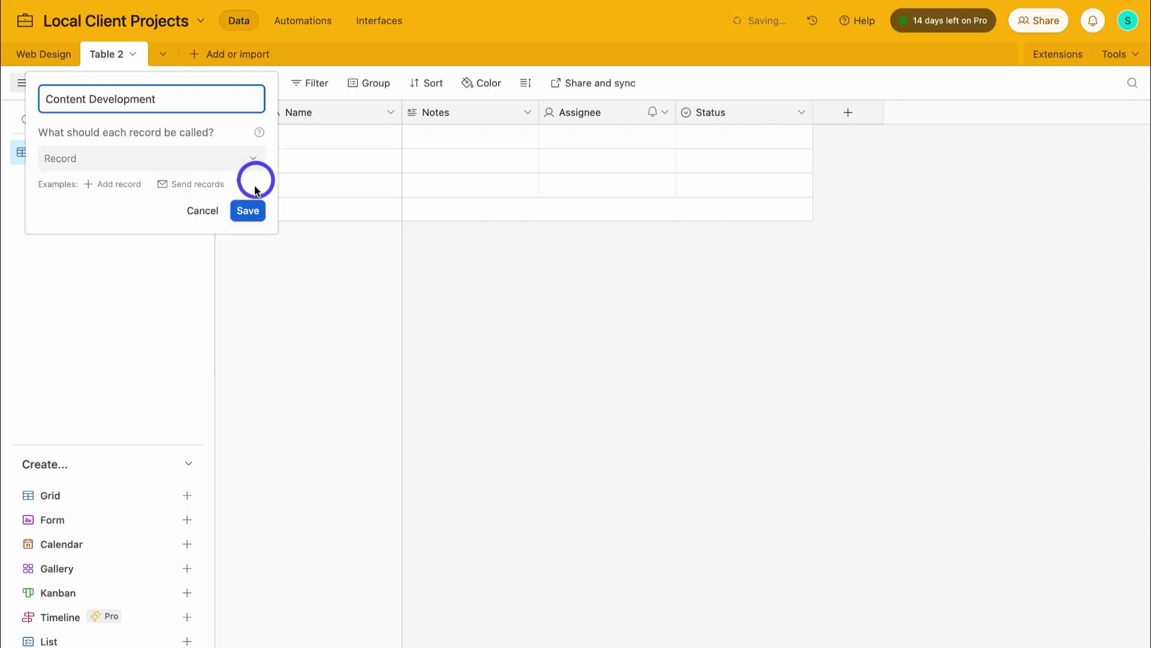
pyautogui.click(247, 208)
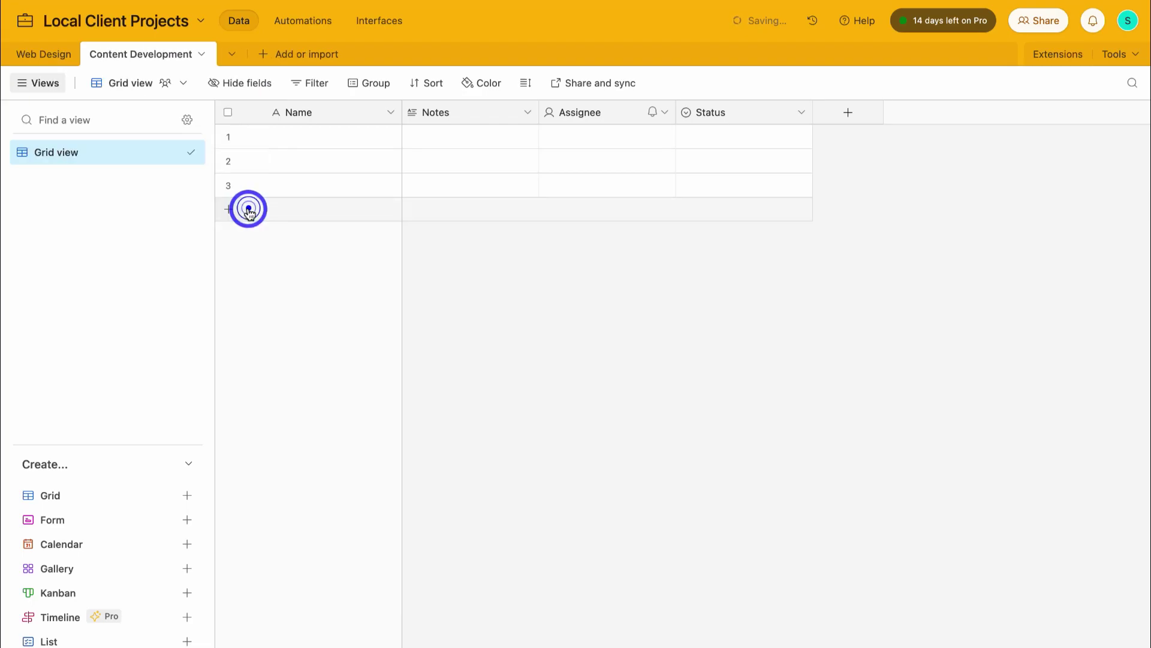
# - Add another blank table named Marketing Campaigns with Campaign as the term for its records, and save it
pyautogui.click(263, 53)
pyautogui.click(281, 92)
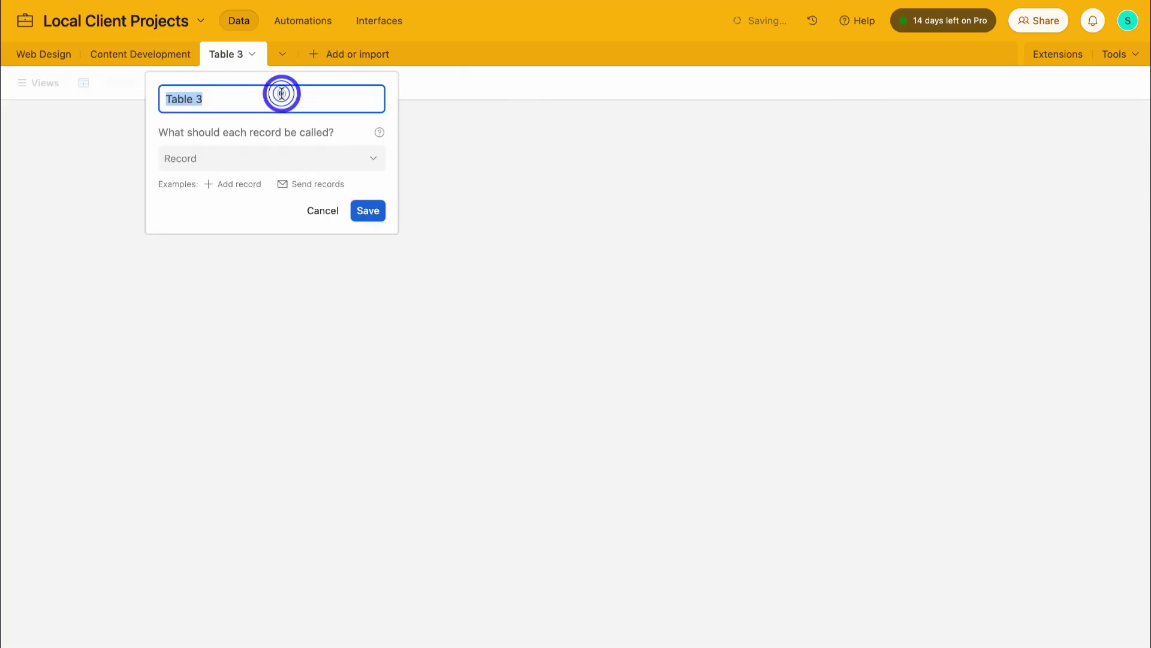
pyautogui.write('Marketing Campaigns')
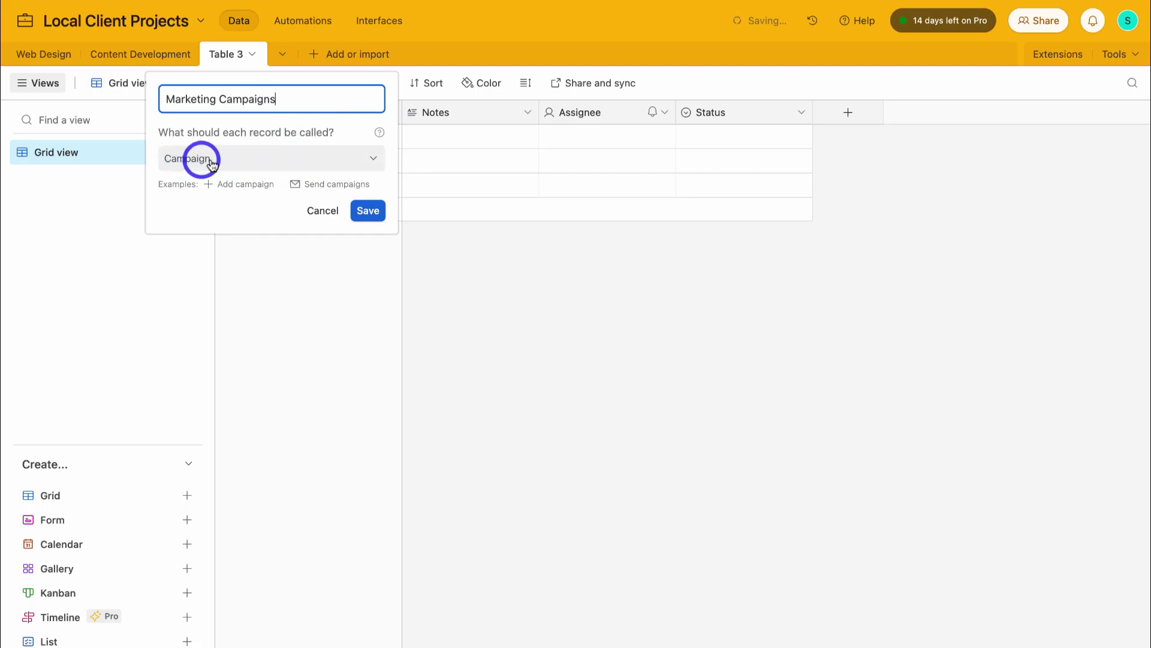
pyautogui.click(374, 158)
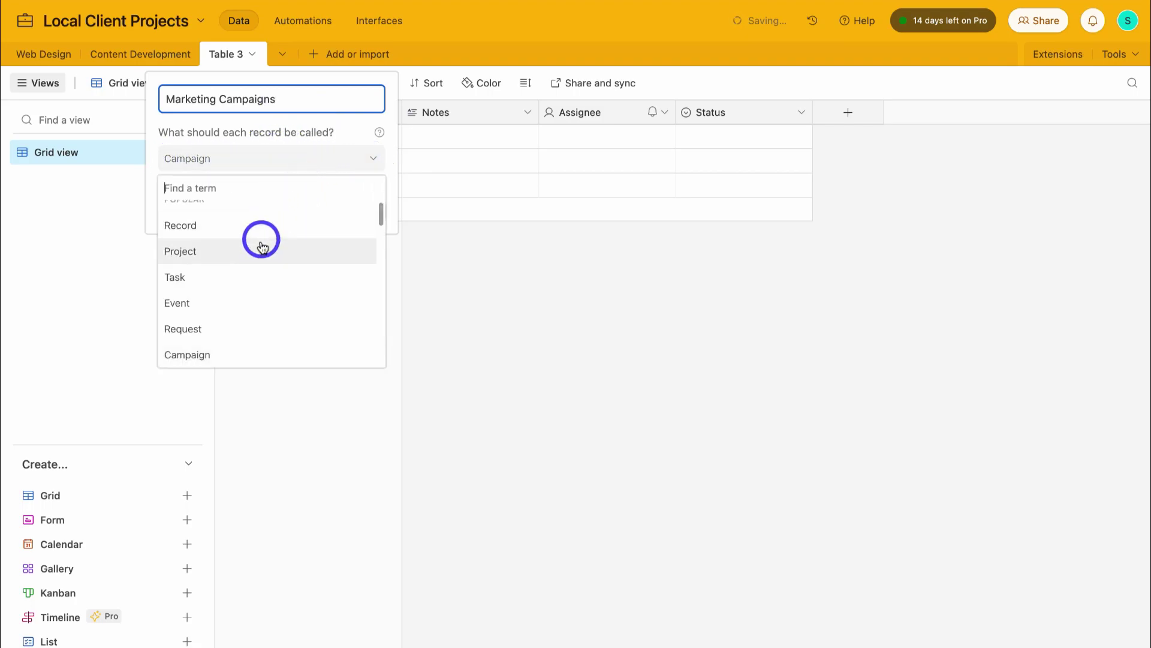
pyautogui.click(310, 353)
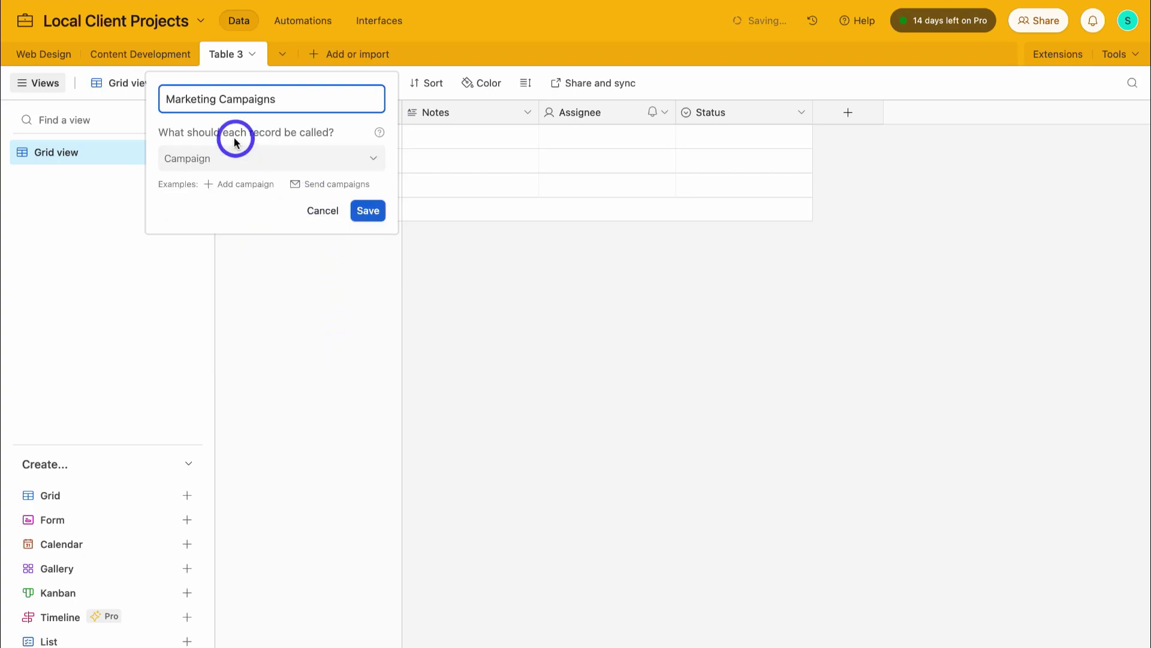
pyautogui.click(367, 211)
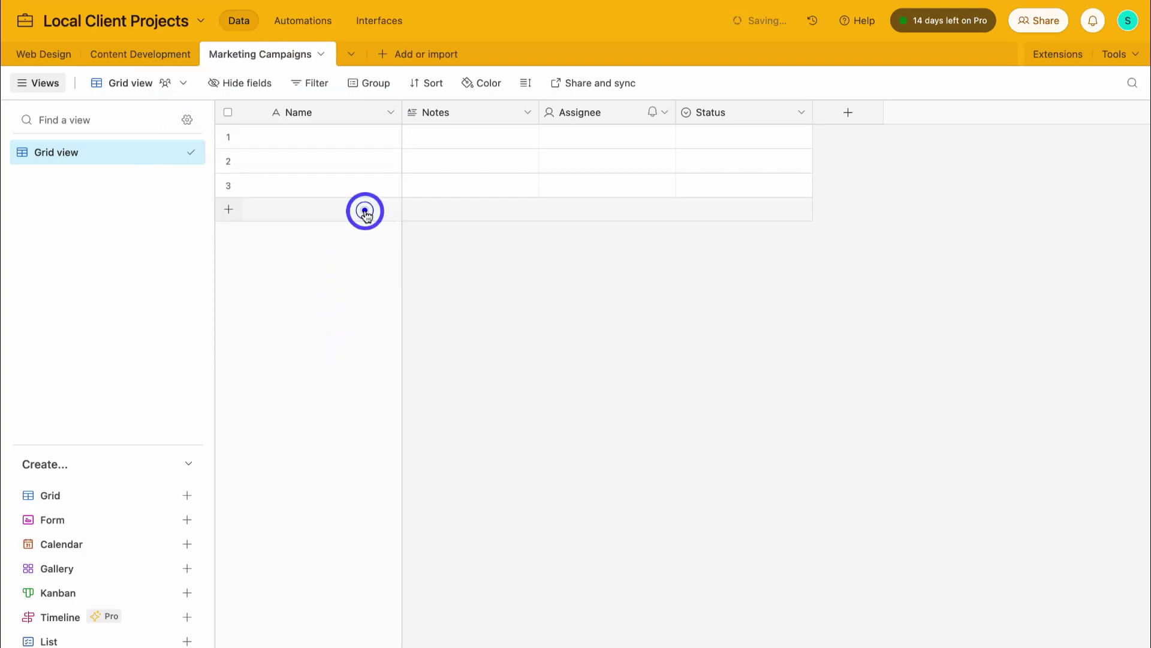
# - Set the Web Design table's record term to Record and save the change
pyautogui.click(46, 58)
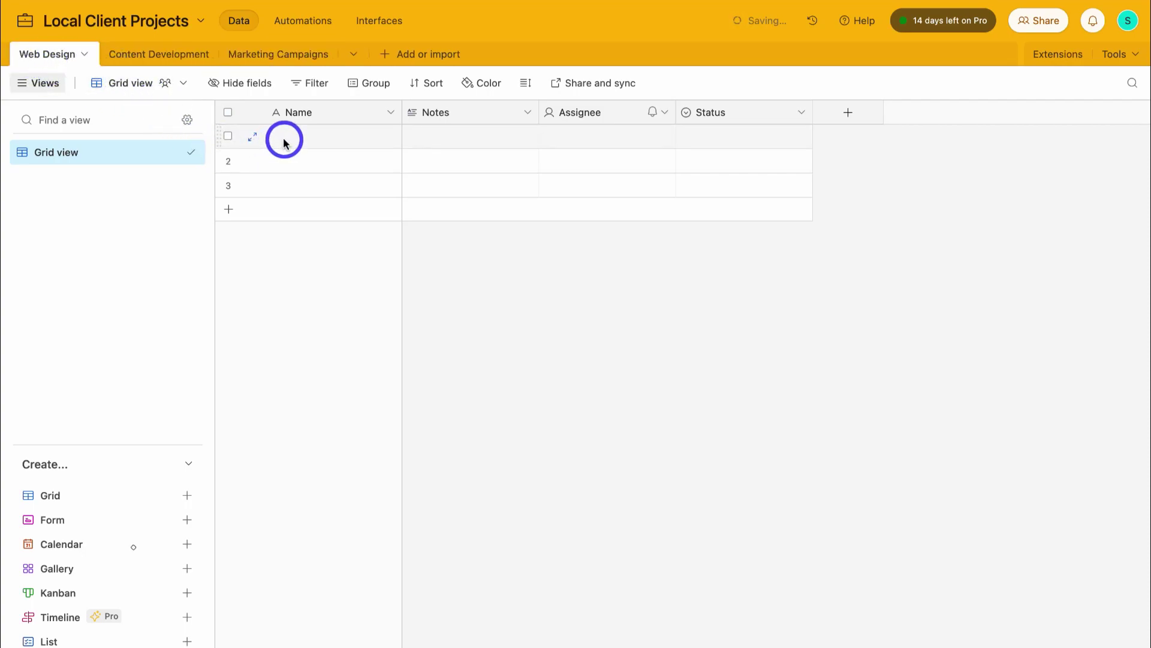
pyautogui.click(85, 55)
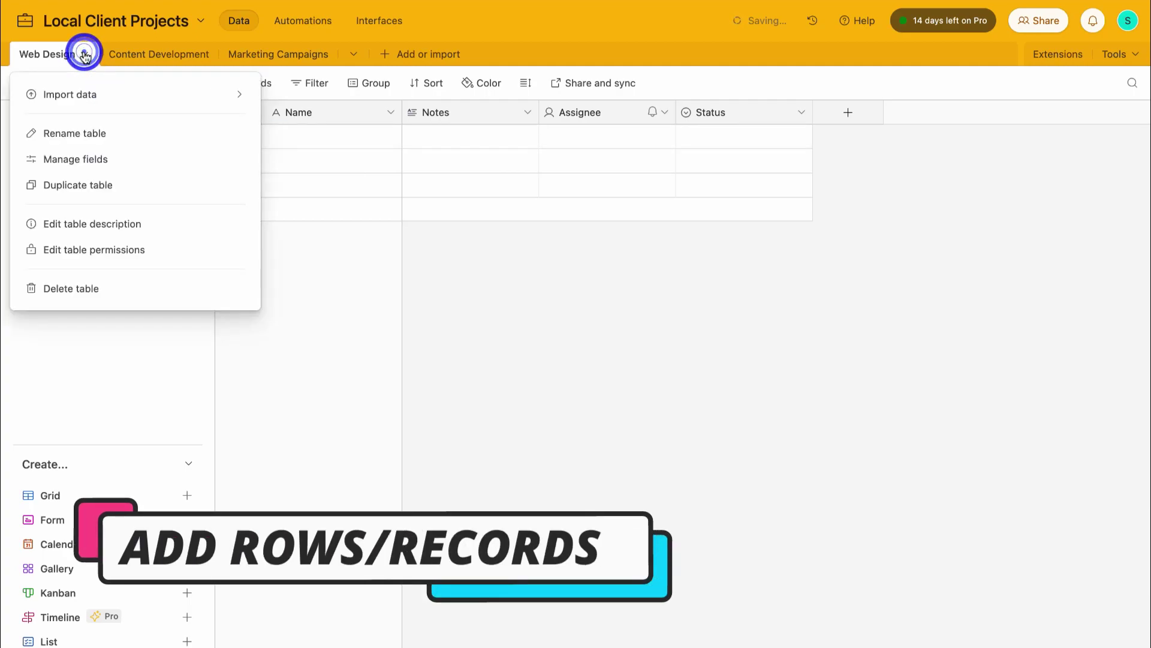
pyautogui.click(114, 134)
pyautogui.click(113, 158)
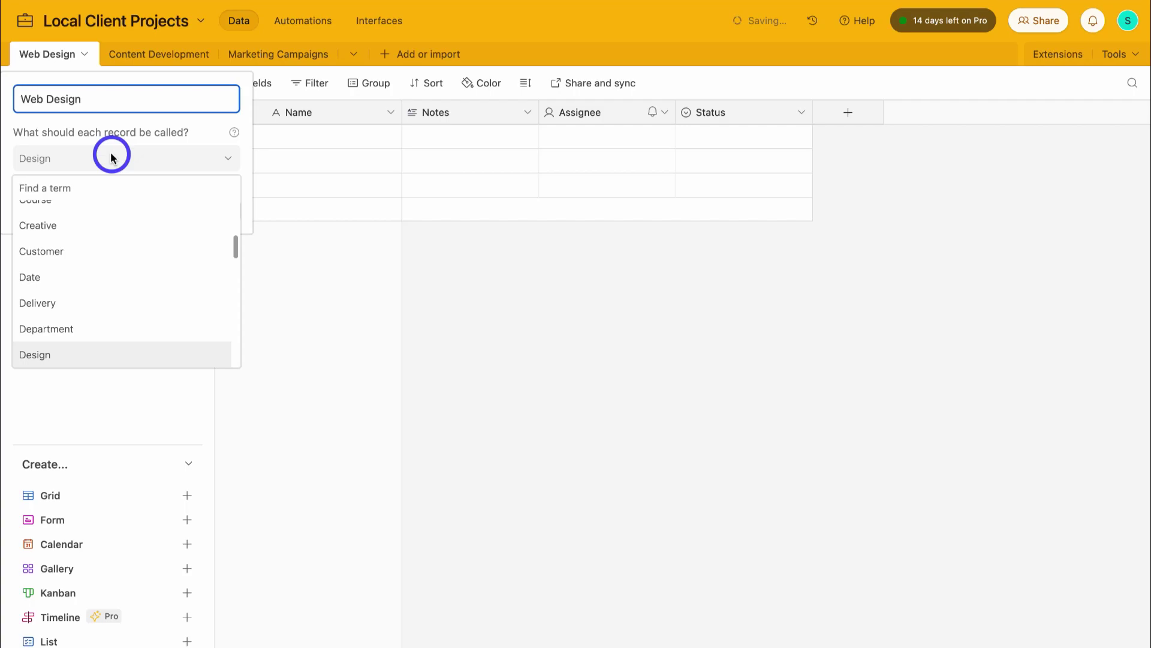
pyautogui.write('rec')
pyautogui.click(78, 238)
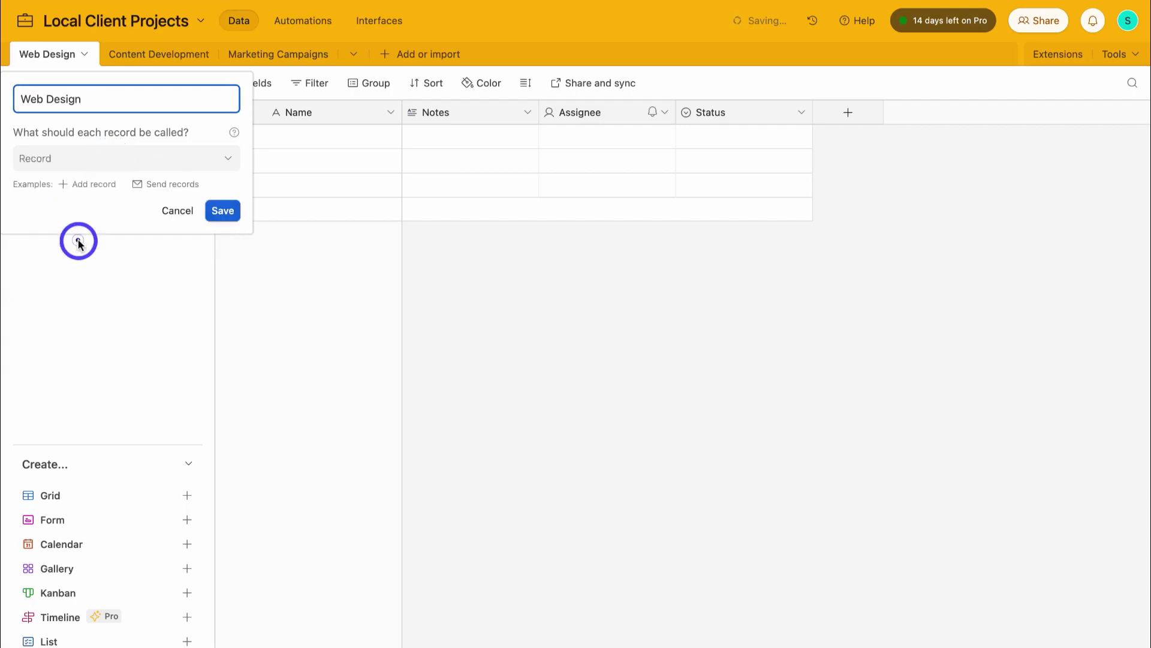
pyautogui.click(222, 211)
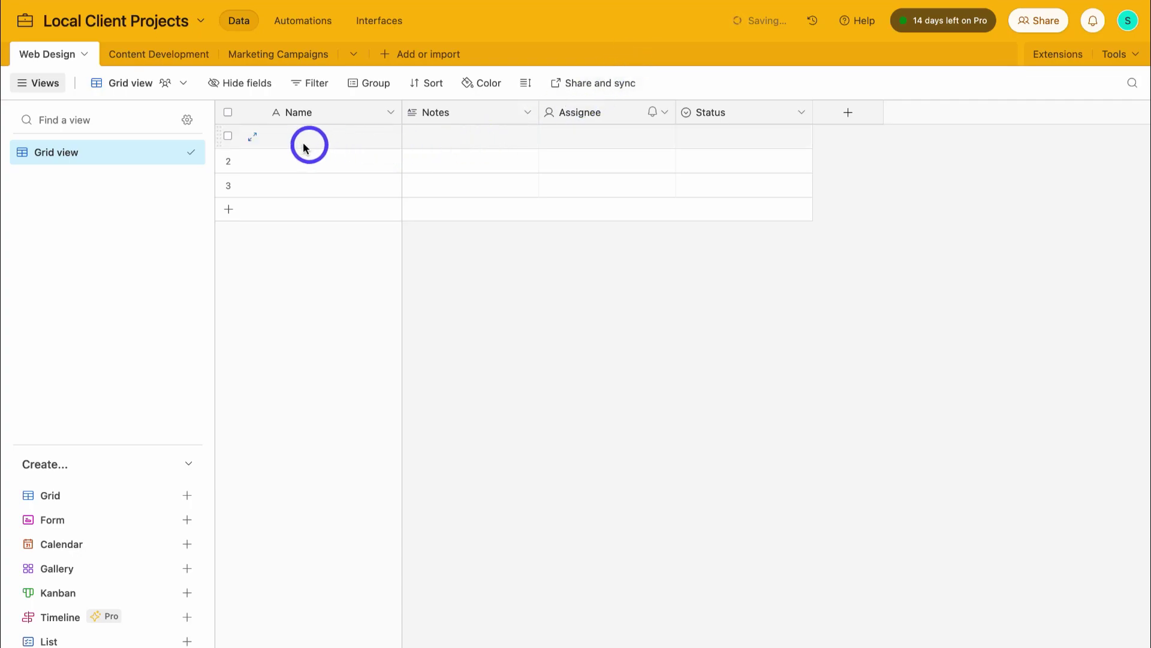
# - Name the three Web Design records King's Fishing, Sam's Soap and Dynamic Dua, and view the first record's expanded details
pyautogui.click(277, 139)
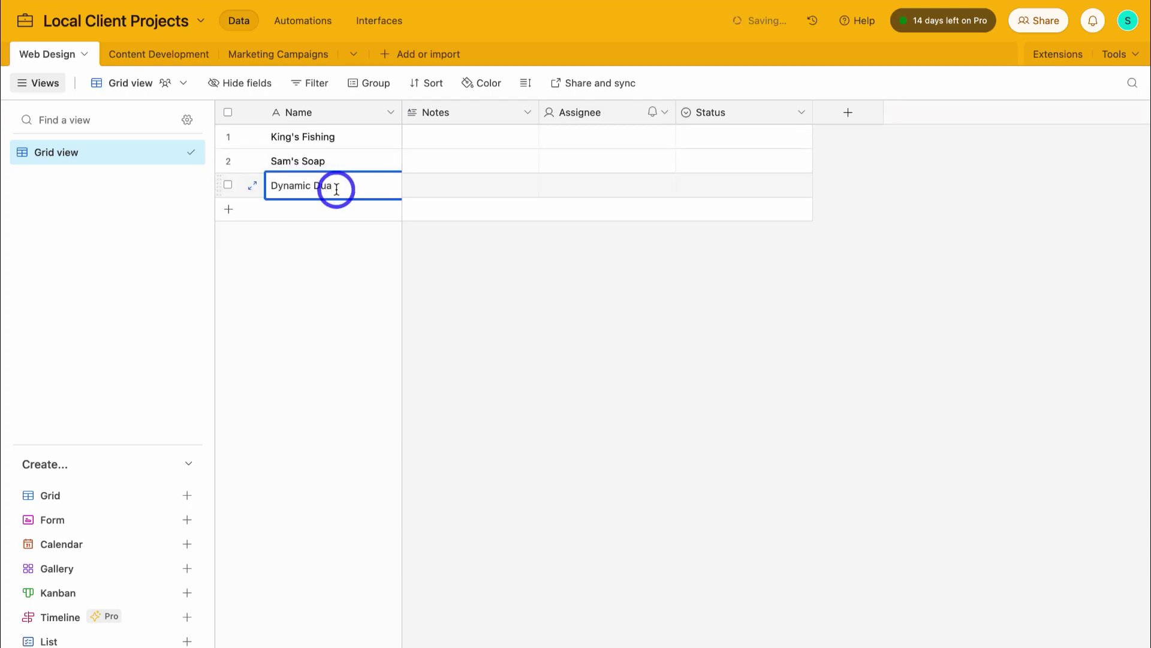
pyautogui.click(339, 161)
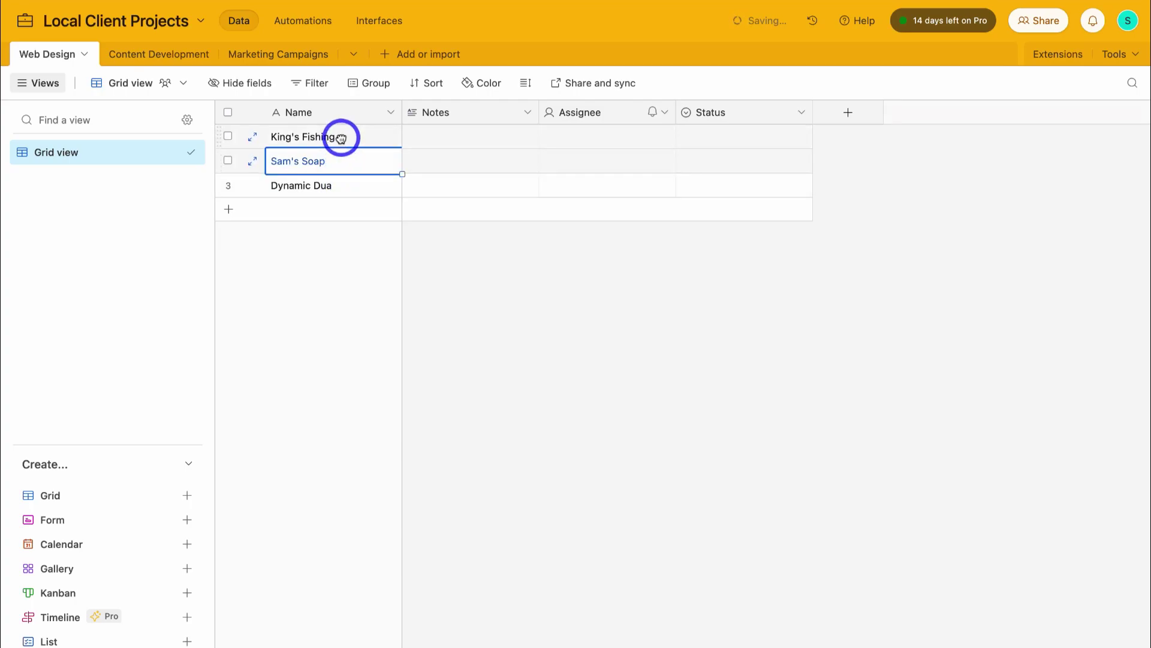
pyautogui.click(336, 137)
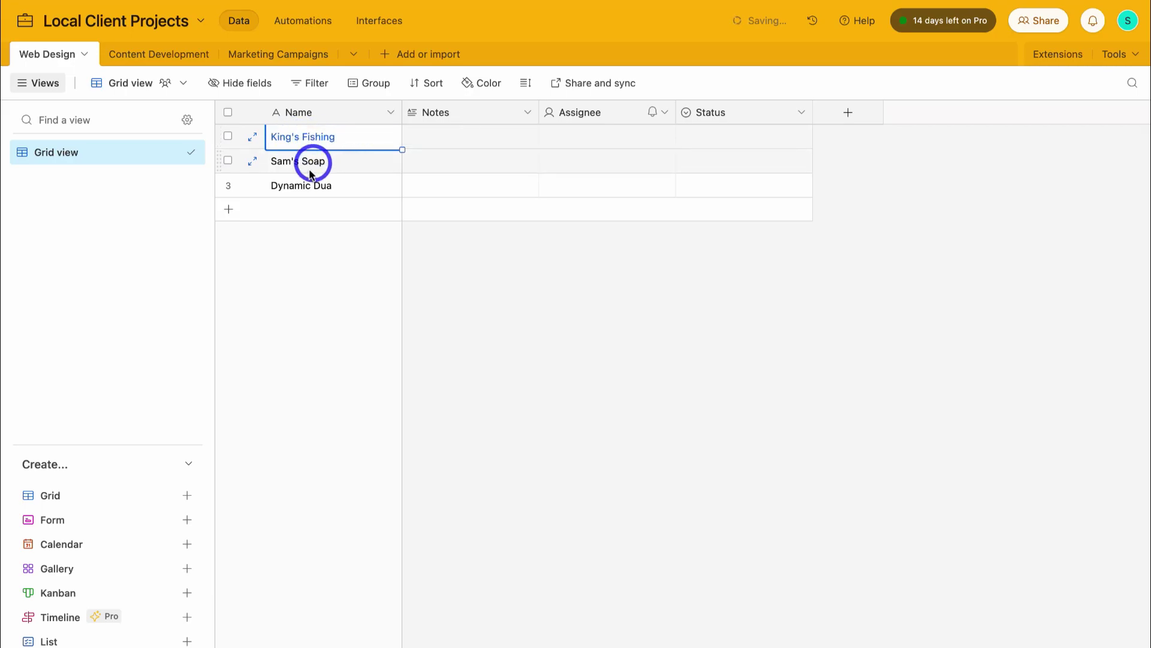
pyautogui.click(252, 140)
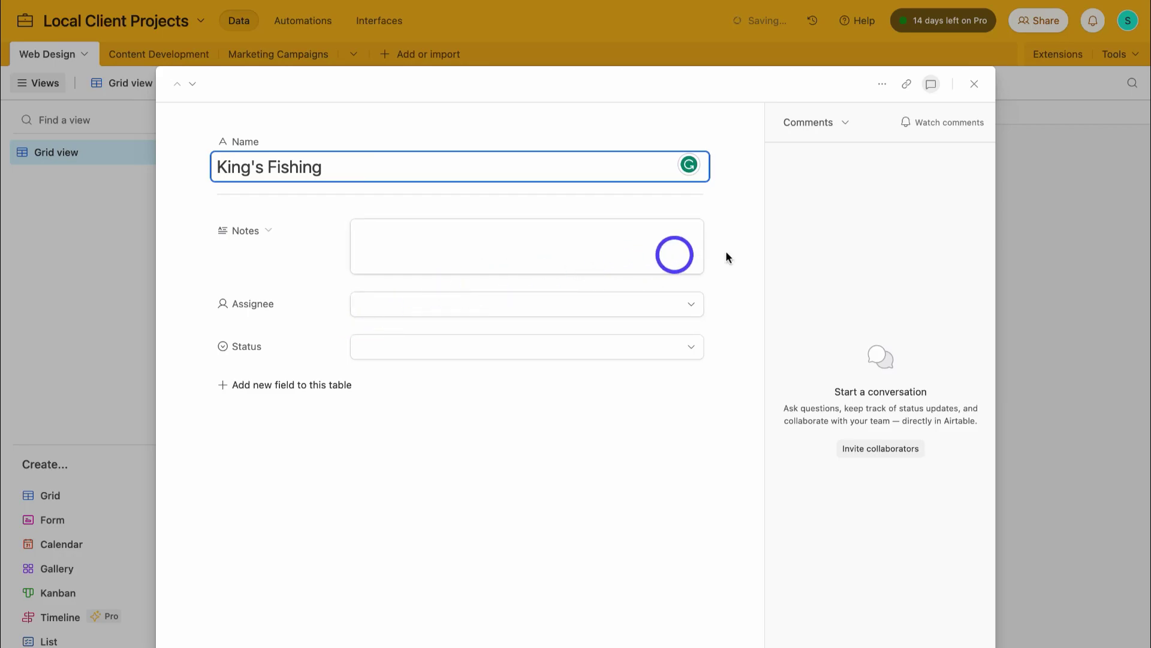
pyautogui.click(975, 85)
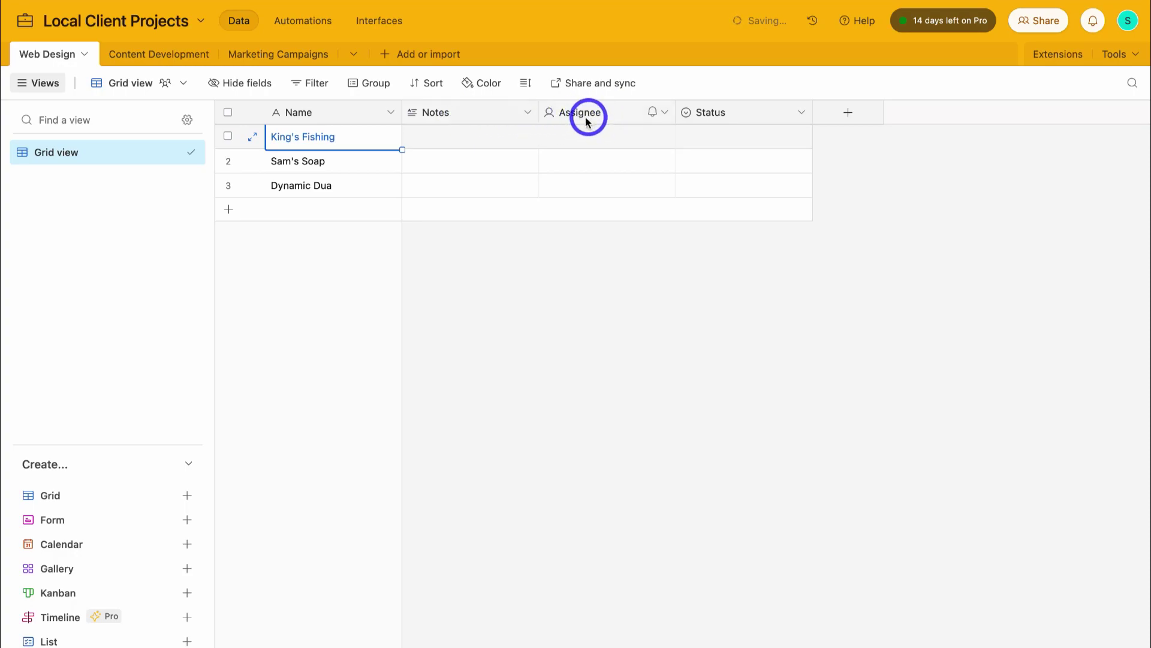
# - Assign the King's Fishing record to the base owner and set its status to Todo
pyautogui.click(587, 137)
pyautogui.click(664, 138)
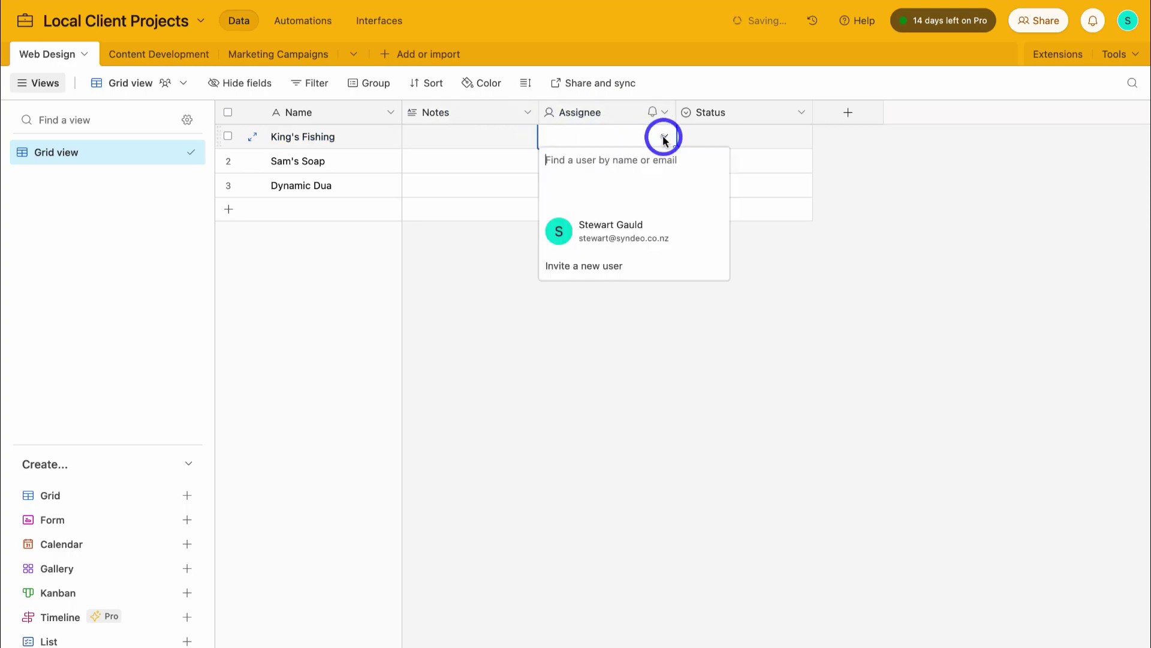
pyautogui.click(609, 233)
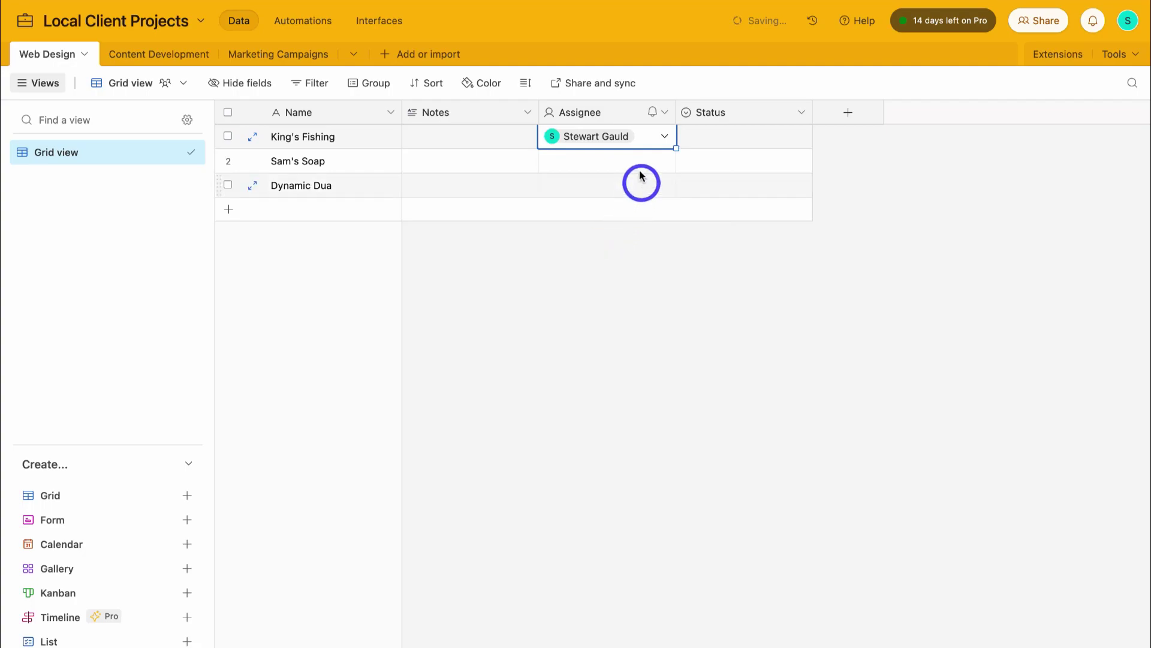
pyautogui.moveTo(631, 142)
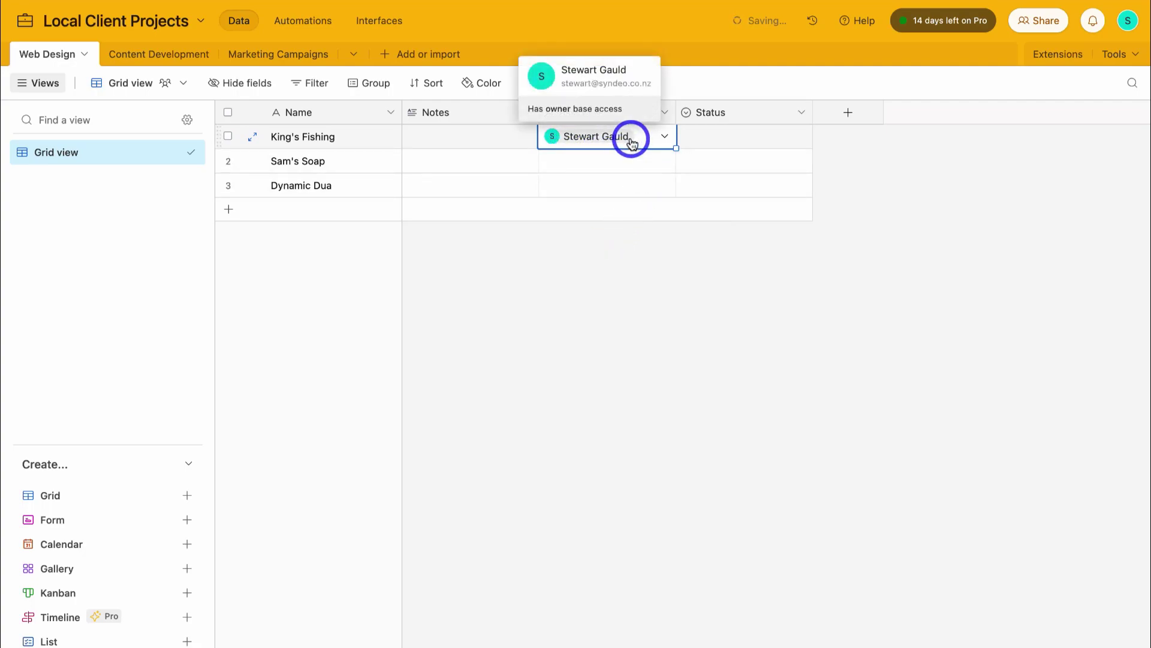
pyautogui.click(739, 141)
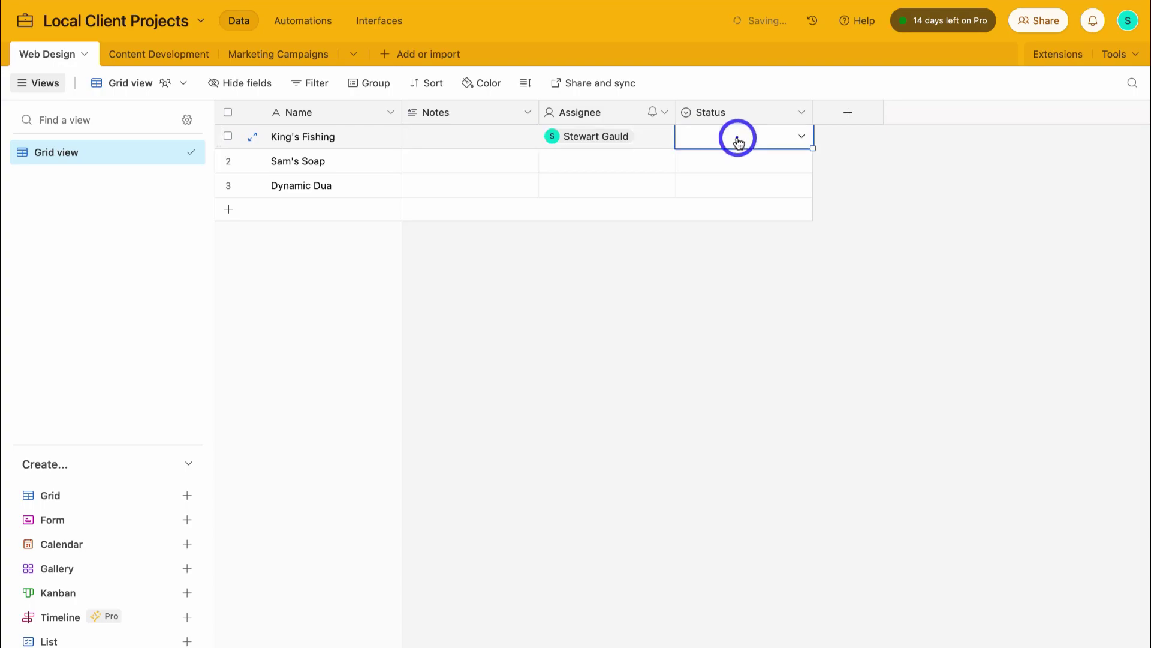
pyautogui.click(802, 136)
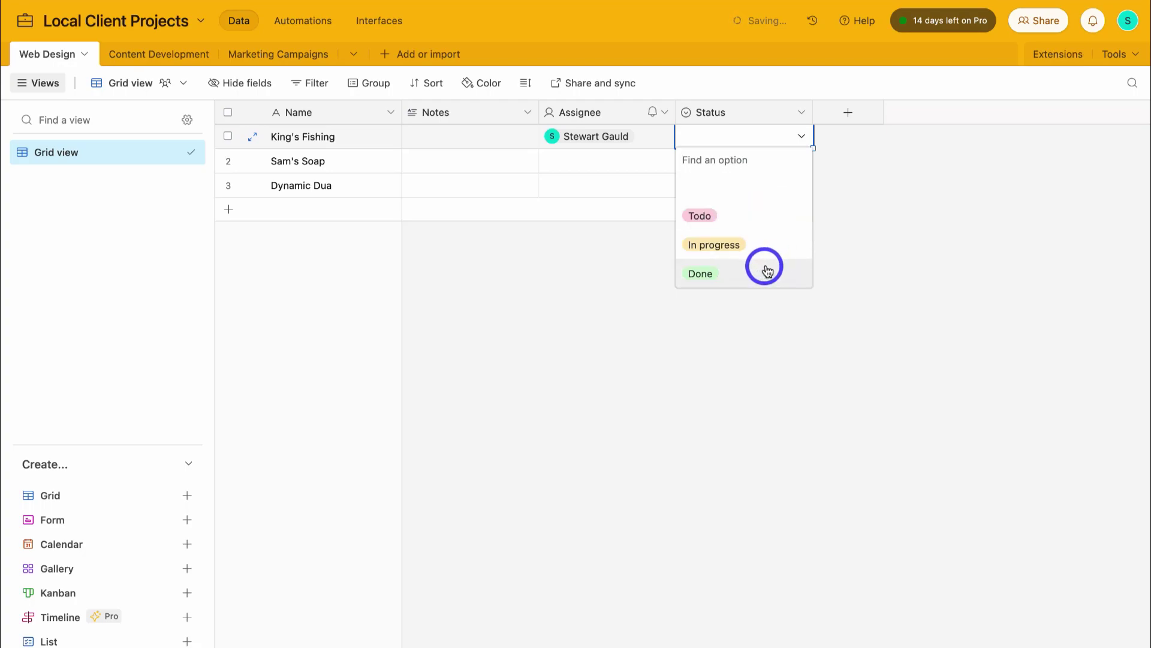
pyautogui.click(743, 217)
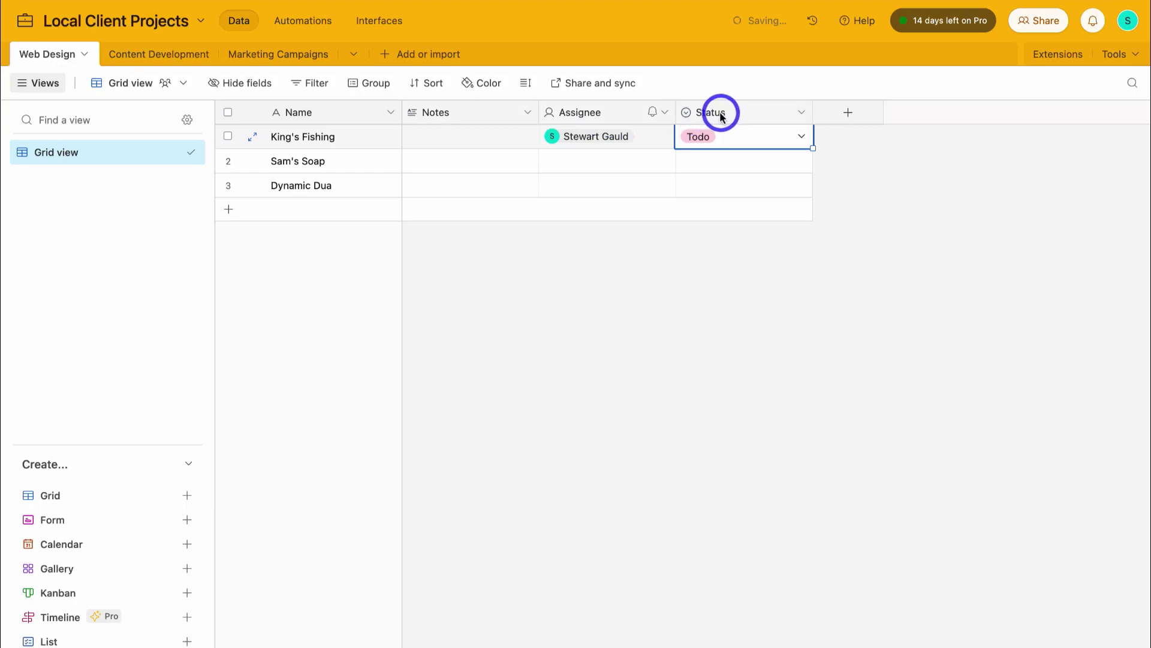
# - Change the Notes field to the URL type, rename it Current Website and save the change
pyautogui.click(482, 114)
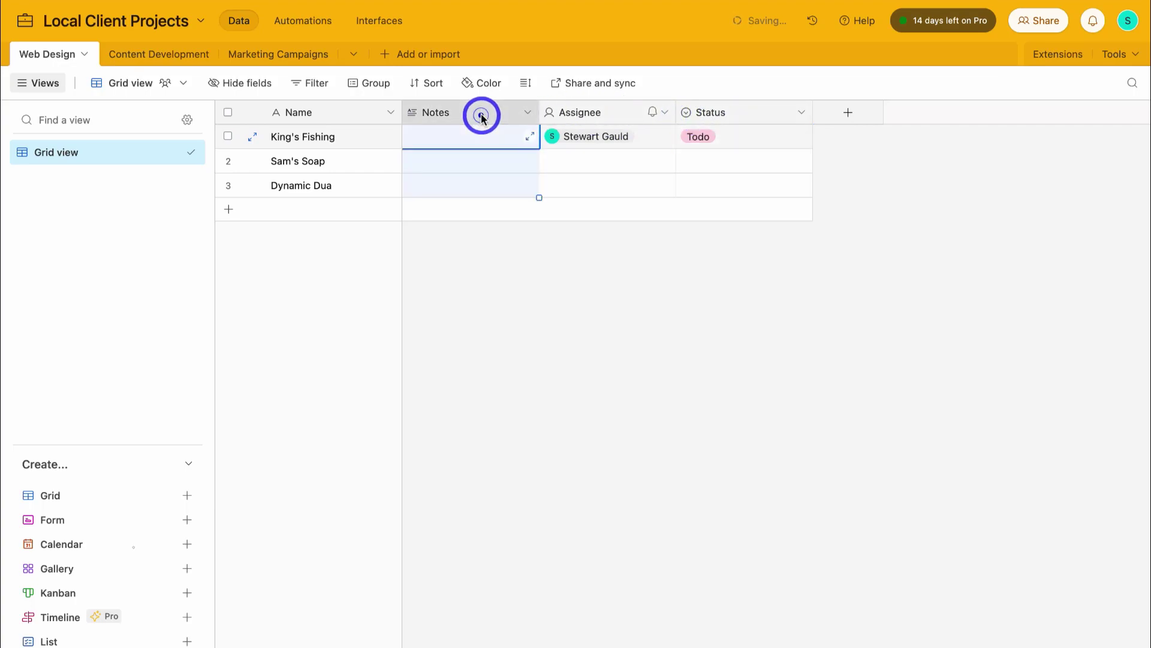
pyautogui.click(523, 114)
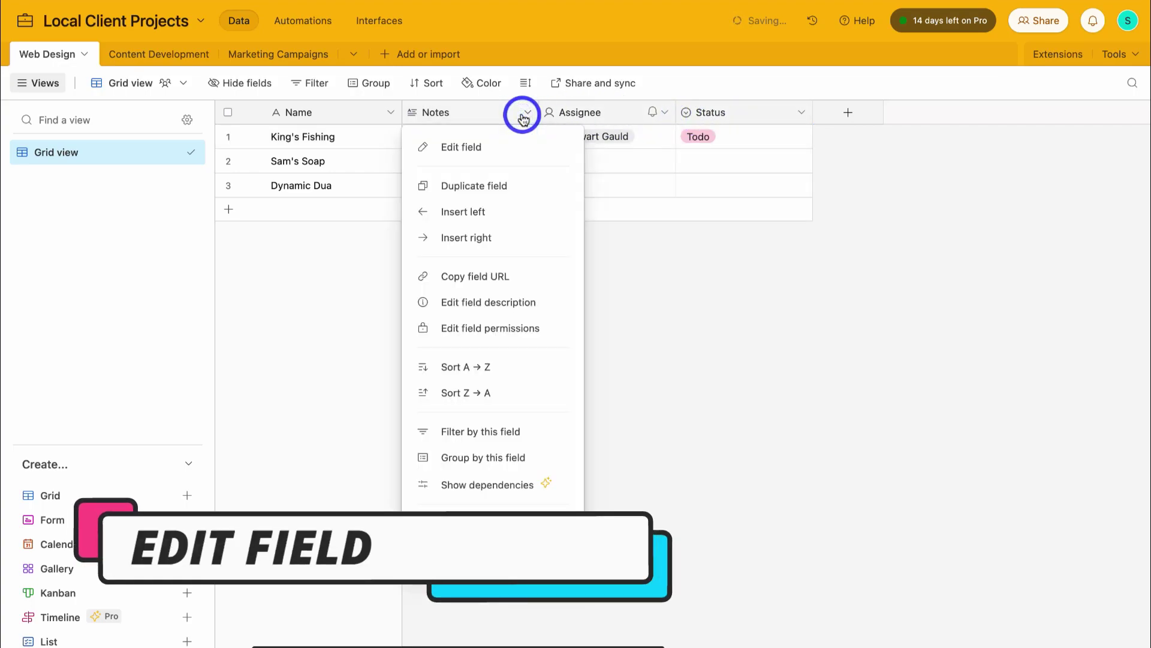
pyautogui.click(515, 148)
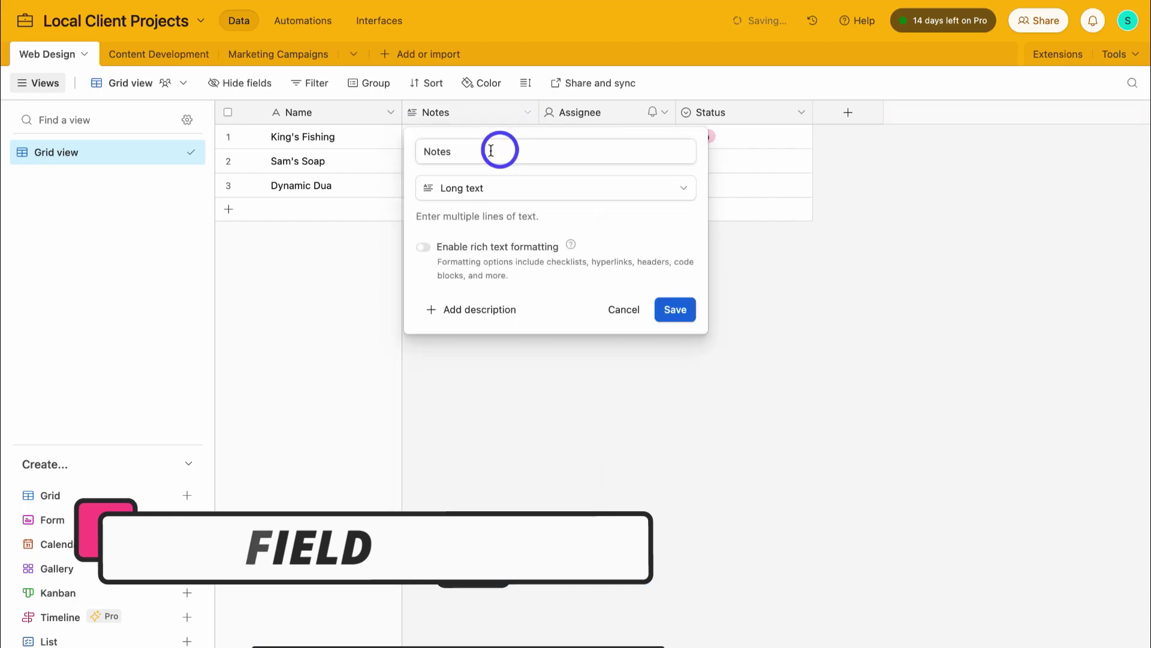
pyautogui.click(525, 188)
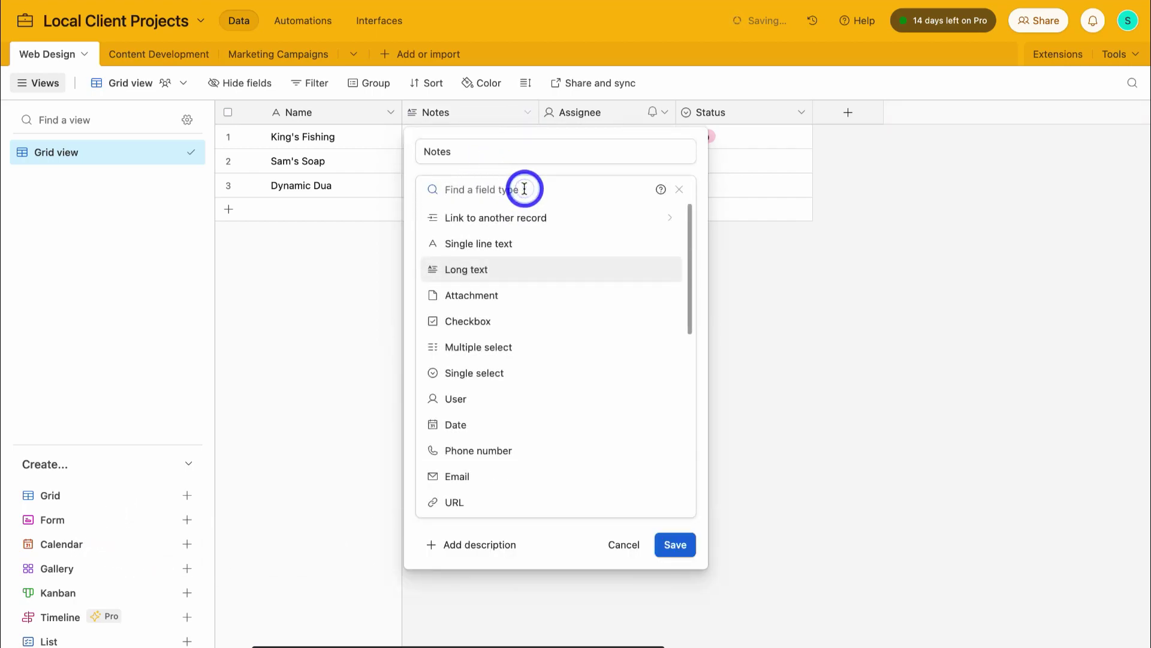
pyautogui.click(509, 503)
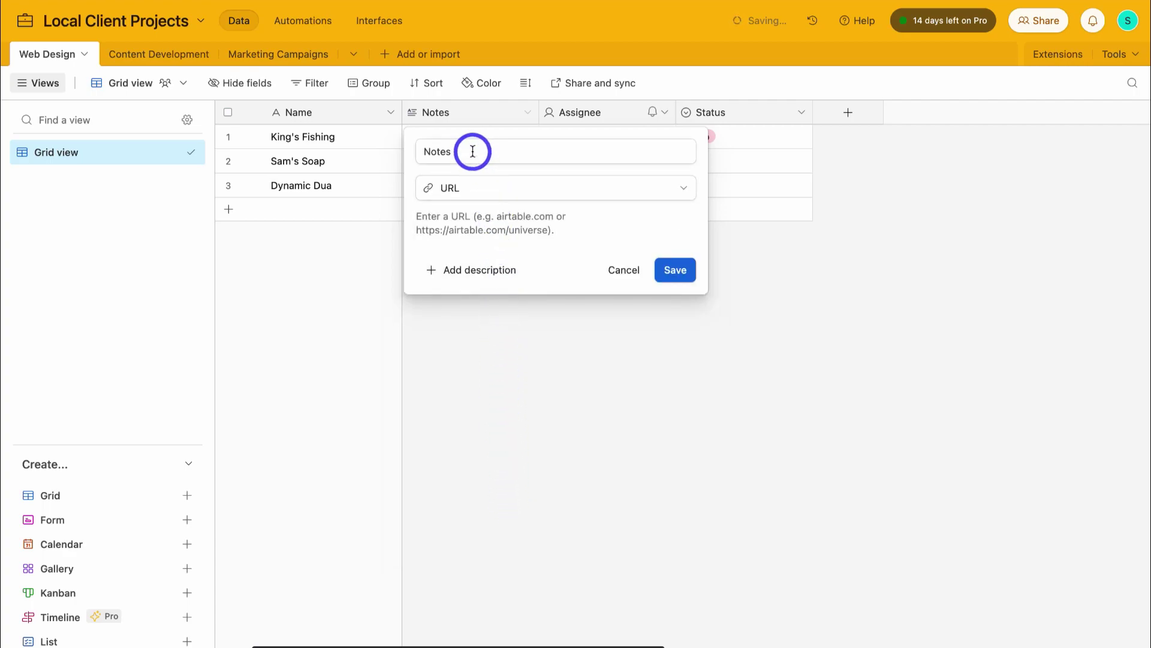
pyautogui.moveTo(472, 152); pyautogui.dragTo(421, 152)
pyautogui.write('Current Website')
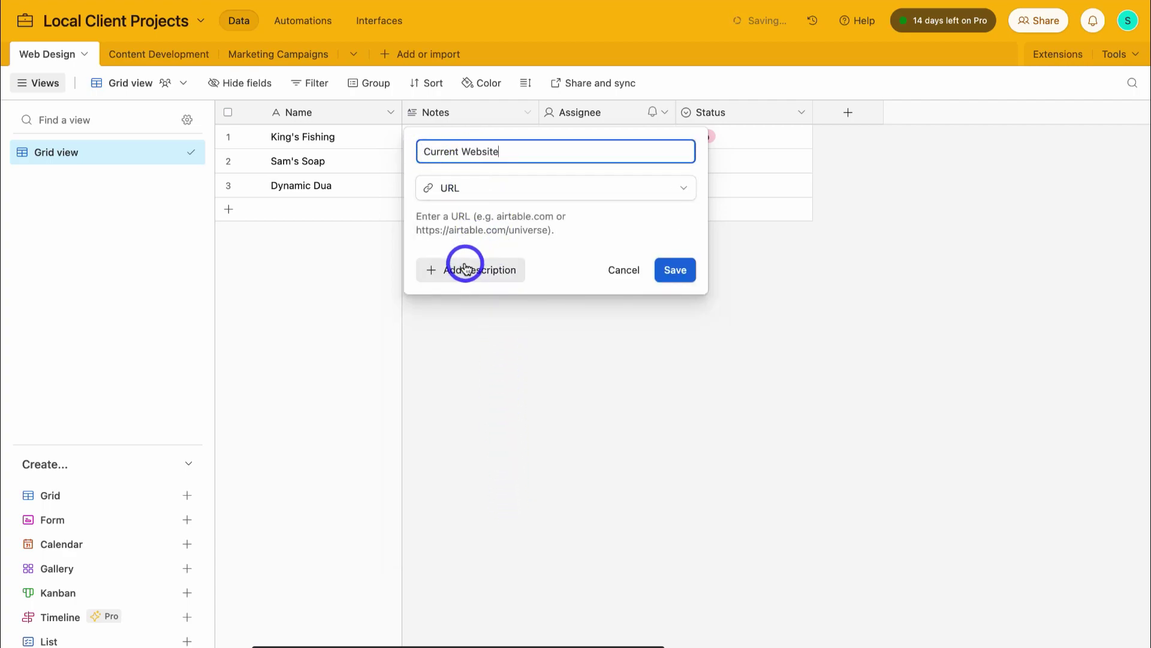
pyautogui.click(675, 272)
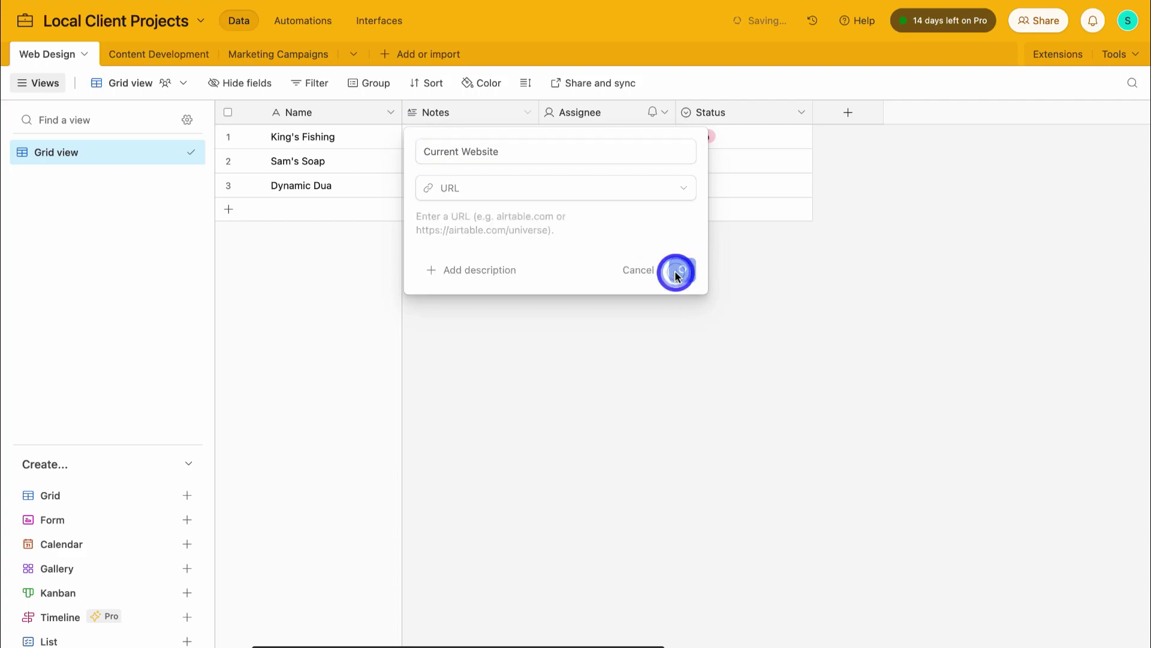
# - Widen the Current Website and Name columns and enter kingsfishing.co.nz as the King's Fishing website
pyautogui.moveTo(539, 112); pyautogui.dragTo(573, 112)
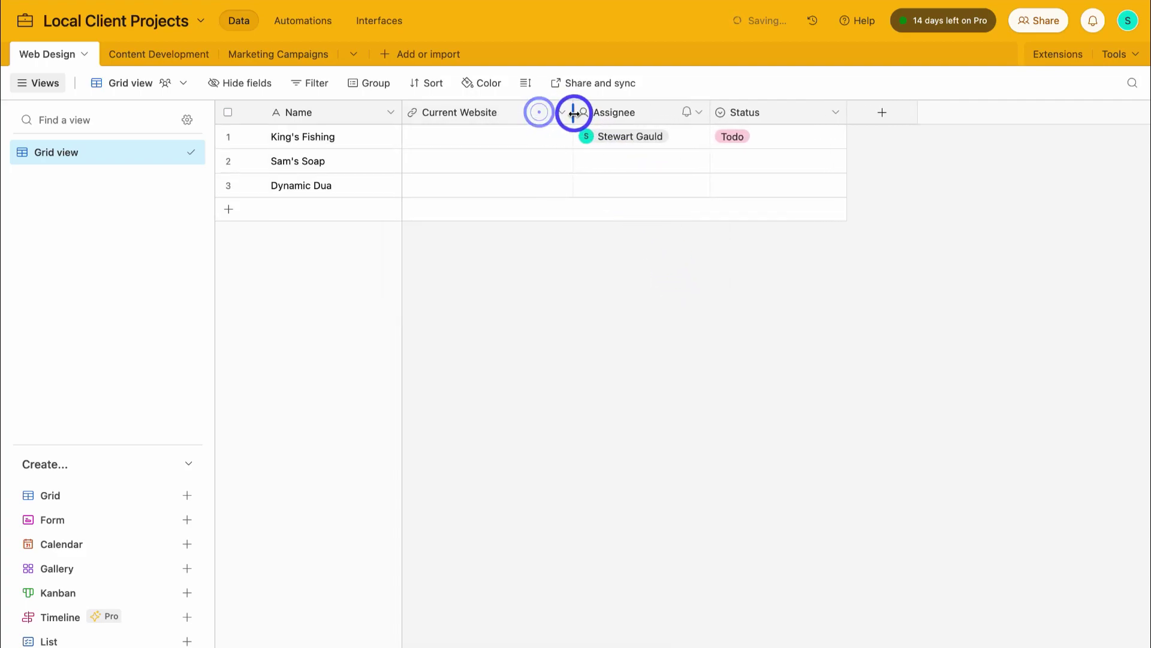
pyautogui.moveTo(400, 112); pyautogui.dragTo(448, 113)
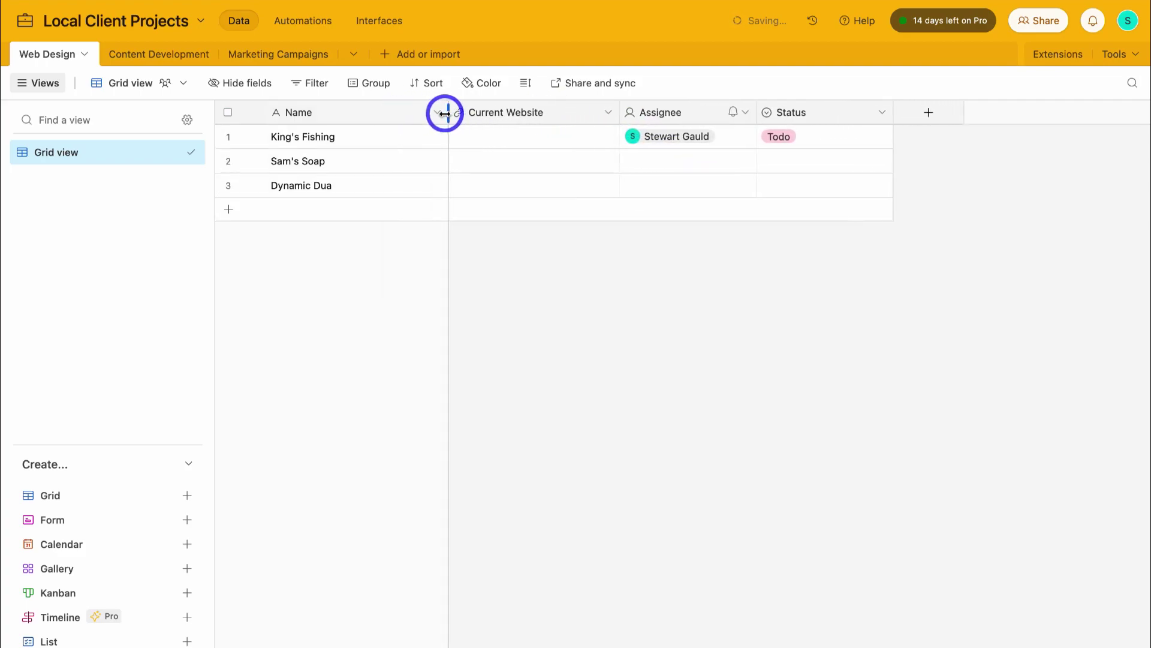
pyautogui.click(496, 137)
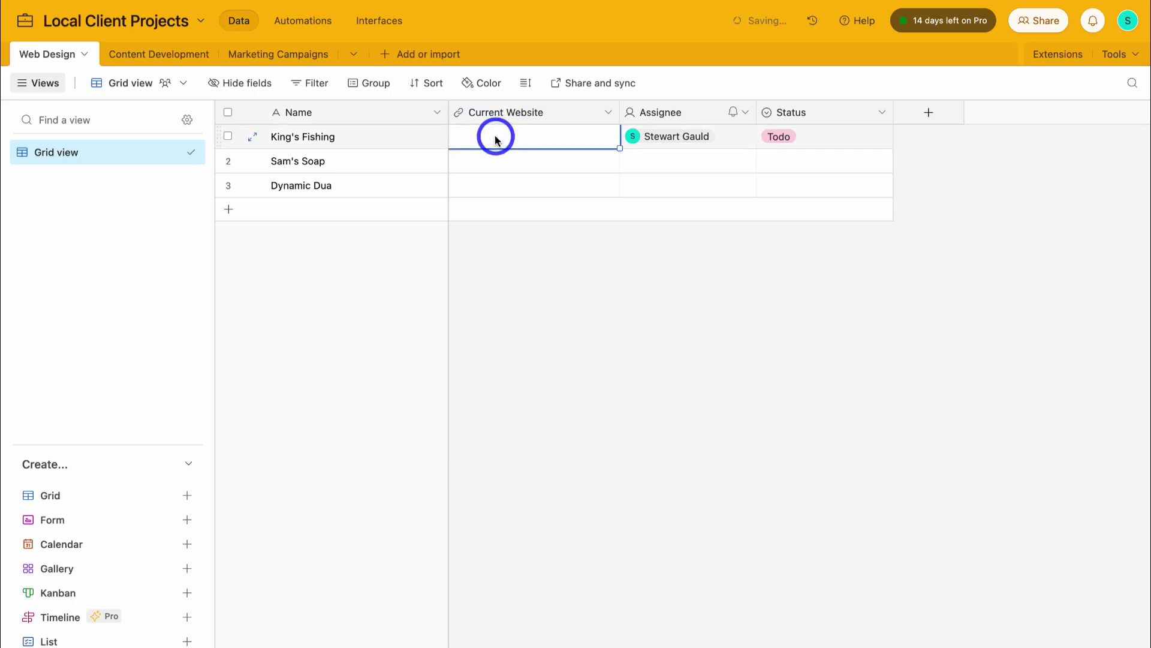
pyautogui.write('kingsfishing.co.nz')
pyautogui.click(611, 265)
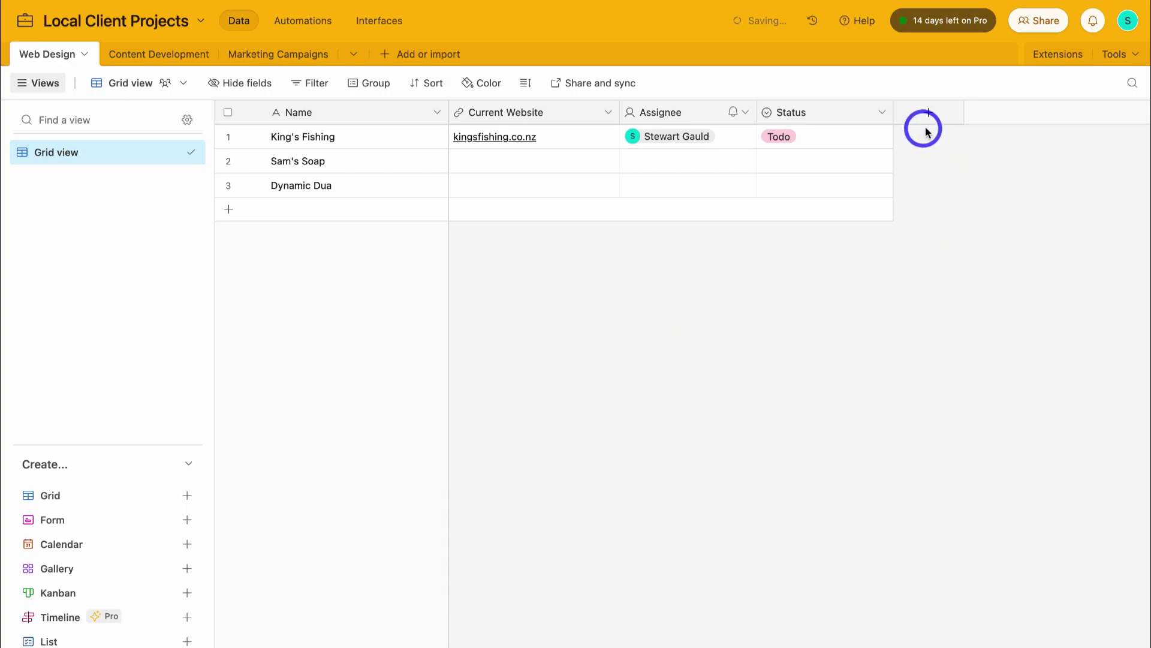
# - Create a long text field named Tasks with rich text formatting enabled, and place it between Assignee and Status
pyautogui.click(929, 114)
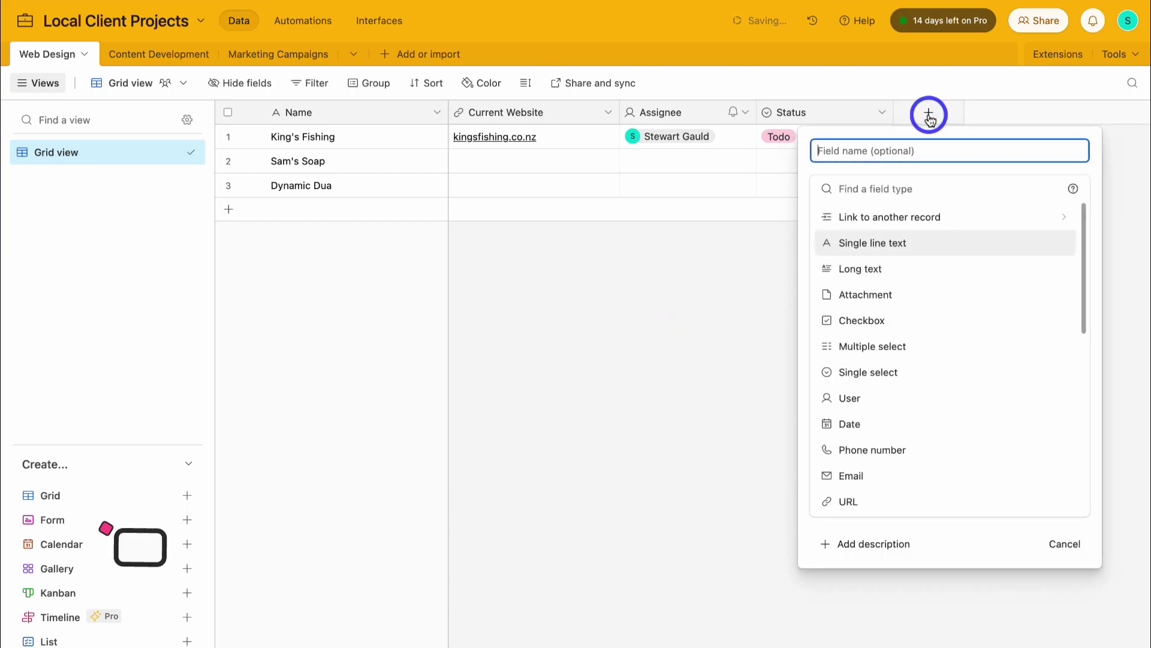
pyautogui.click(911, 269)
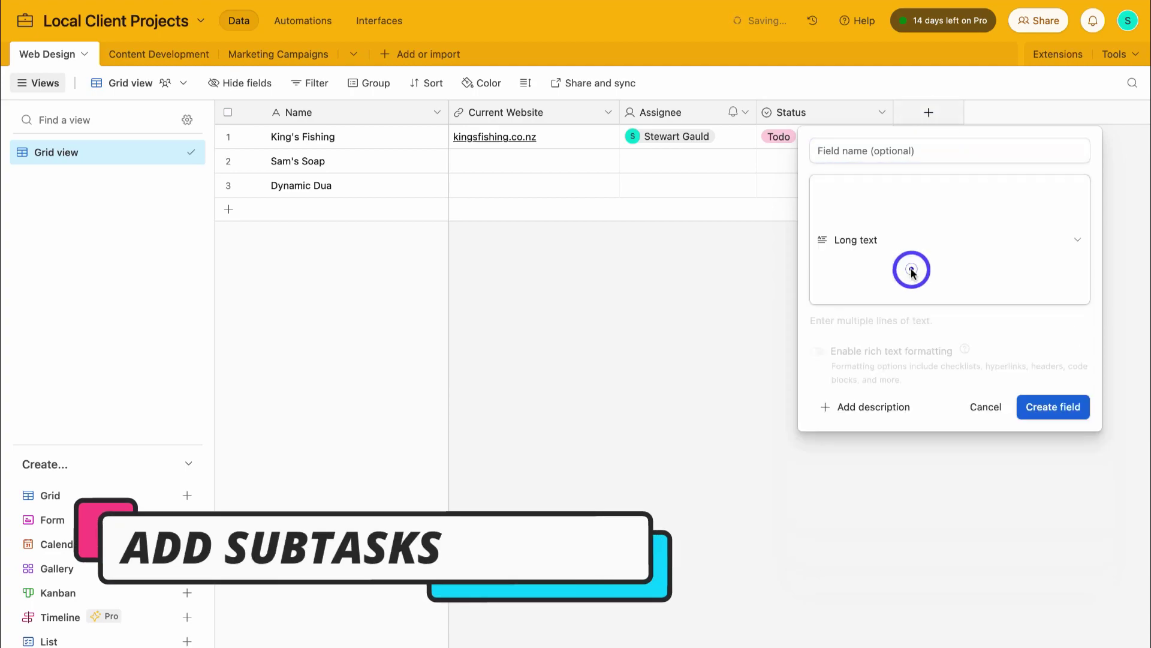
pyautogui.click(813, 247)
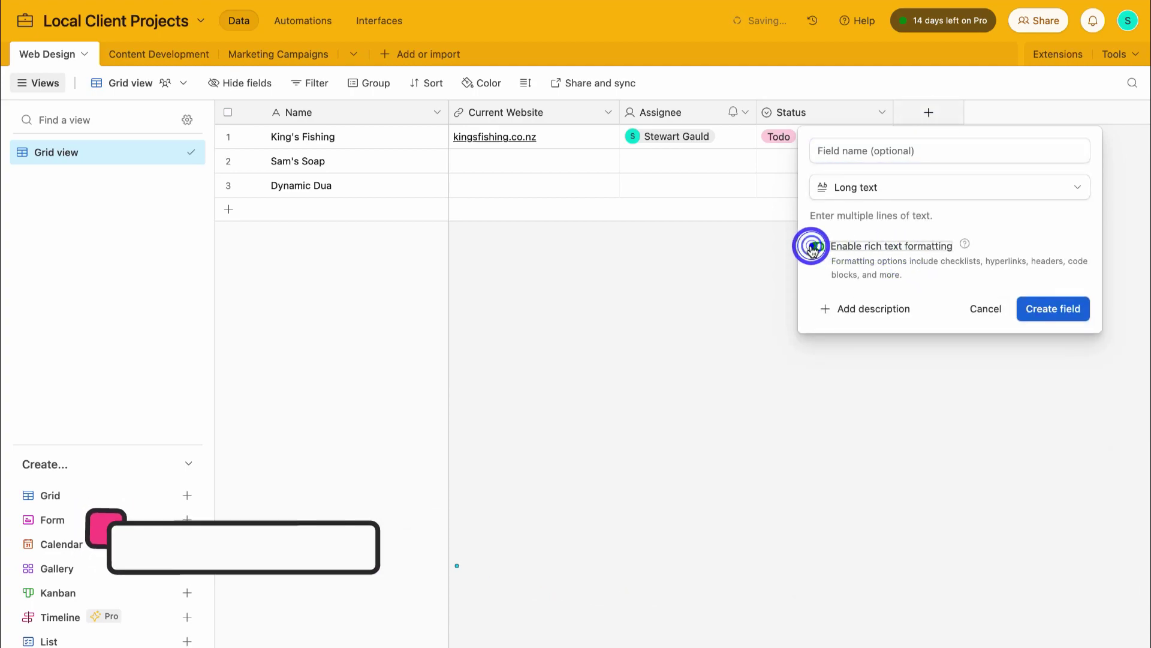
pyautogui.click(847, 154)
pyautogui.write('Tasks')
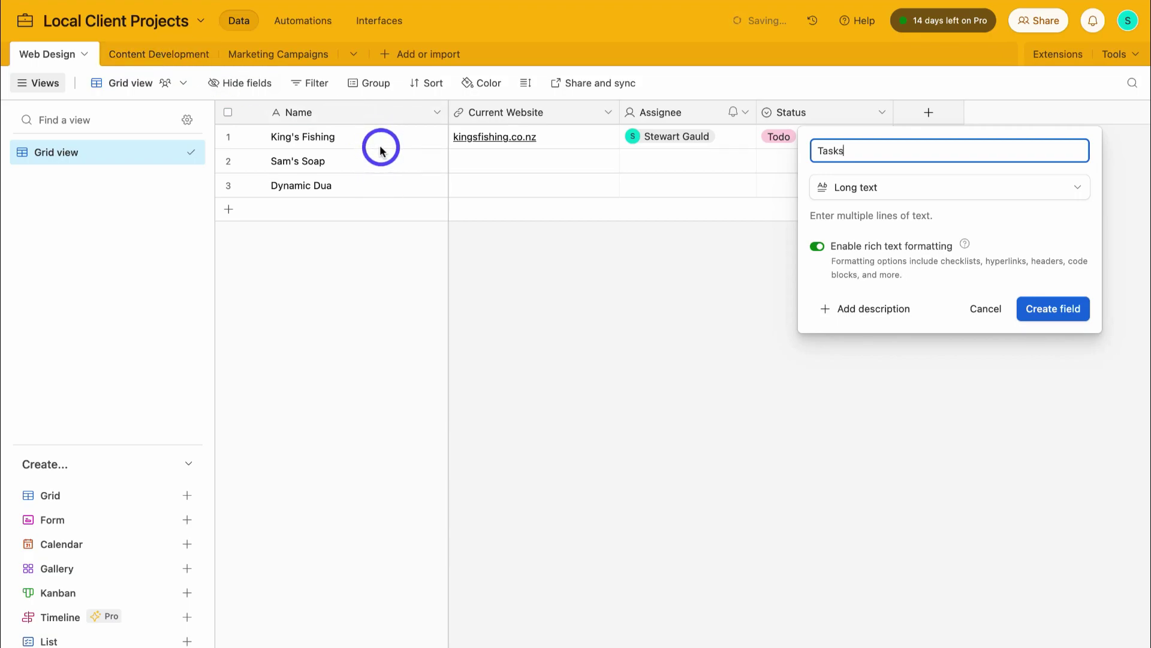
pyautogui.click(1046, 309)
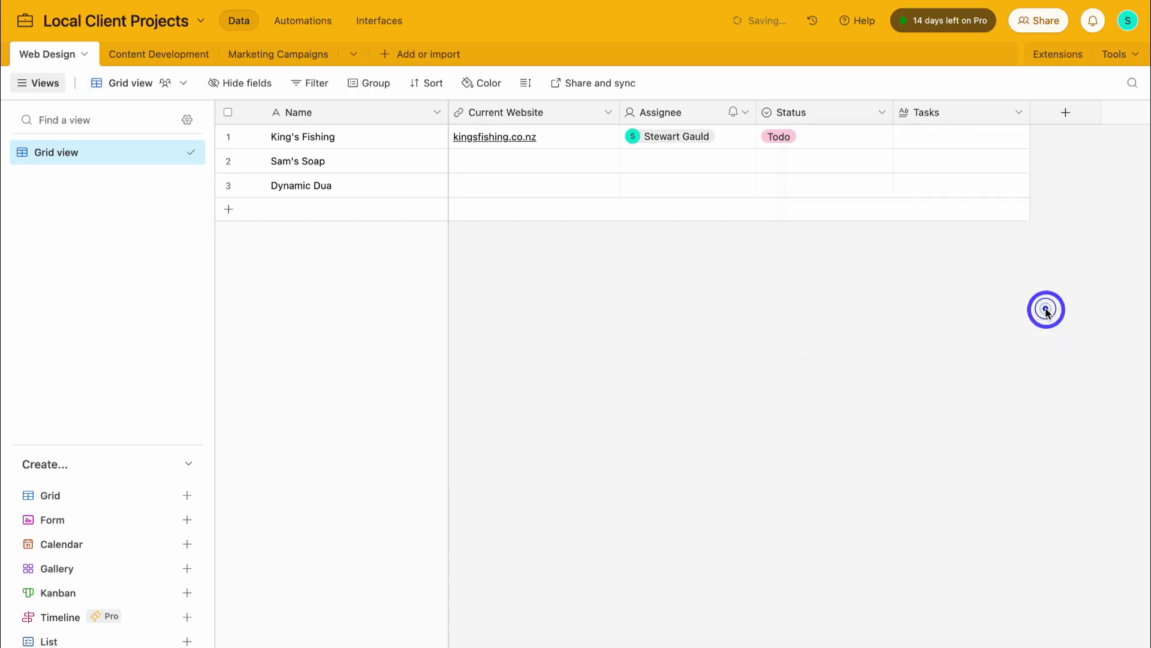
pyautogui.moveTo(927, 115); pyautogui.dragTo(799, 120)
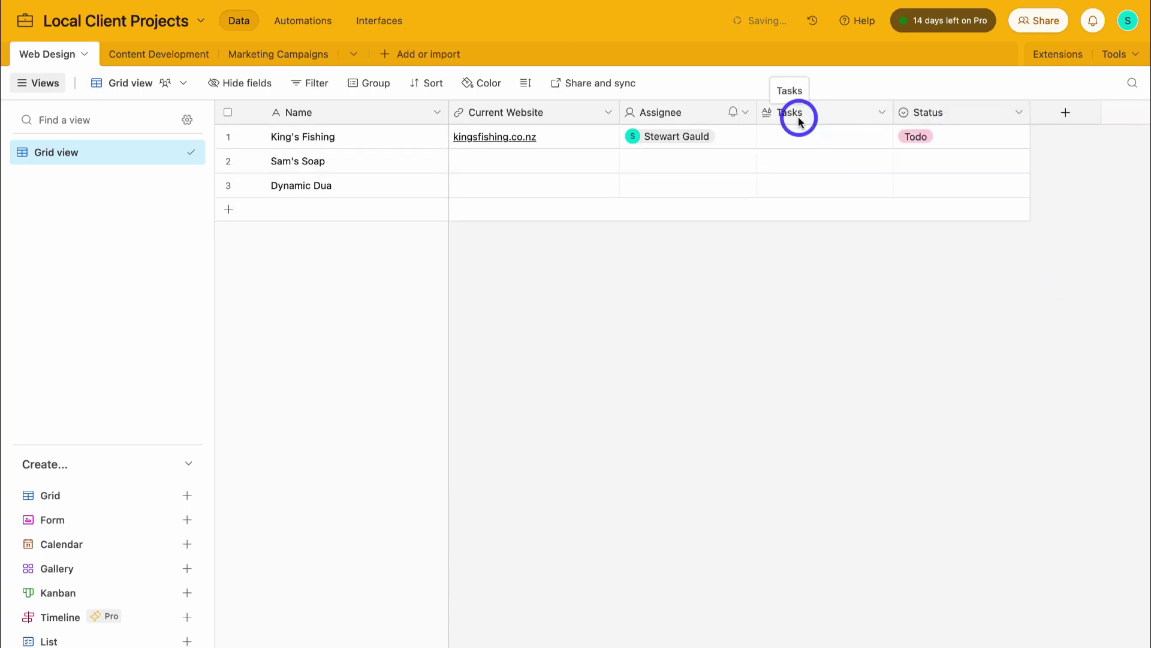
# - Fill the King's Fishing Tasks cell with a checklist: Brand colours, Home page mock-up, Contact form and Services page
pyautogui.click(794, 137)
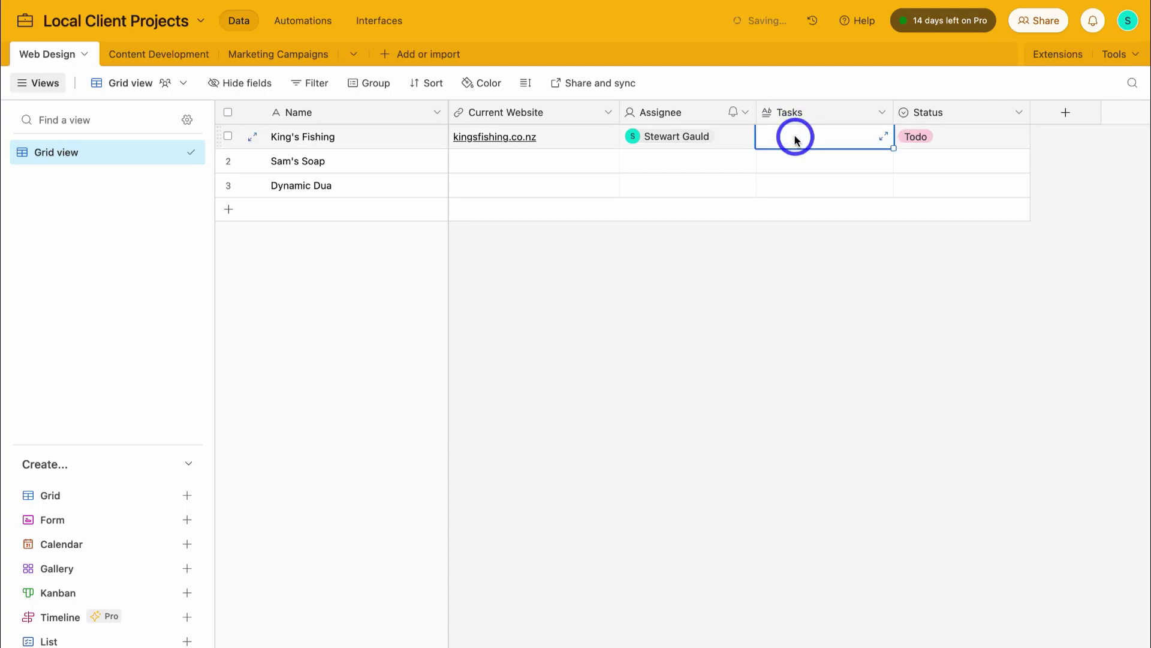
pyautogui.write('Brand colours')
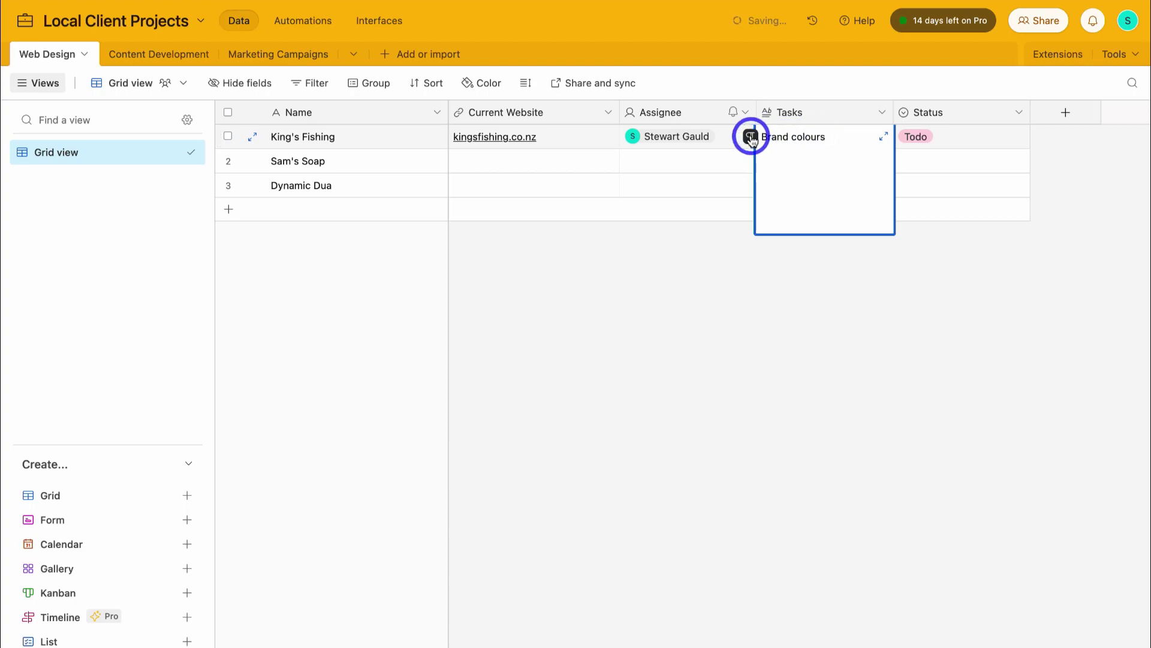
pyautogui.click(750, 135)
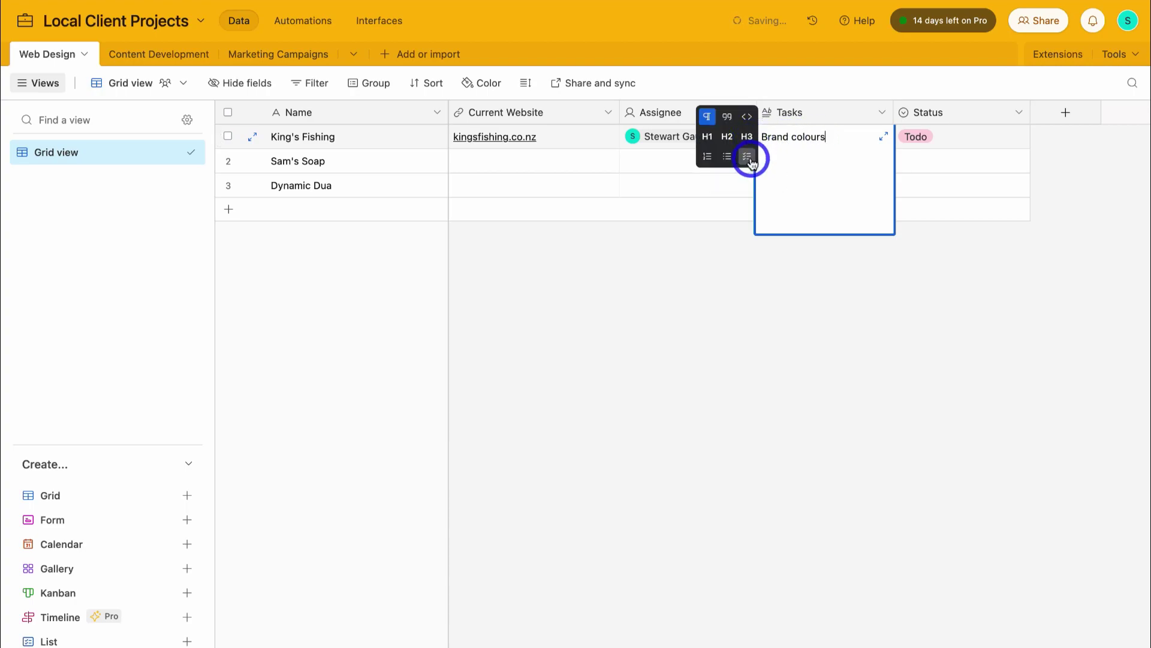
pyautogui.click(747, 157)
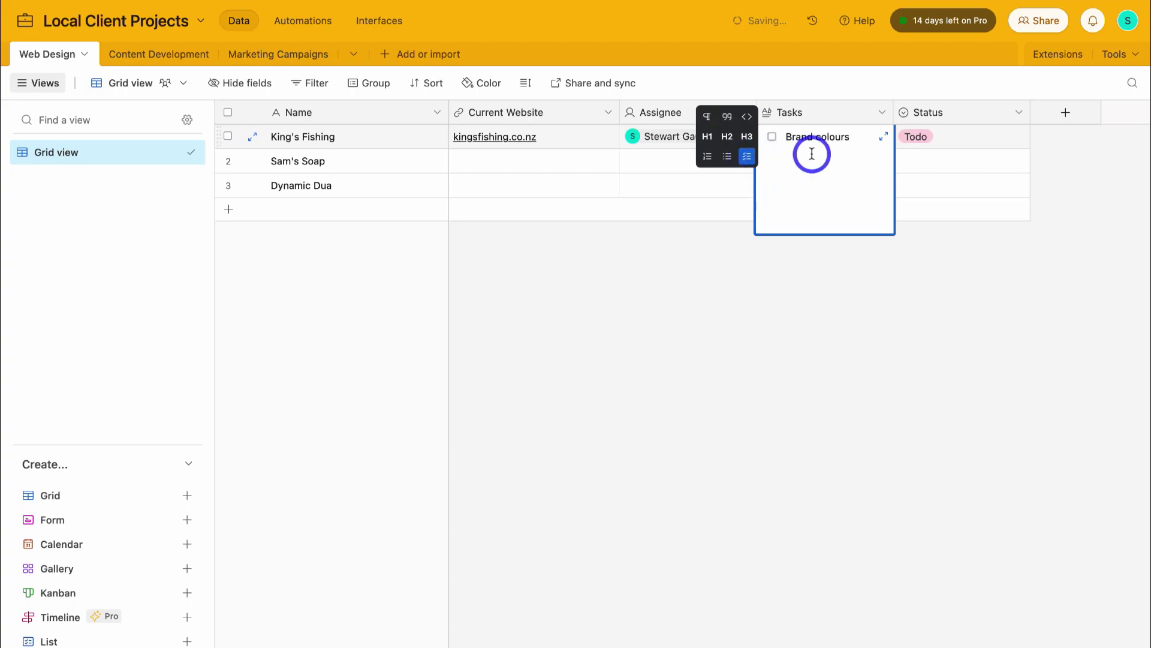
pyautogui.press('Return')
pyautogui.write('Home page mock-up Contact form Services page')
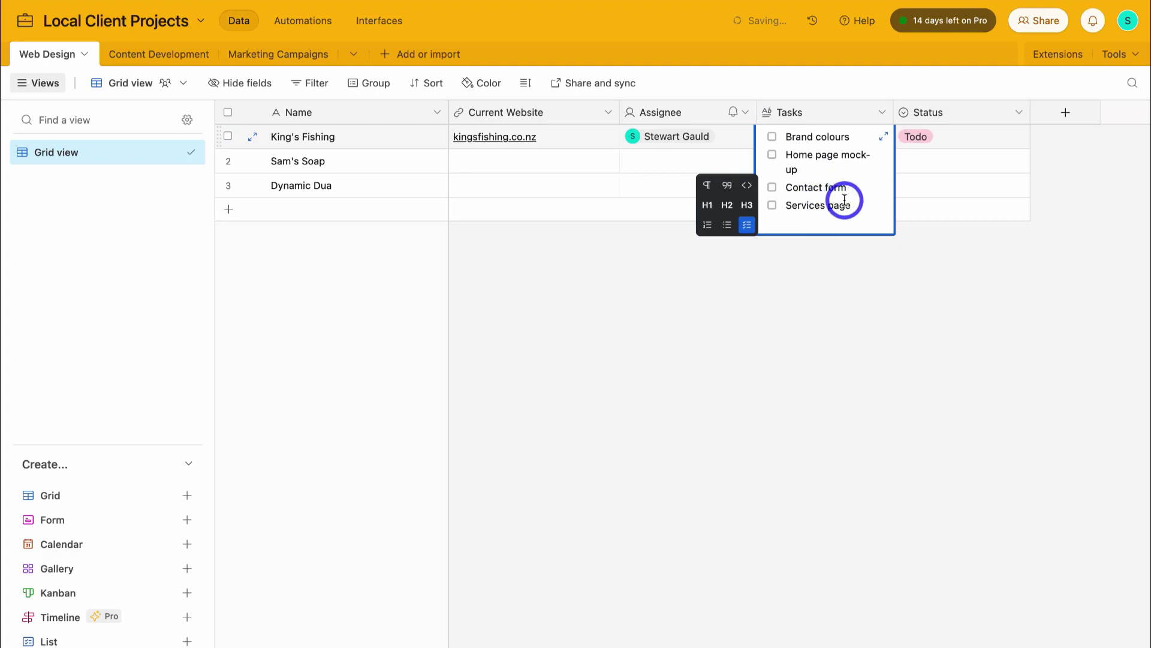
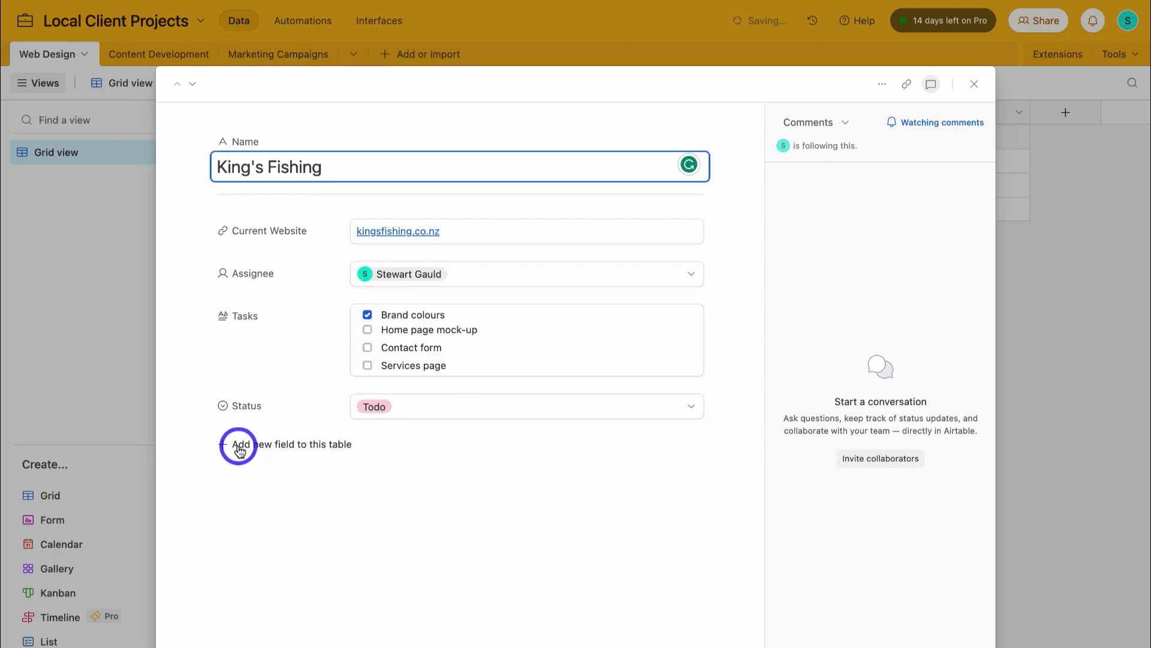
# - Add a date field named Launch date from the expanded King's Fishing record and save it
pyautogui.click(291, 443)
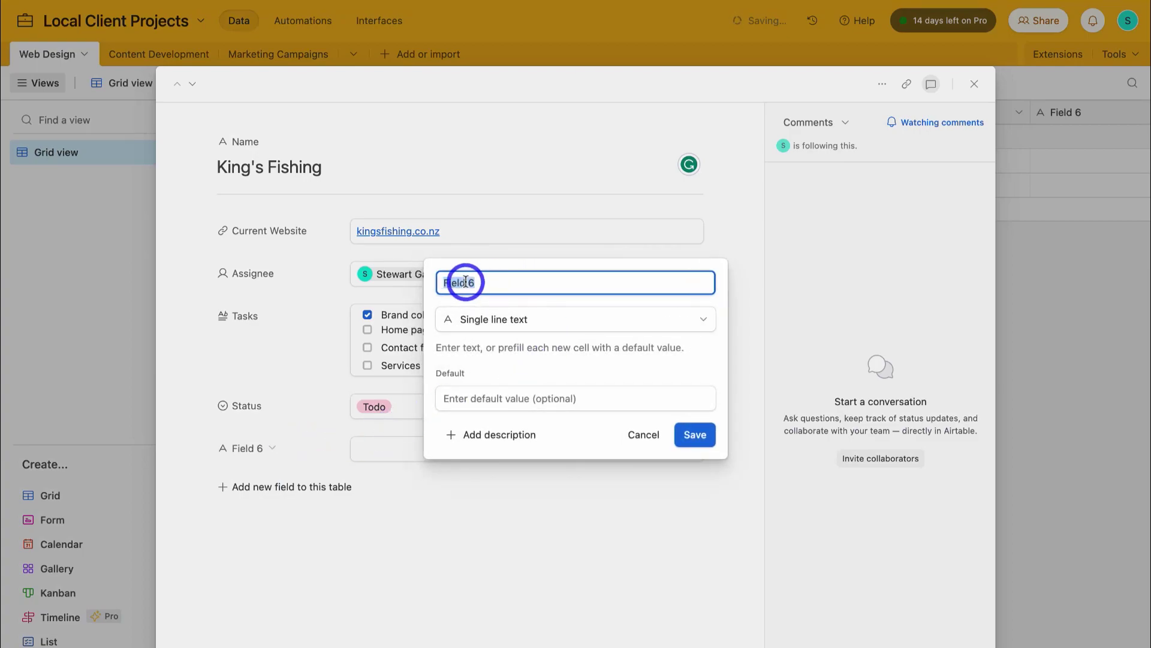
pyautogui.click(488, 287)
pyautogui.click(545, 326)
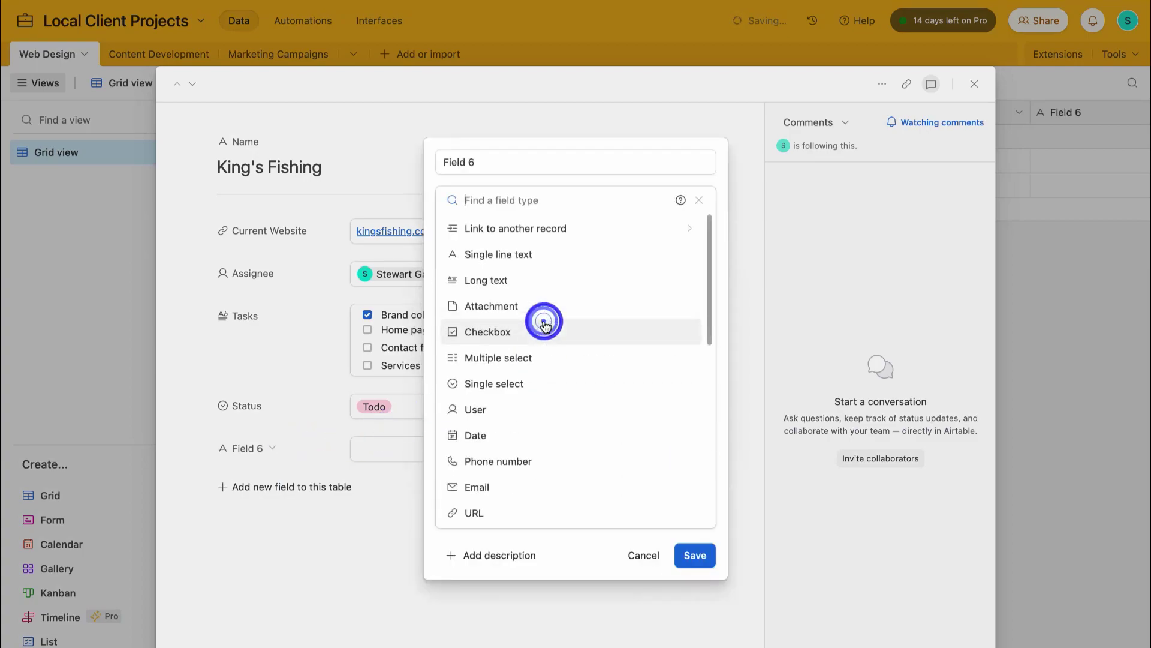
pyautogui.click(516, 436)
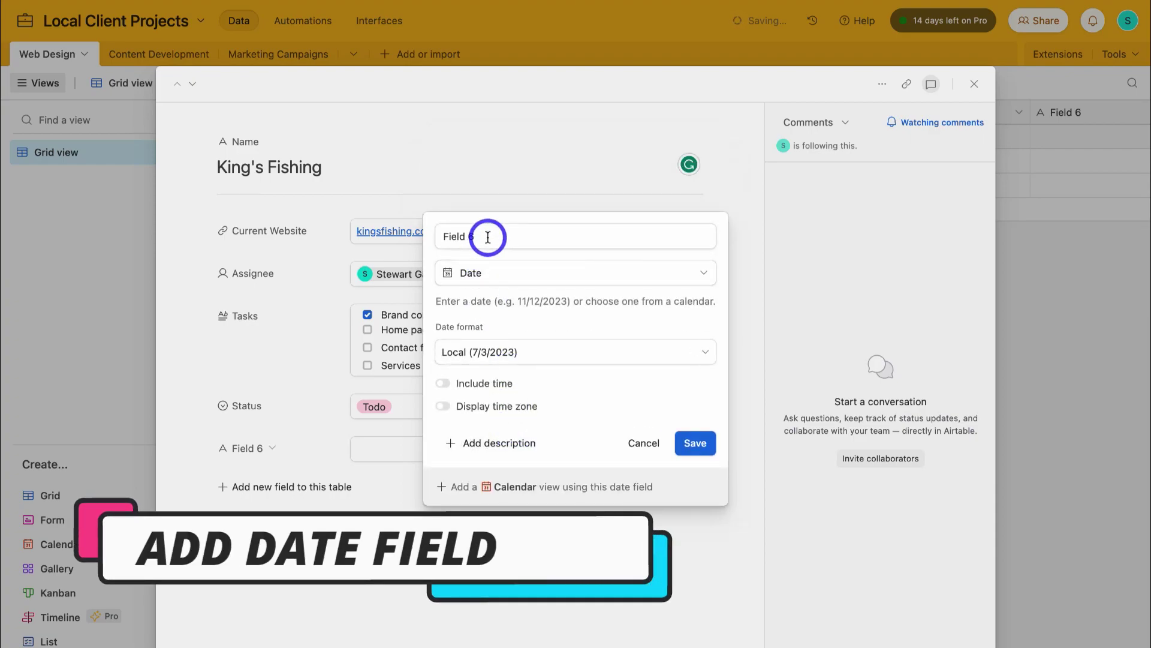
pyautogui.moveTo(487, 236); pyautogui.dragTo(440, 238)
pyautogui.write('Launch date')
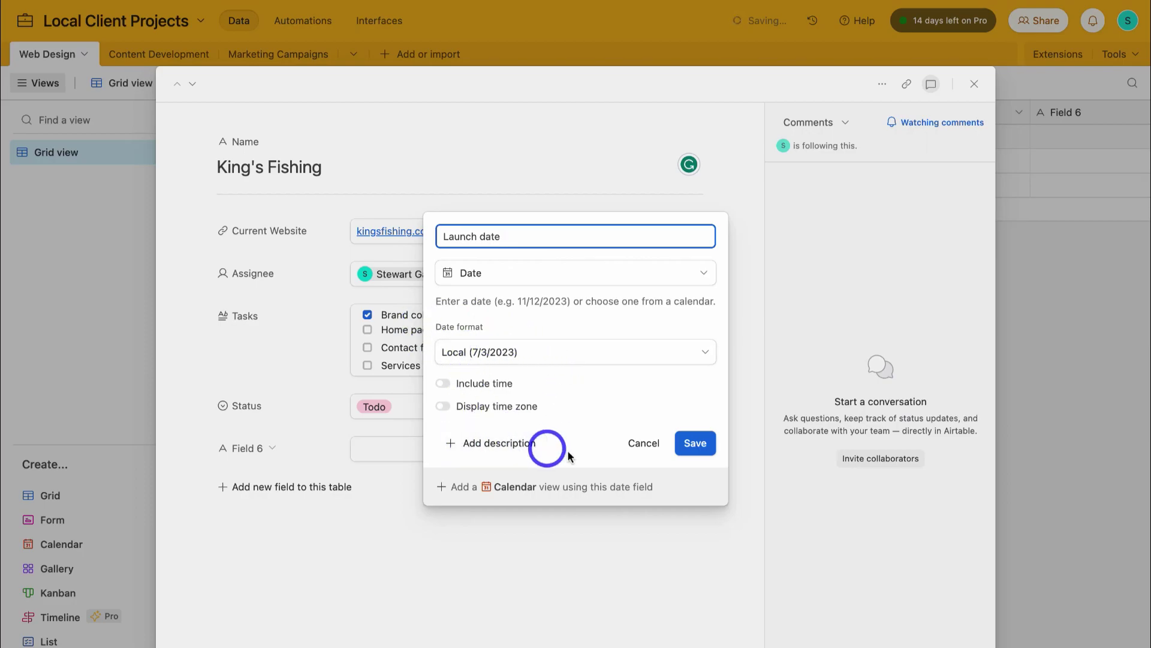
pyautogui.click(696, 445)
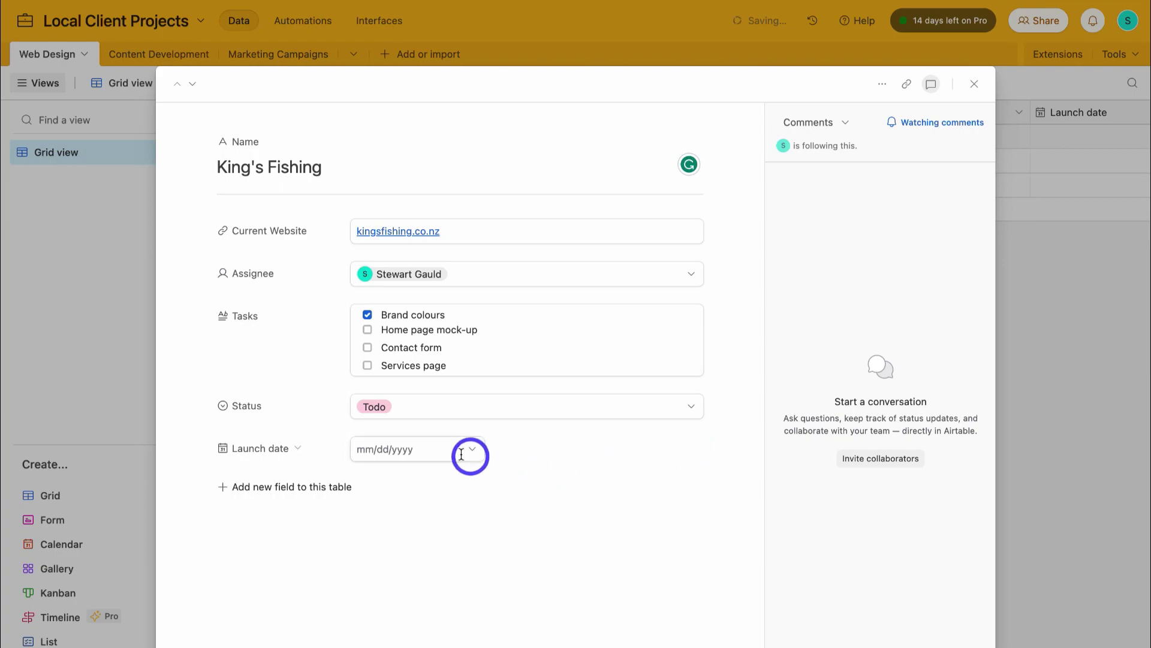
# - Set the King's Fishing launch date to 7/17/2023 and close the expanded record
pyautogui.click(461, 454)
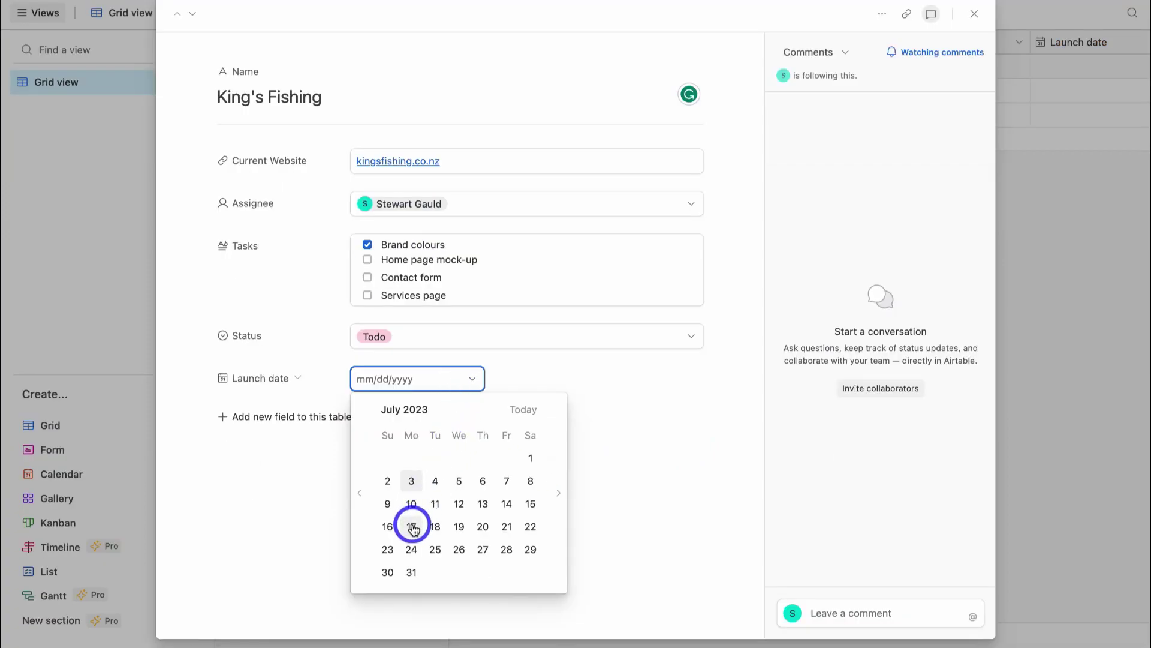
pyautogui.click(412, 526)
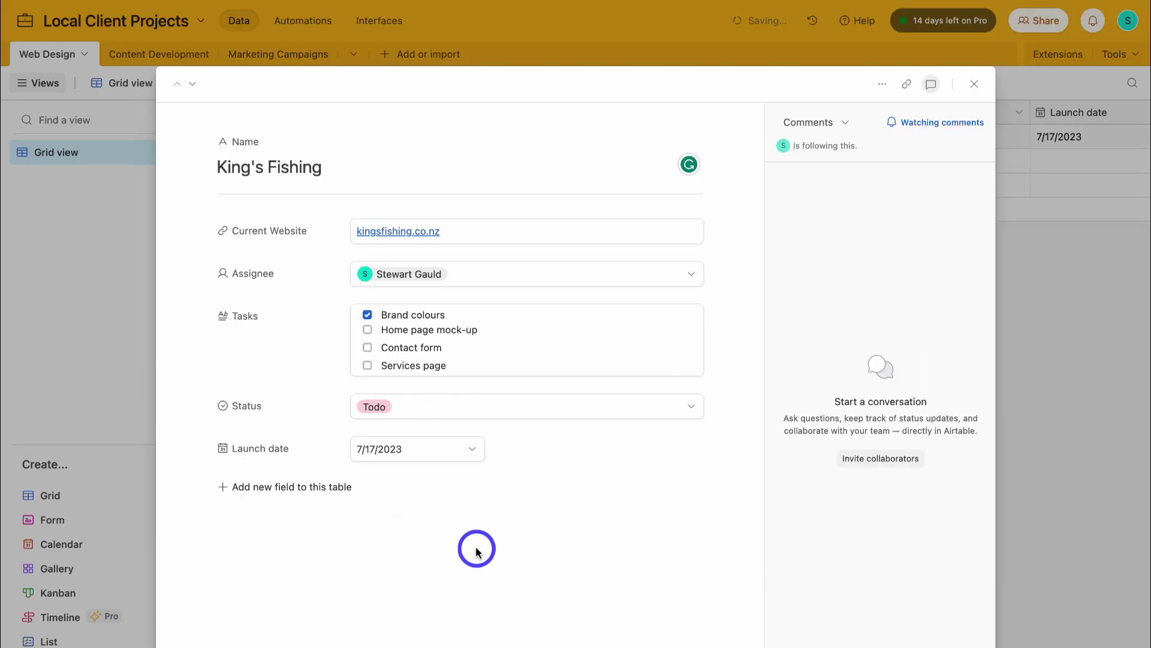
pyautogui.click(974, 84)
pyautogui.hscroll(3, 990, 134)
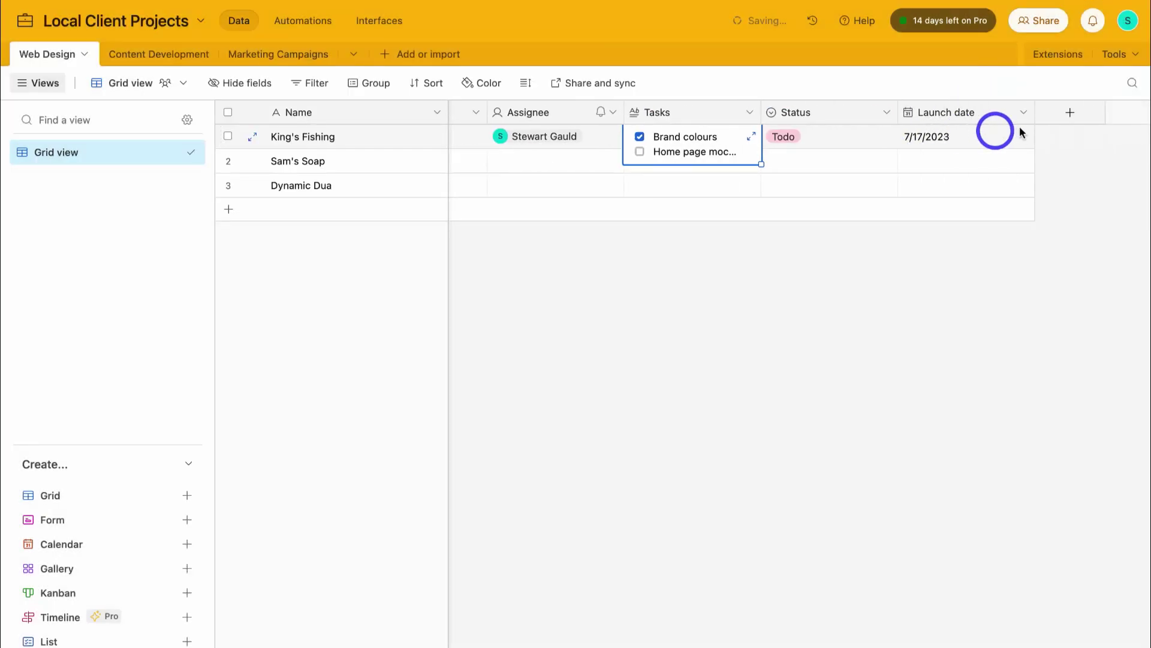
pyautogui.click(1083, 118)
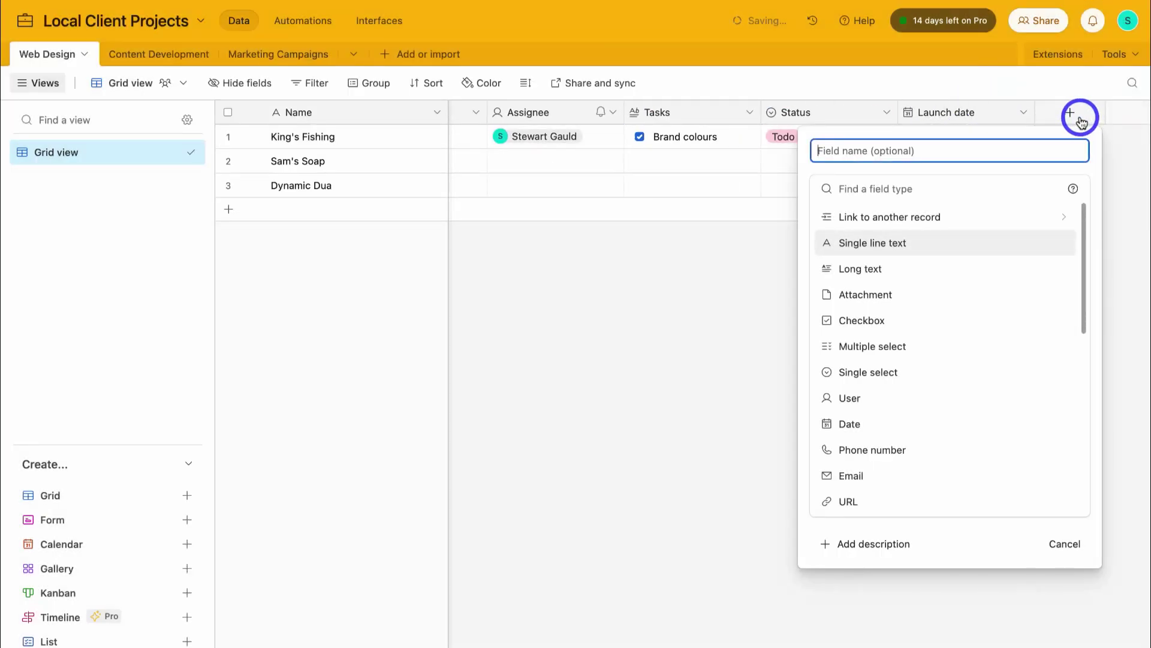
pyautogui.click(899, 189)
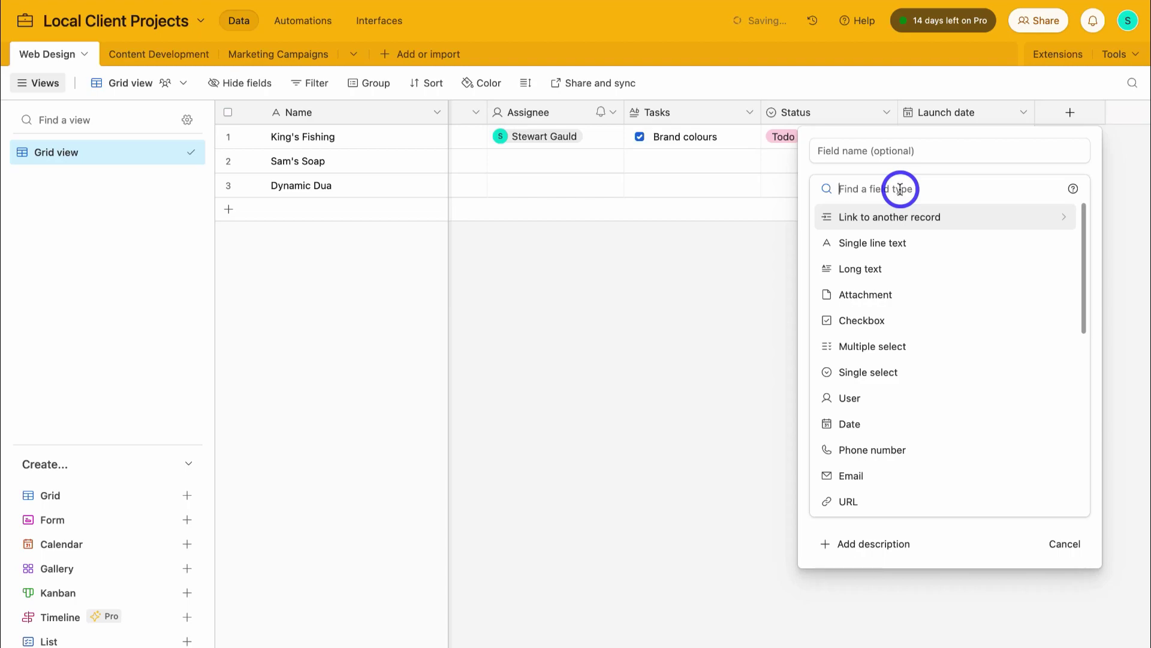
pyautogui.write('for')
pyautogui.click(871, 219)
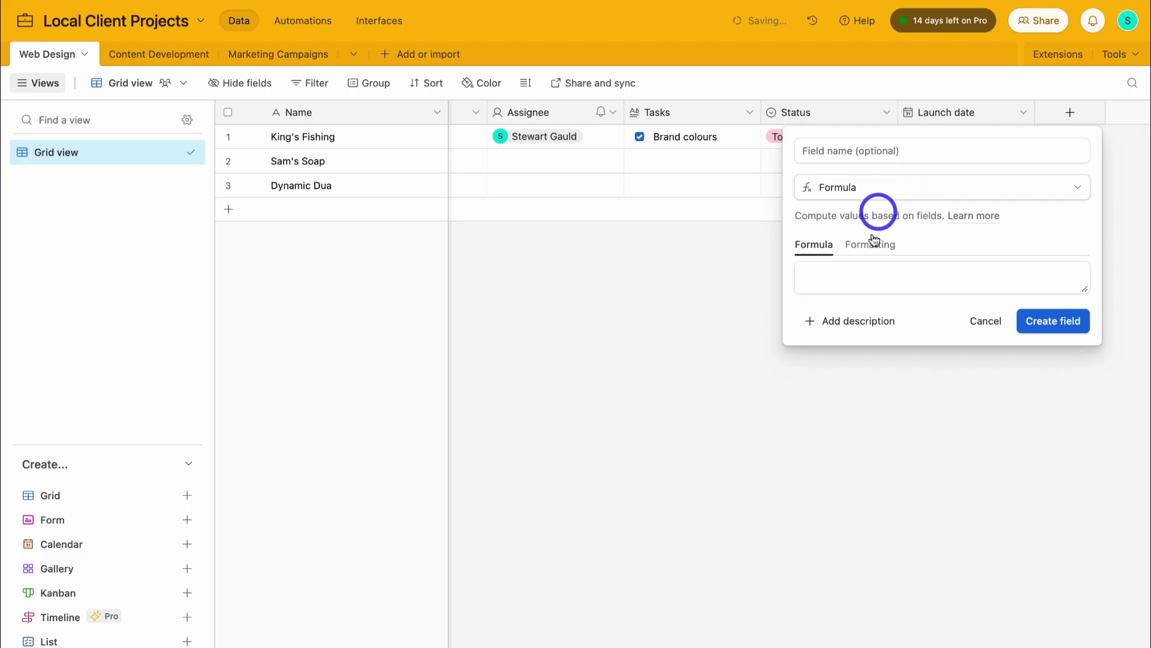
pyautogui.click(985, 319)
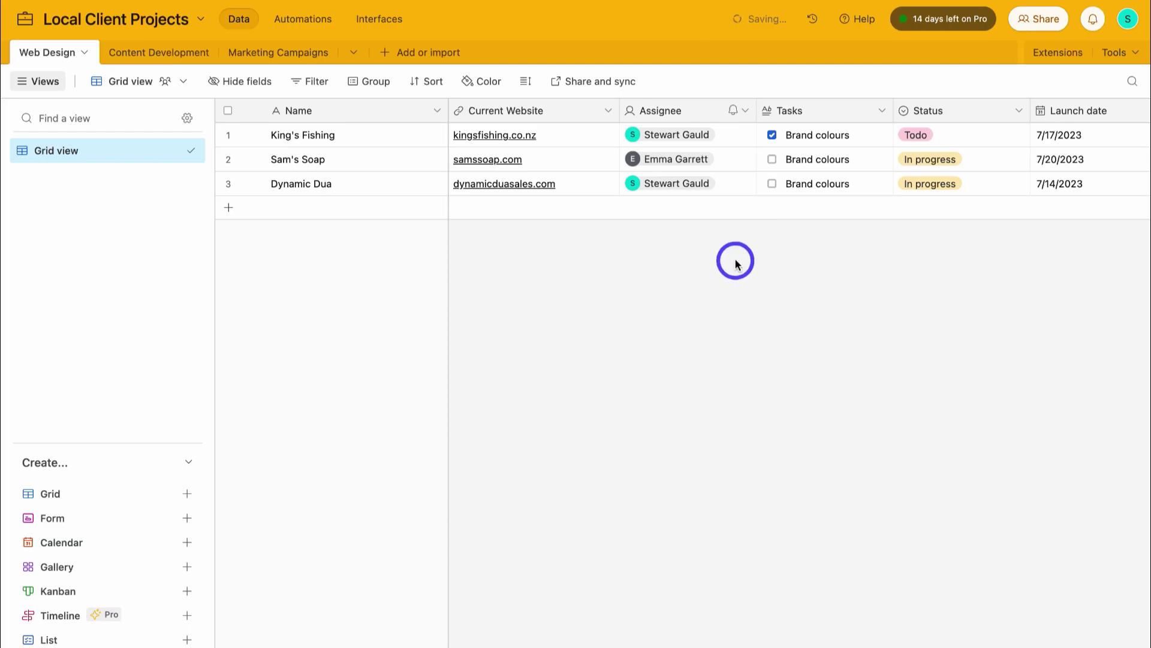
# - Review the base's sharing options, choose the Editor permission for email invites, and close the dialog without inviting anyone
pyautogui.click(1039, 24)
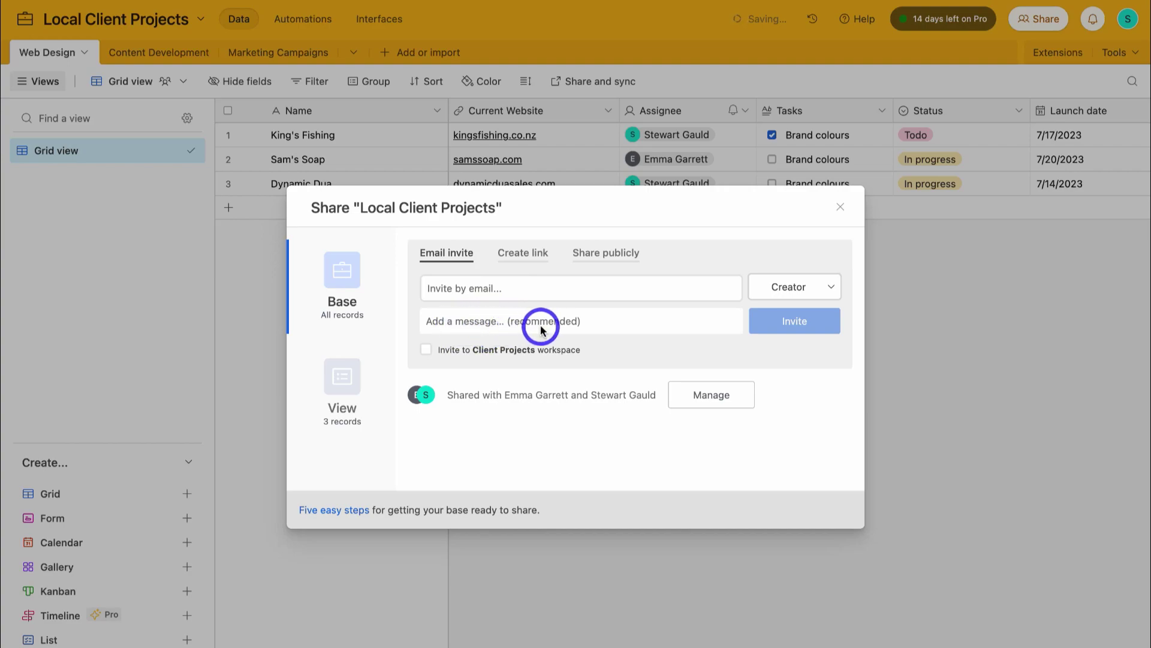
pyautogui.click(814, 292)
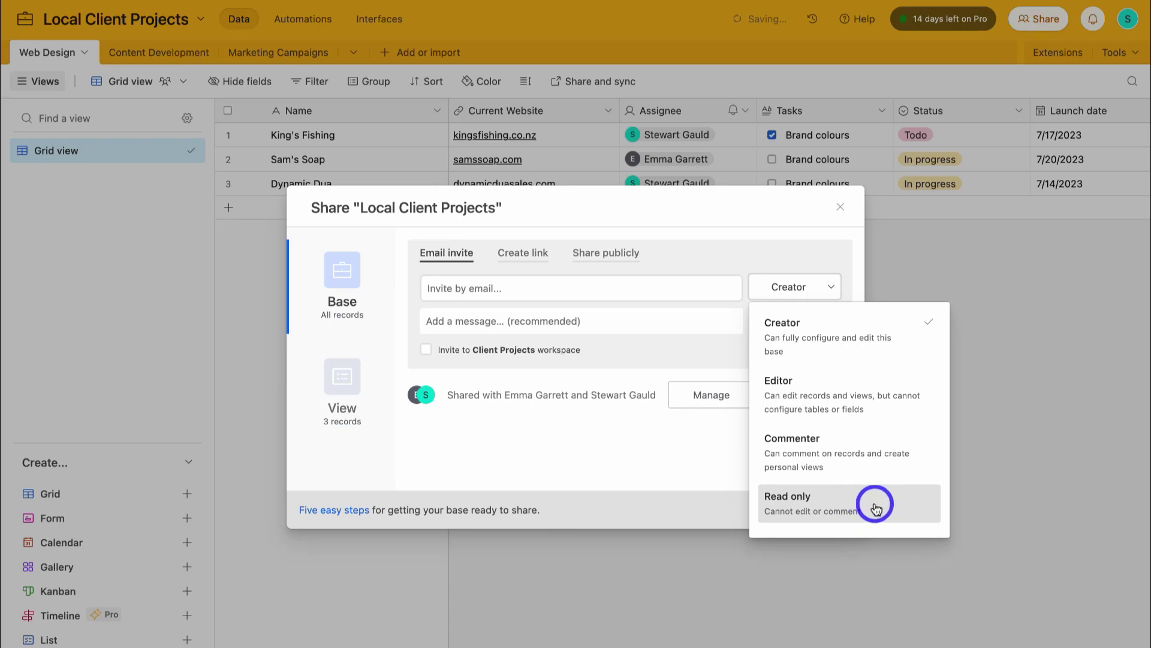
pyautogui.click(857, 400)
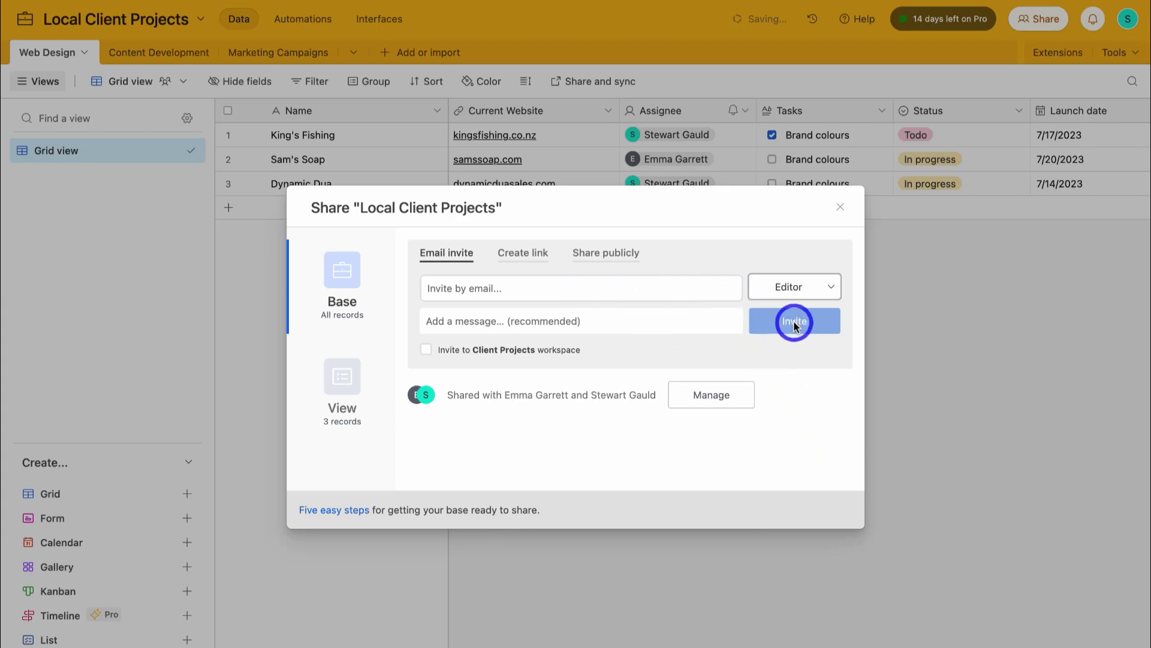
pyautogui.click(840, 208)
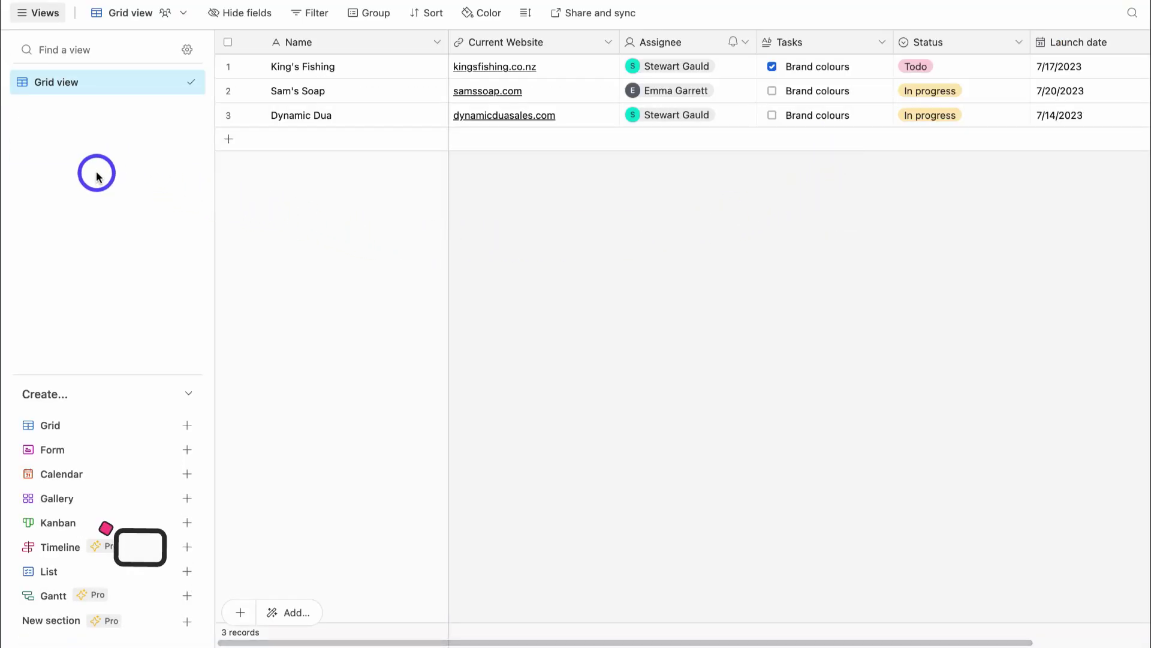
# - Create a collaborative Kanban view of the Web Design table with the default name and dismiss the shared-view notice
pyautogui.moveTo(107, 427)
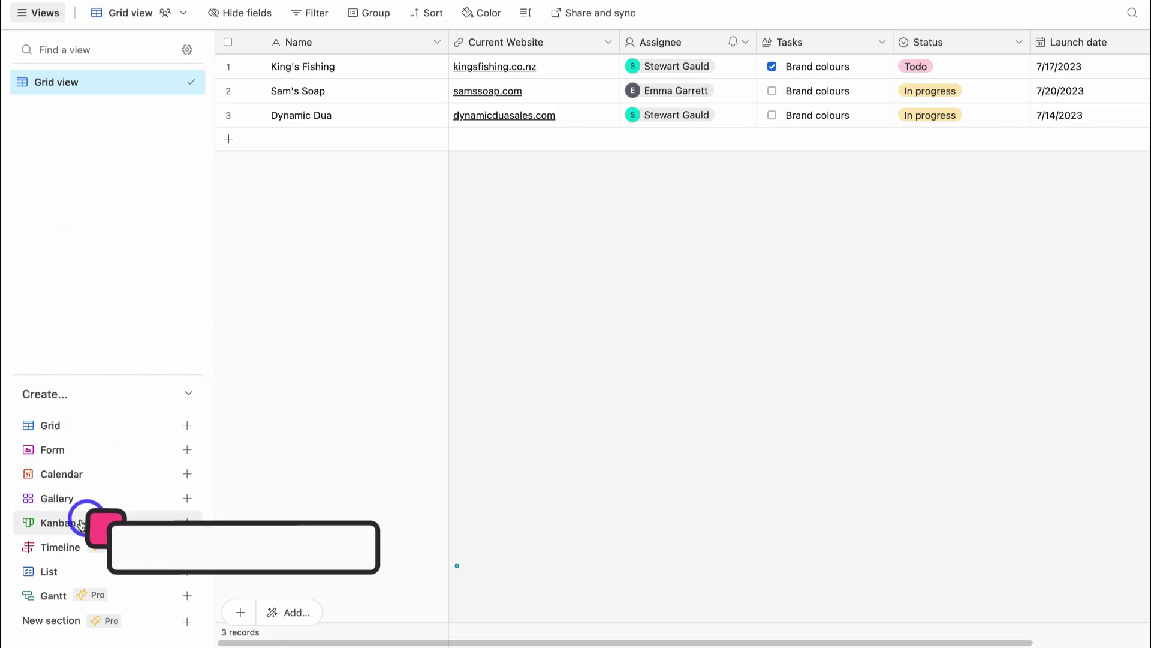
pyautogui.moveTo(106, 531)
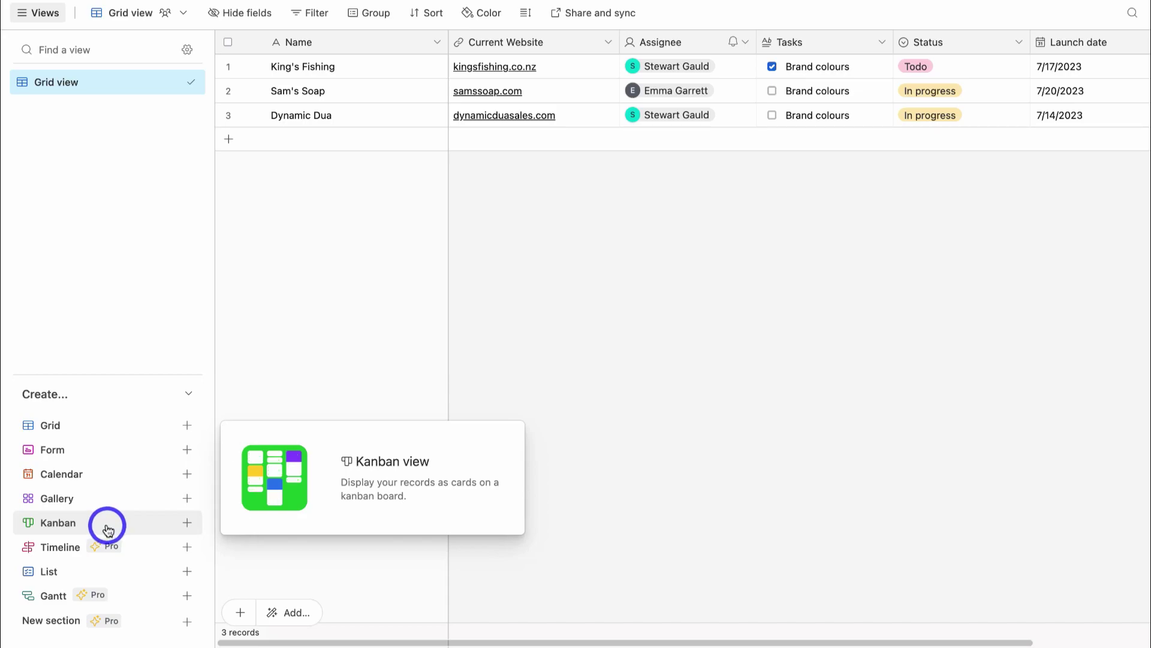
pyautogui.click(105, 528)
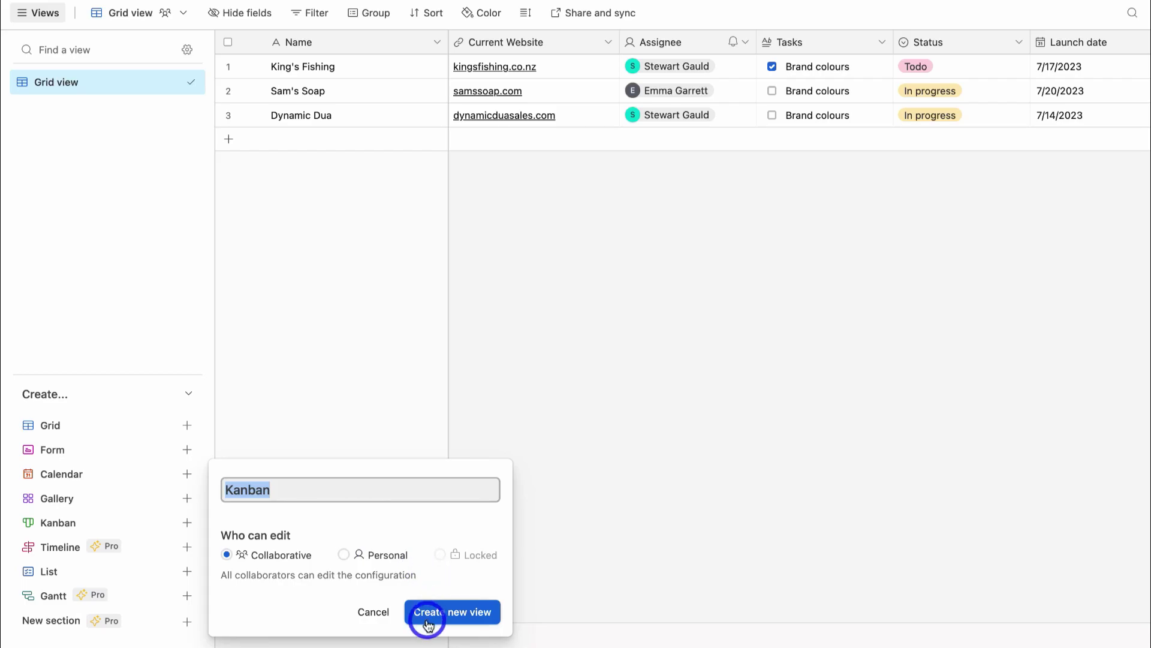
pyautogui.click(458, 612)
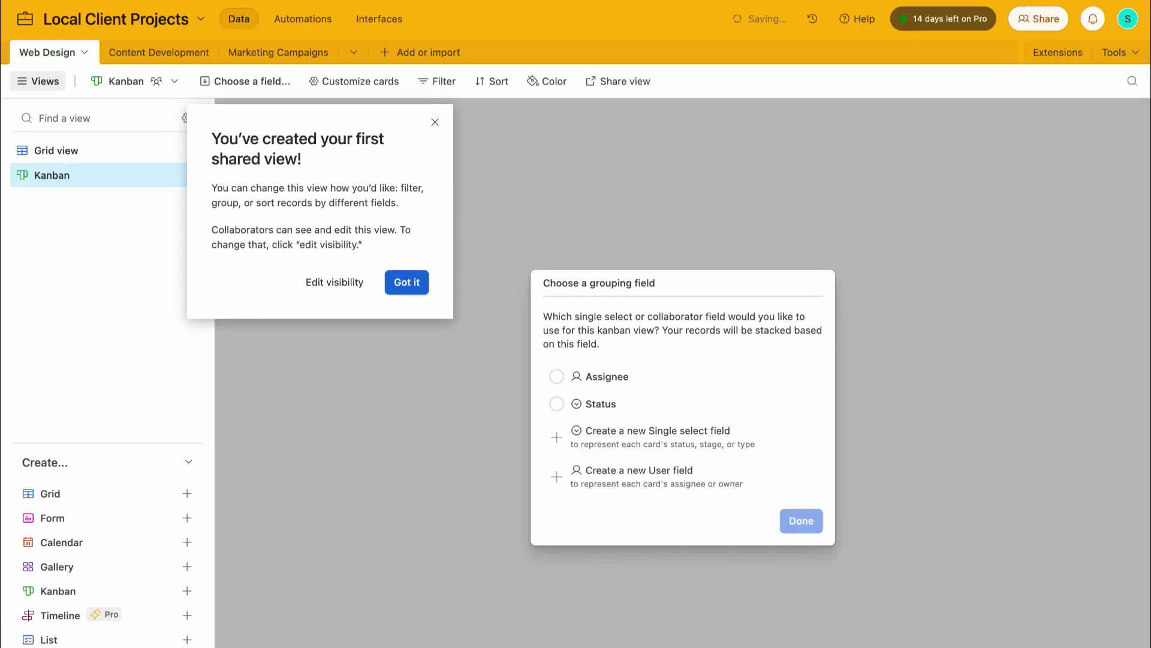
pyautogui.click(414, 282)
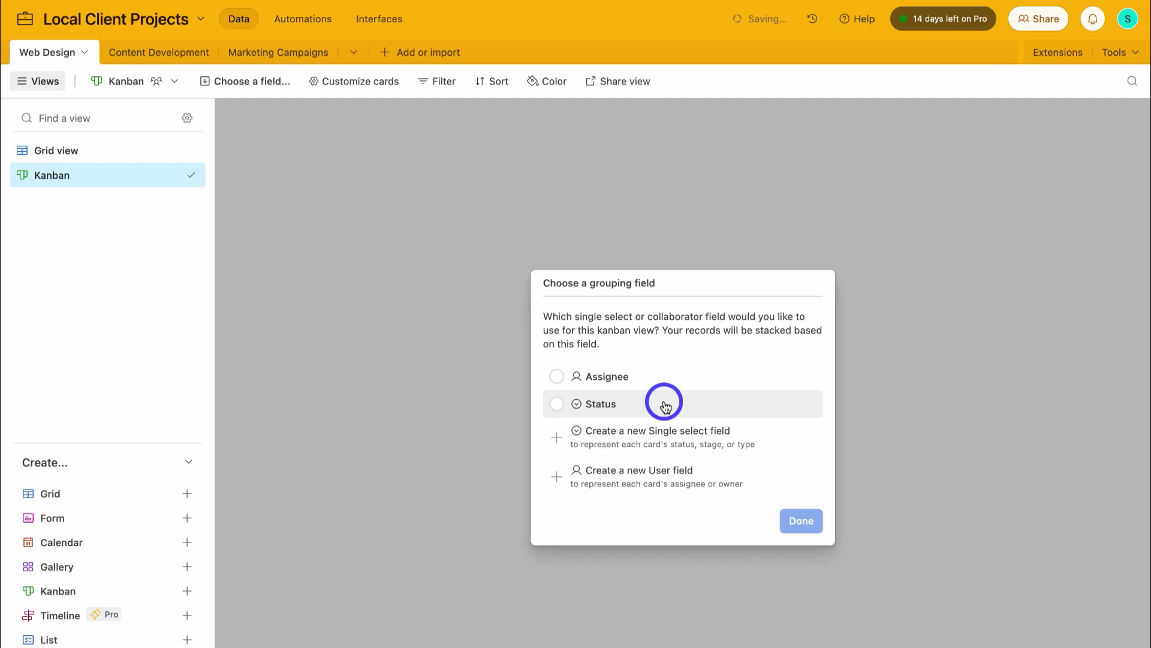
# - Try Assignee as the Kanban grouping field, settle on Status, and look across the resulting stacks
pyautogui.click(557, 405)
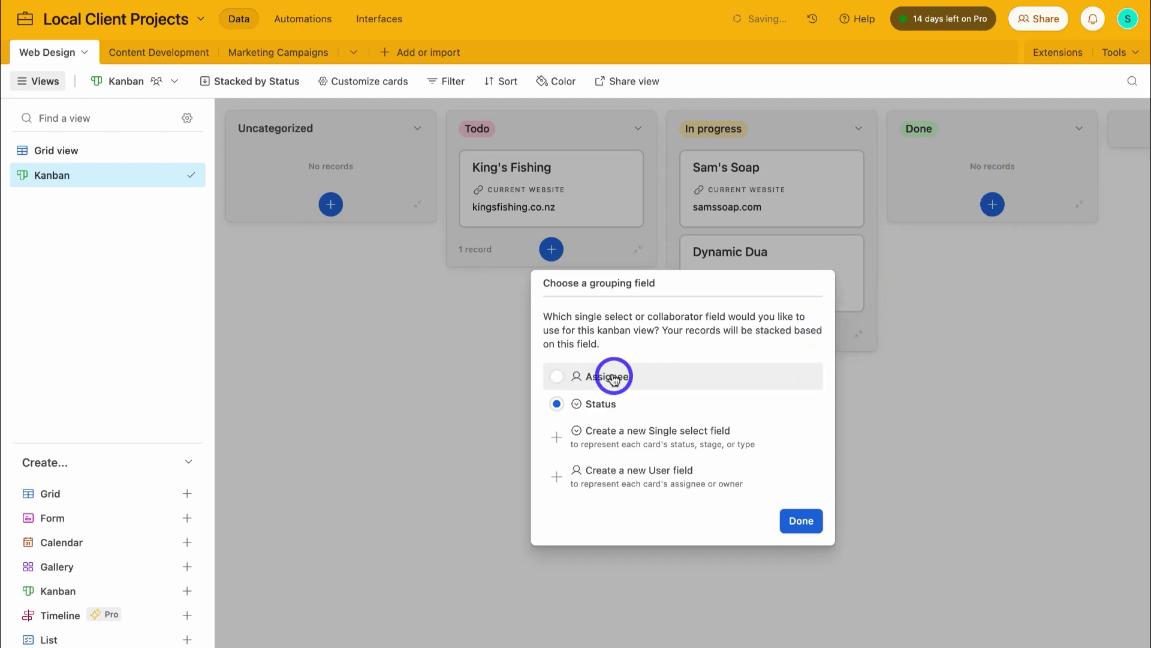
pyautogui.click(557, 377)
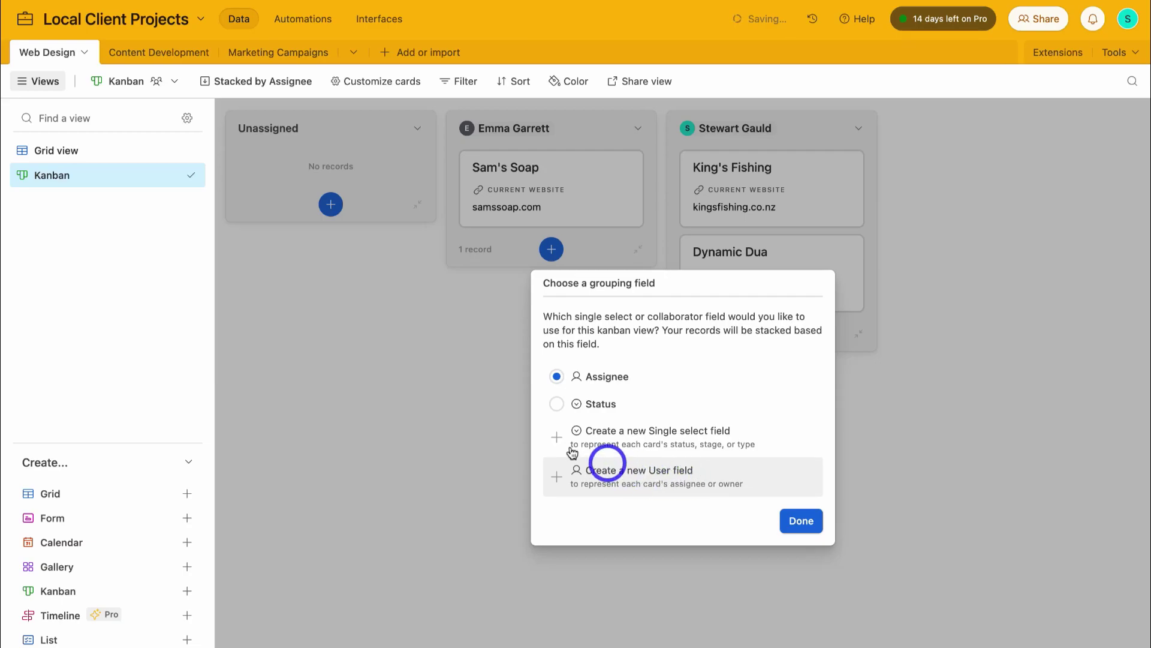
pyautogui.click(557, 403)
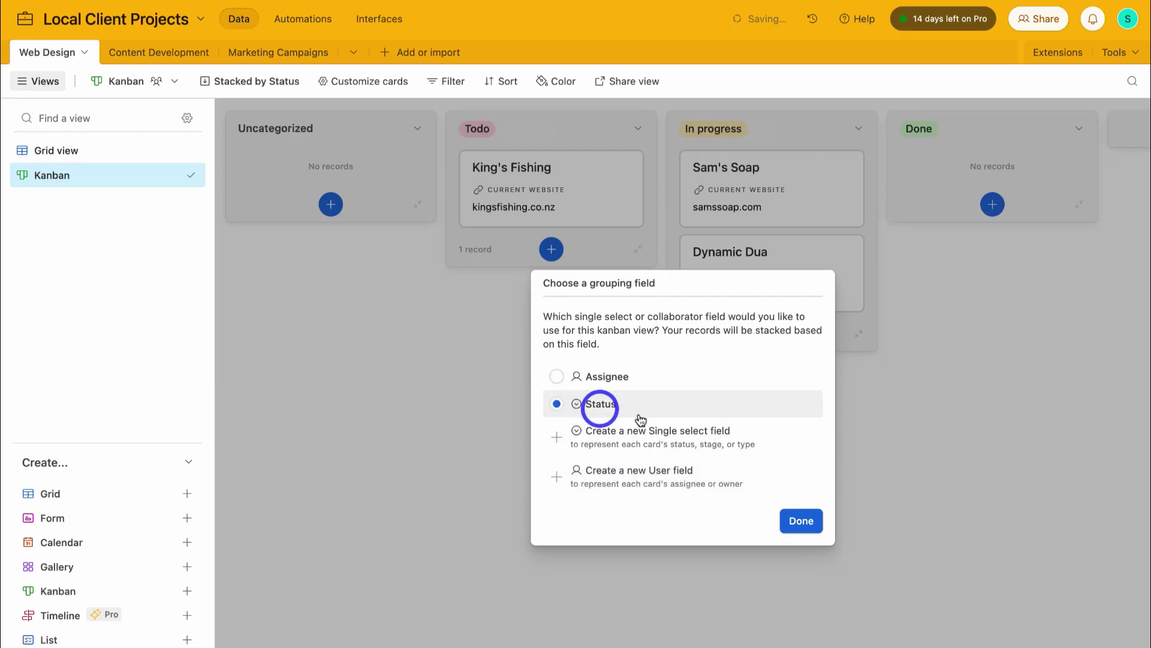
pyautogui.click(801, 522)
pyautogui.hscroll(3, 881, 445)
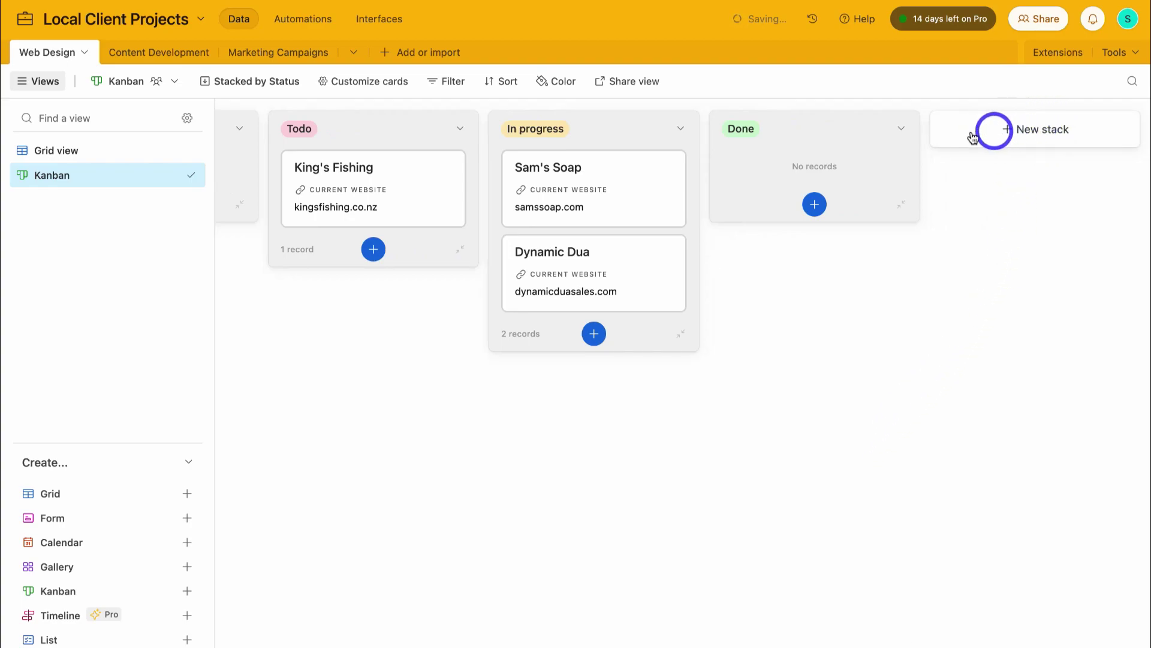
pyautogui.hscroll(-2, 853, 135)
pyautogui.hscroll(-1, 762, 135)
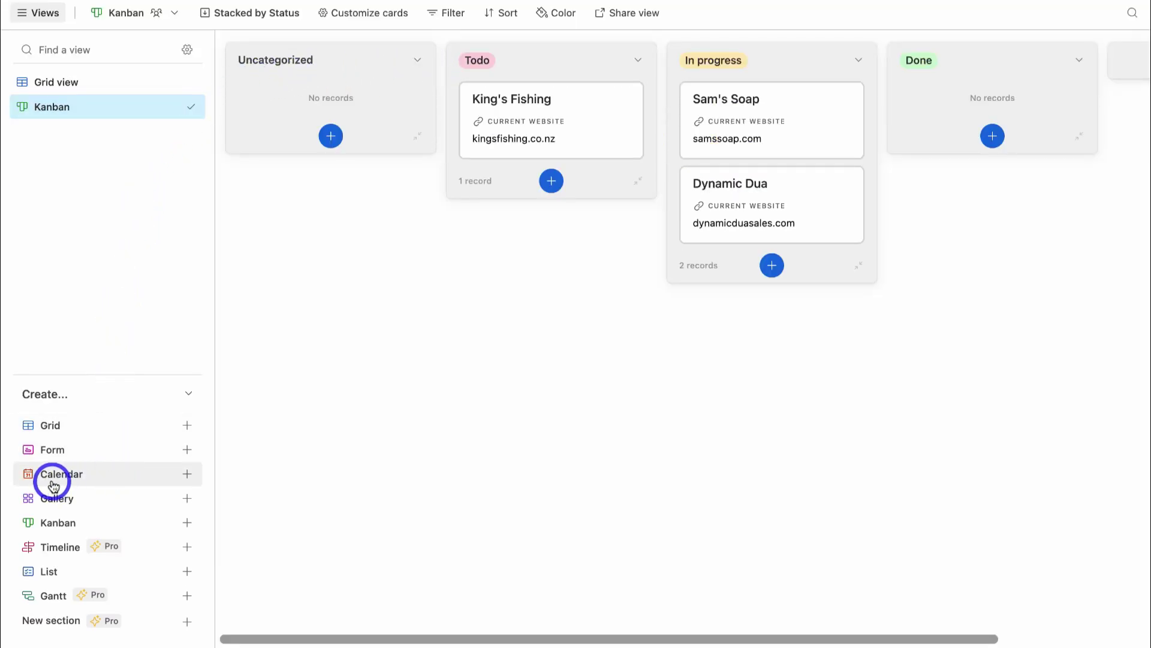
# - Create a collaborative Calendar view that places the records by their Launch date field
pyautogui.click(91, 481)
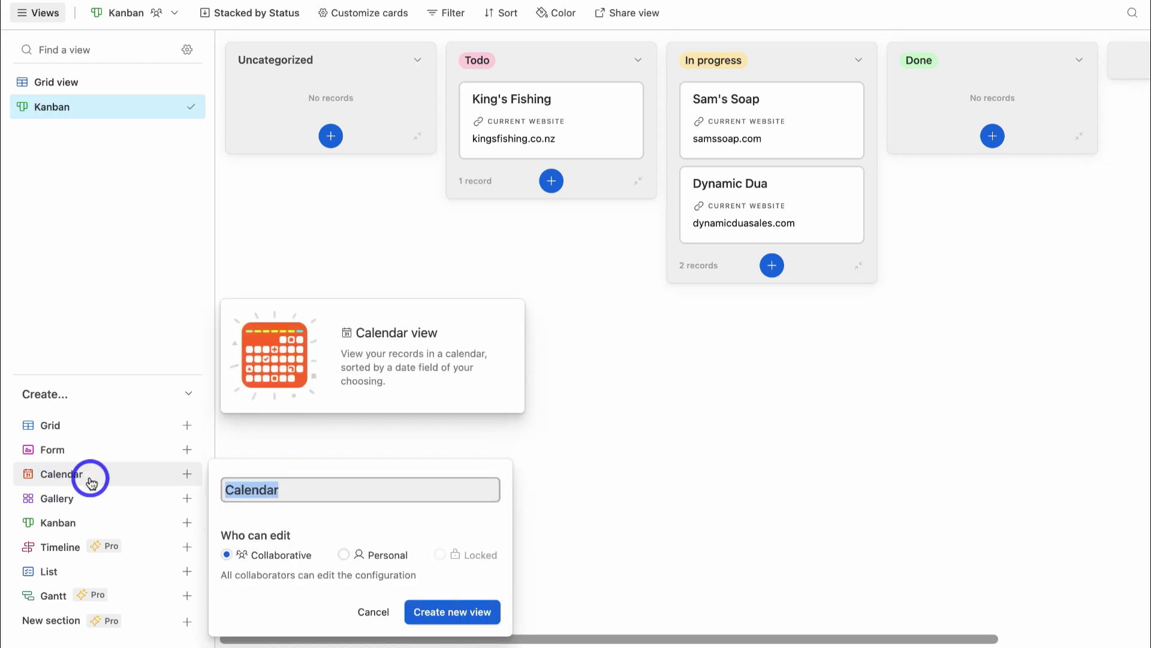
pyautogui.click(425, 611)
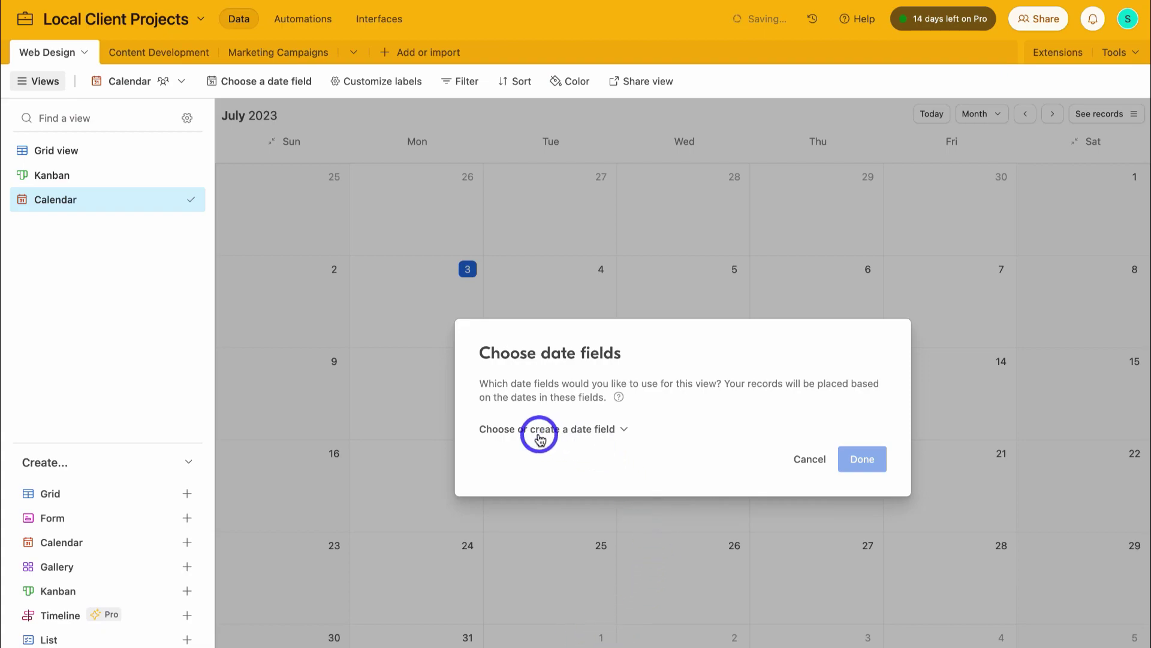
pyautogui.click(611, 431)
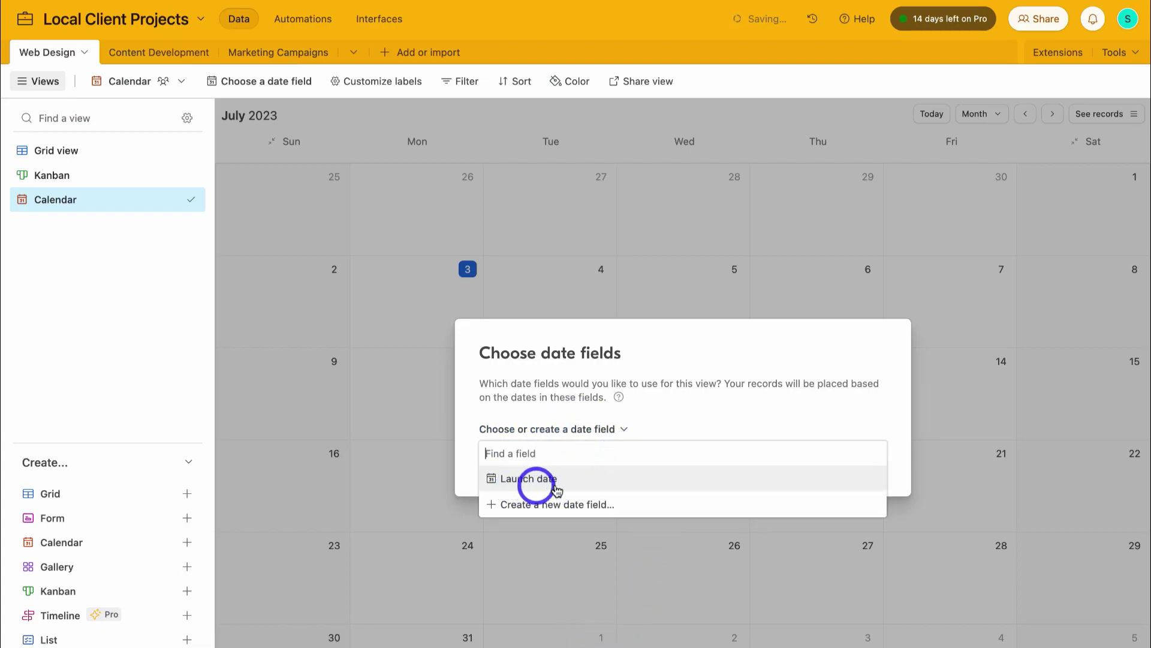
pyautogui.click(613, 480)
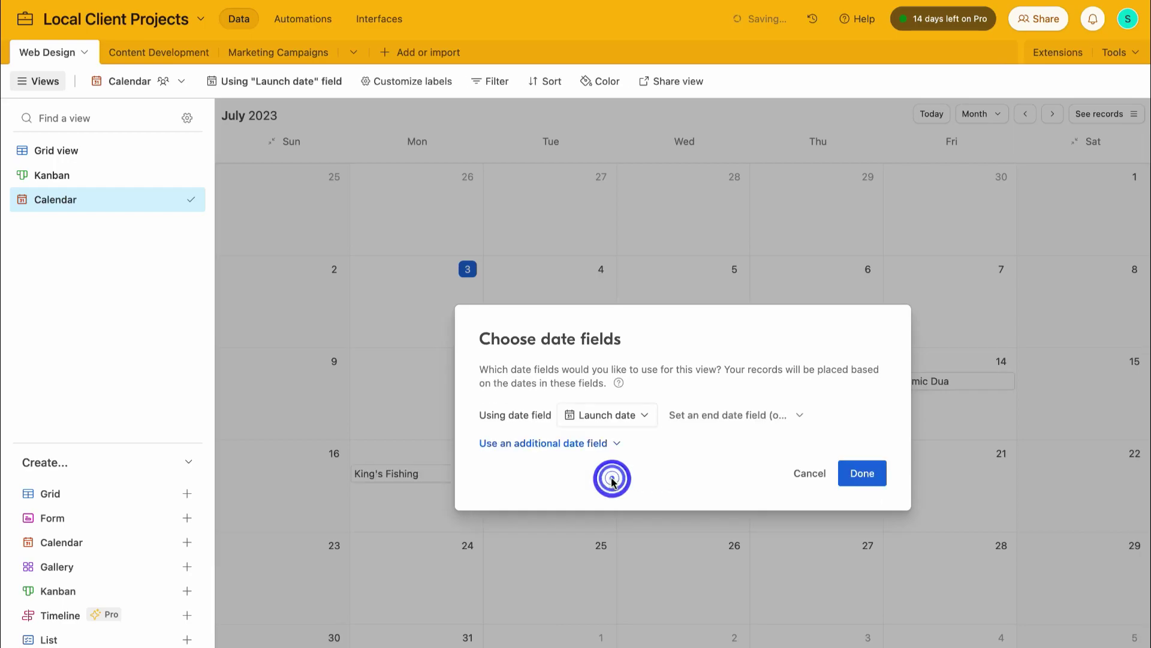
pyautogui.click(873, 476)
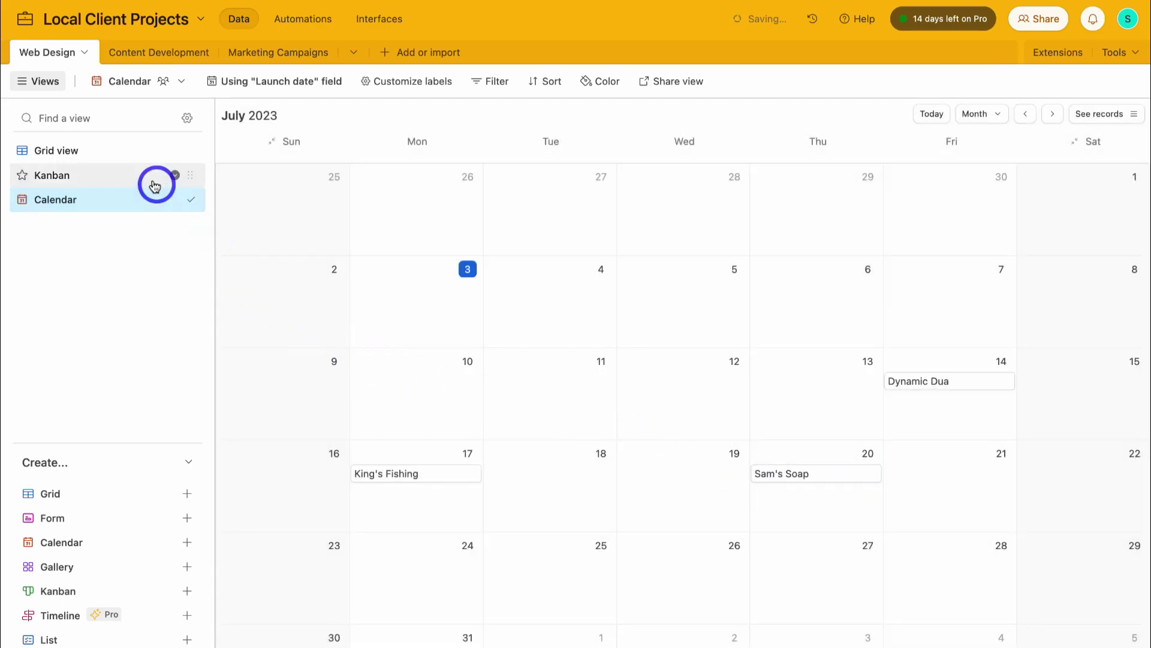
# - Compare the Grid, Kanban and Calendar views, and check the sharing options of the Calendar view
pyautogui.click(139, 159)
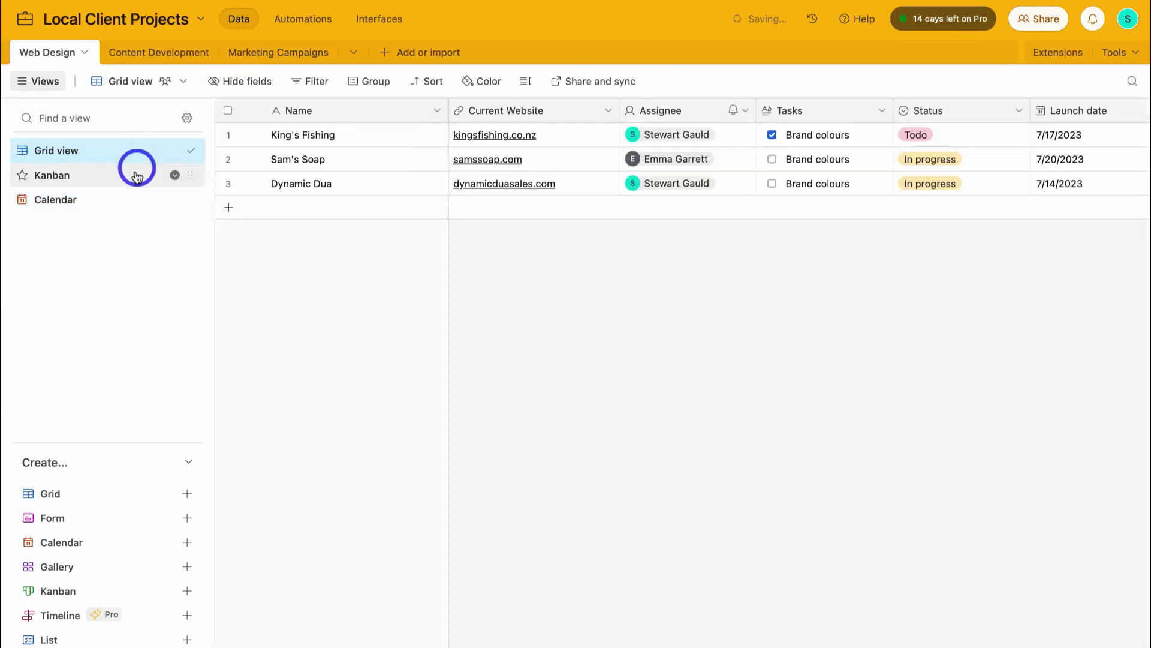
pyautogui.click(135, 174)
pyautogui.click(135, 207)
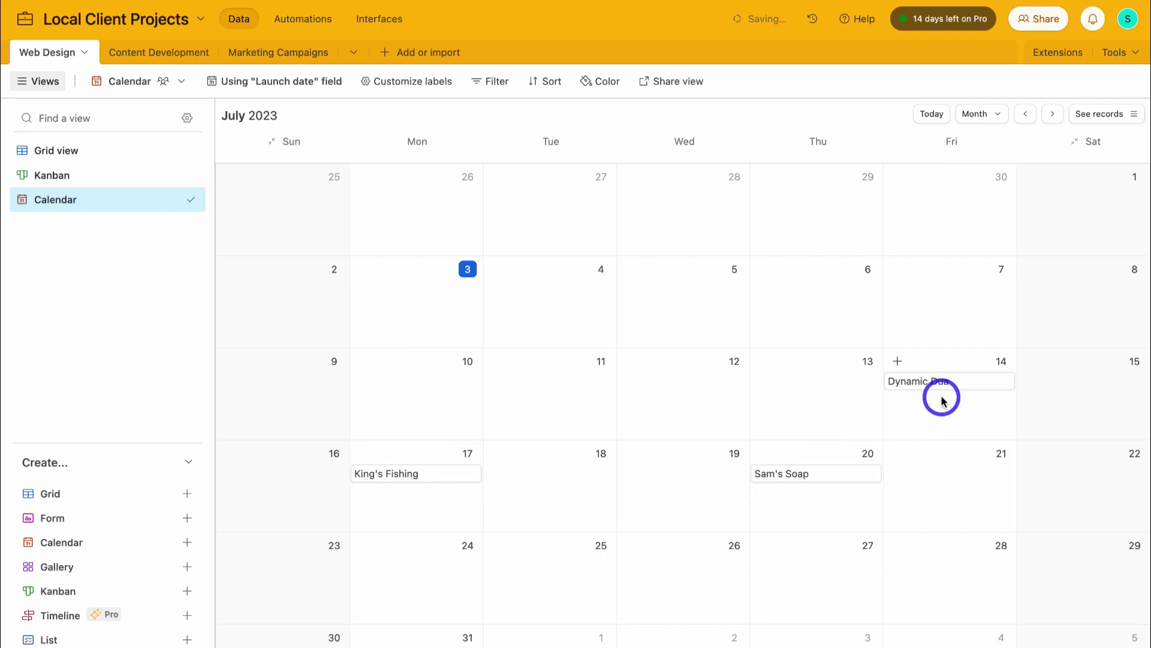
pyautogui.click(662, 84)
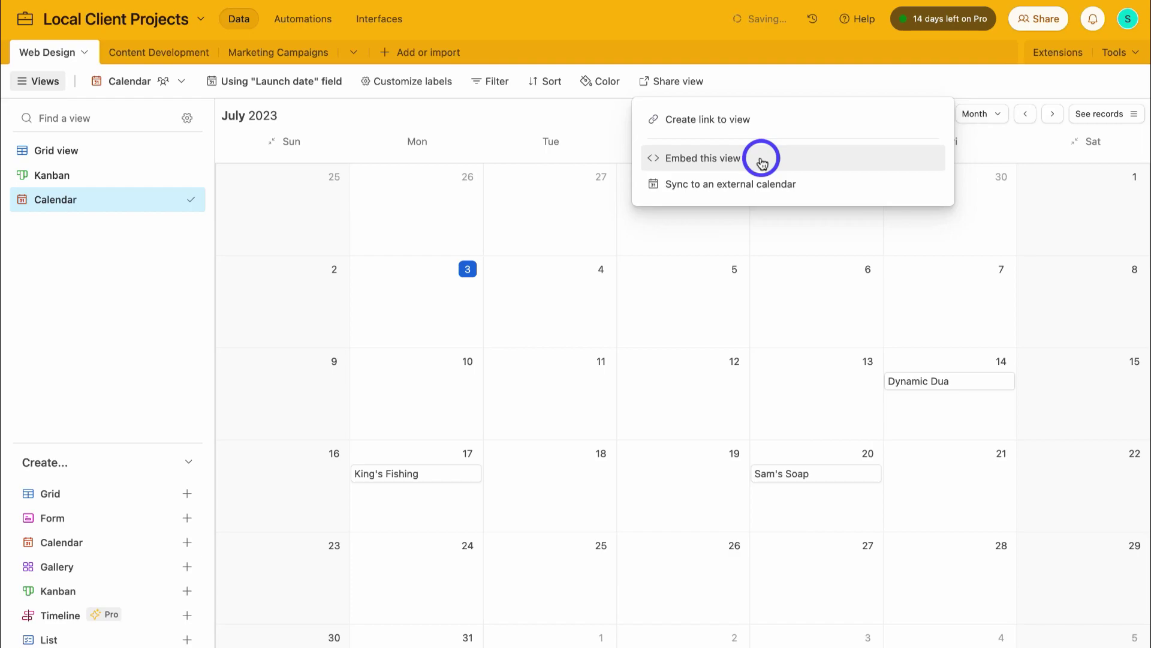
pyautogui.click(797, 89)
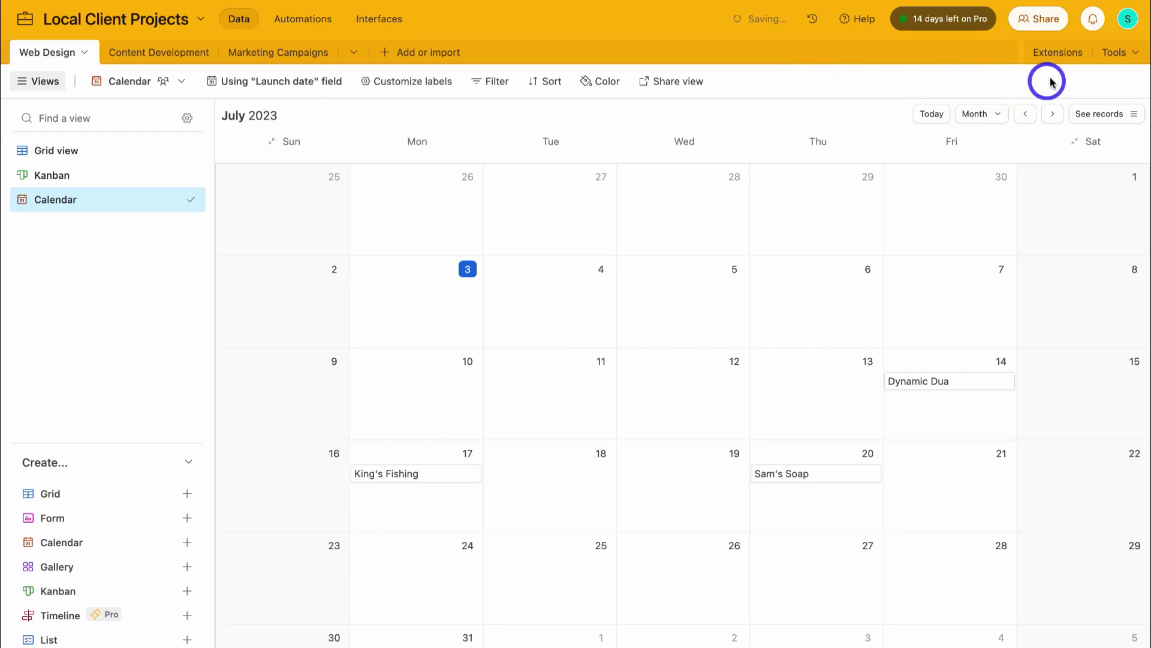
# - Add the Pivot table extension to the base from the extensions marketplace
pyautogui.click(1056, 60)
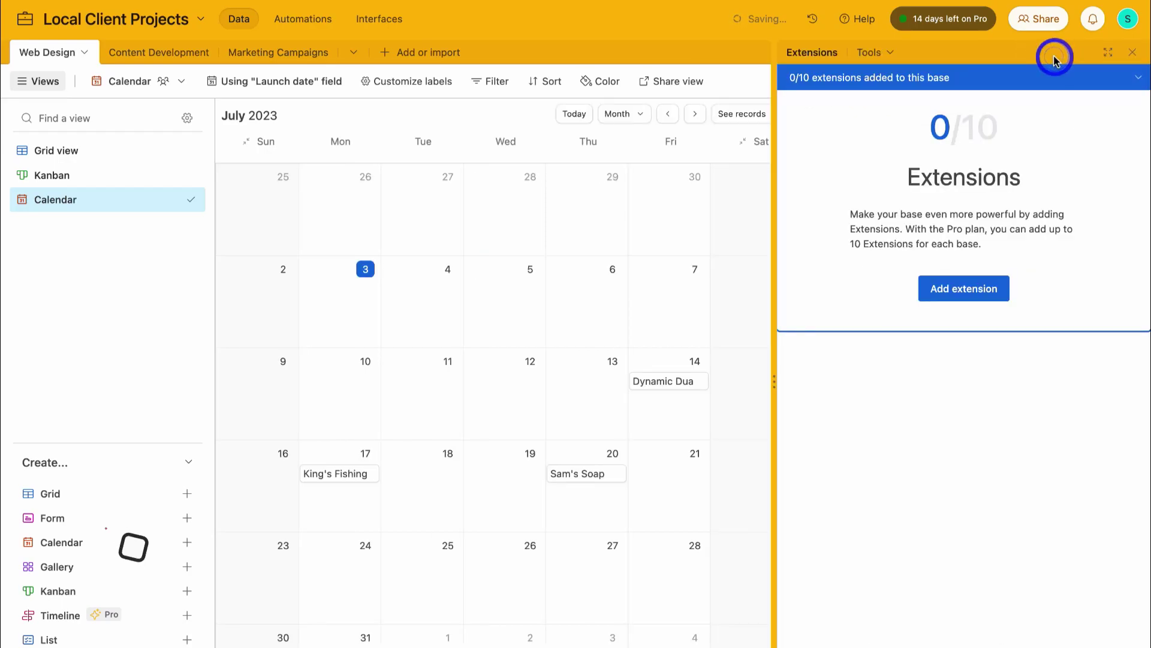
pyautogui.click(967, 291)
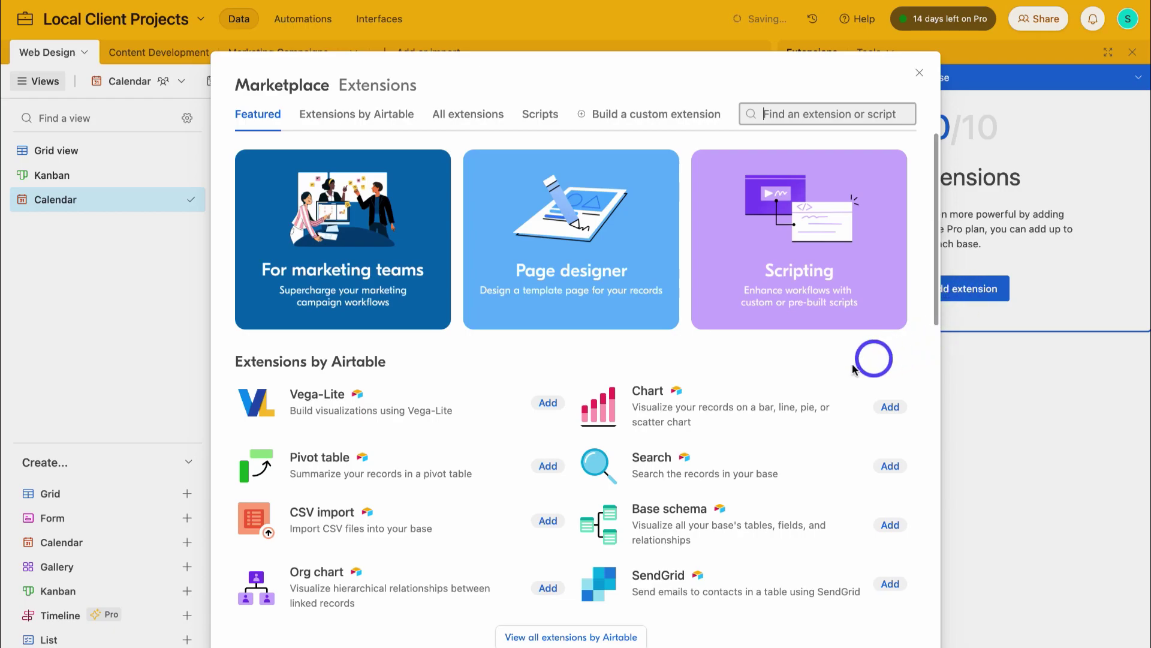
pyautogui.click(430, 467)
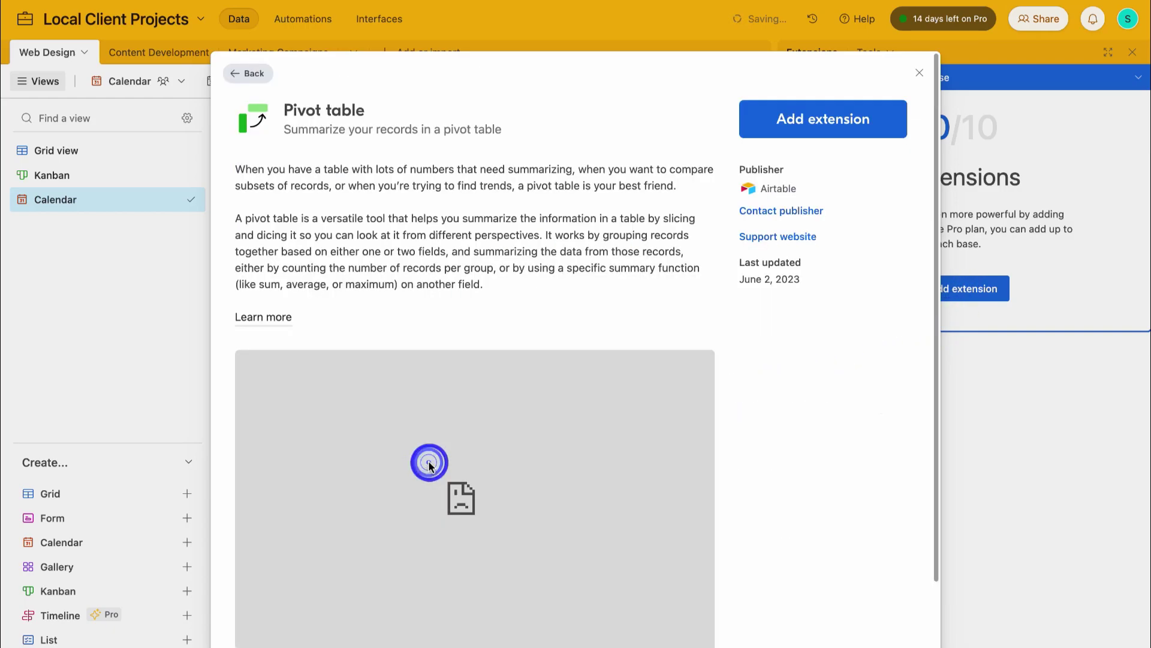
pyautogui.click(857, 129)
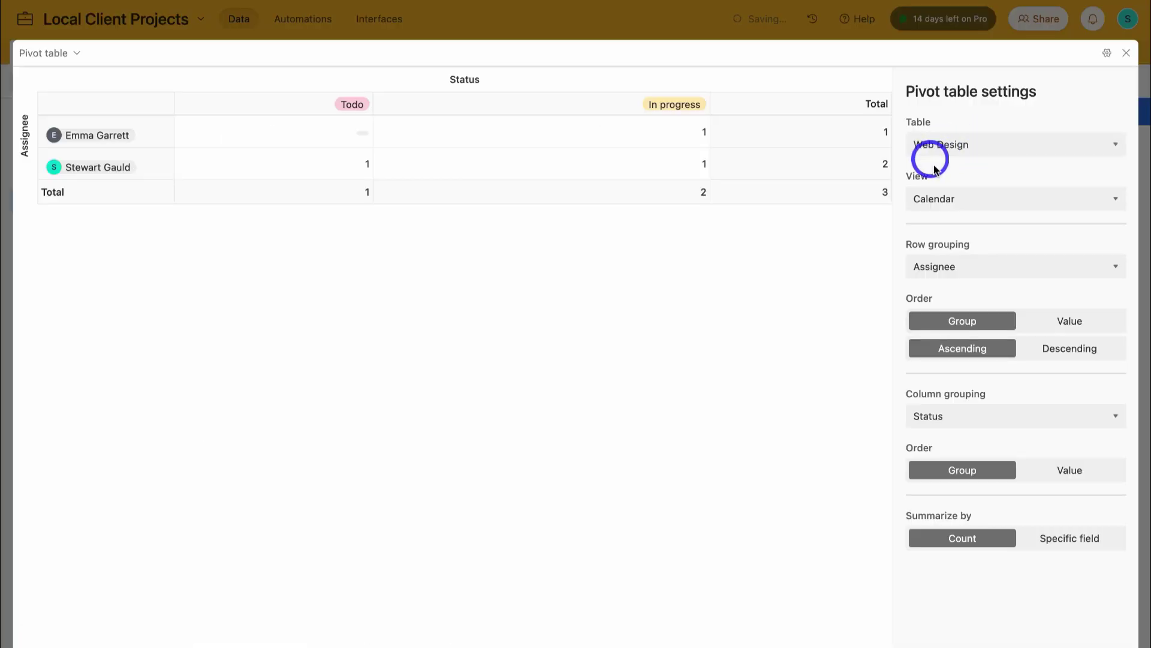
# - Set the pivot table's source view to Kanban, finish its settings, and widen the extensions pane slightly before closing it
pyautogui.click(987, 198)
pyautogui.click(982, 182)
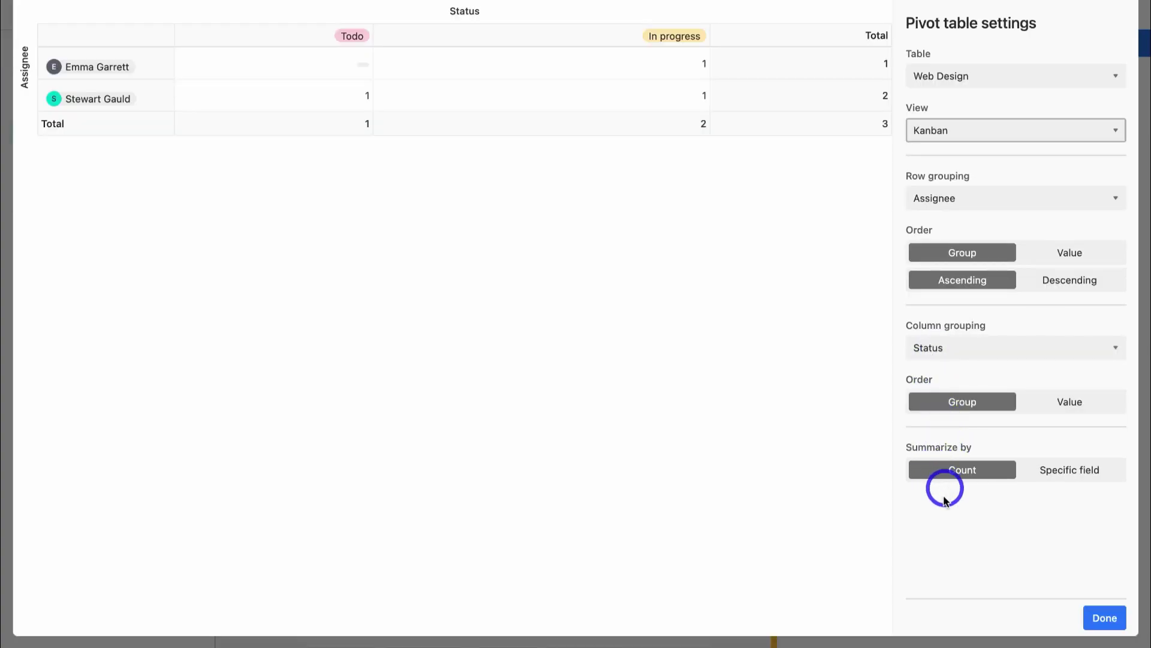
pyautogui.click(1105, 619)
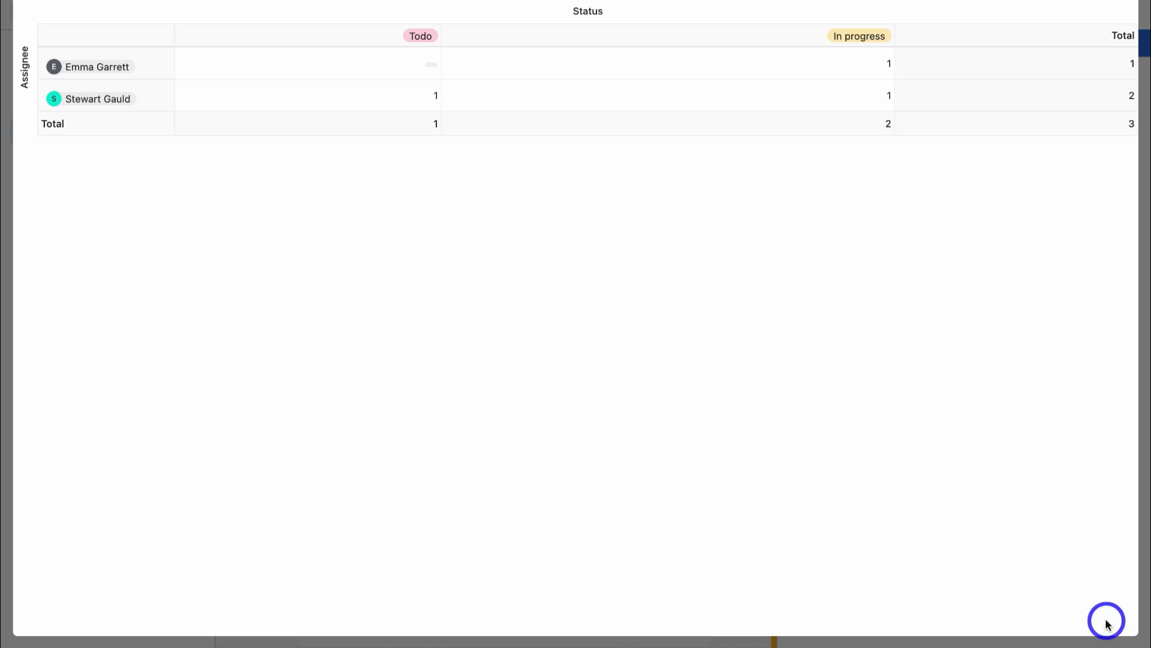
pyautogui.click(1123, 51)
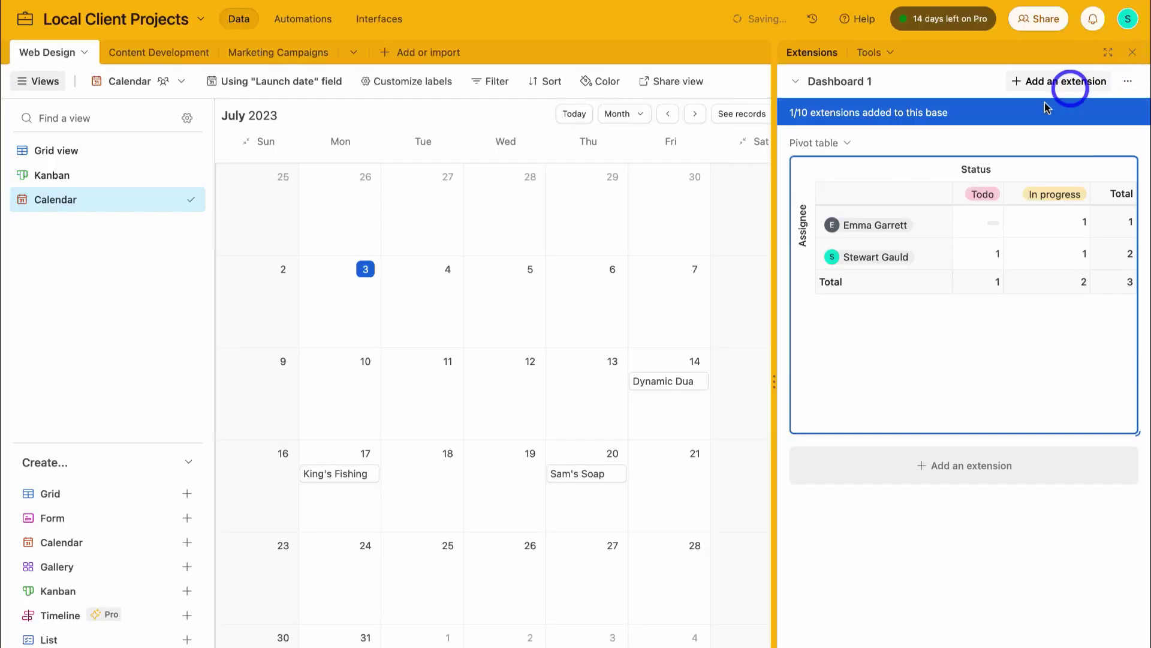
pyautogui.moveTo(774, 306); pyautogui.dragTo(745, 233)
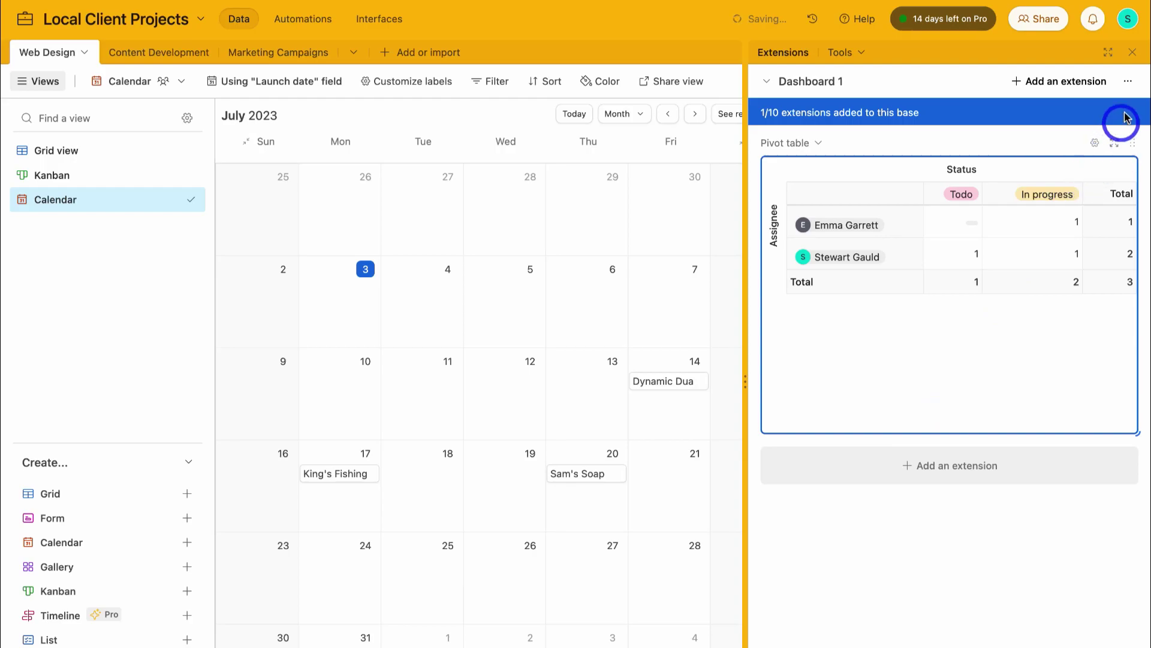
pyautogui.click(1132, 52)
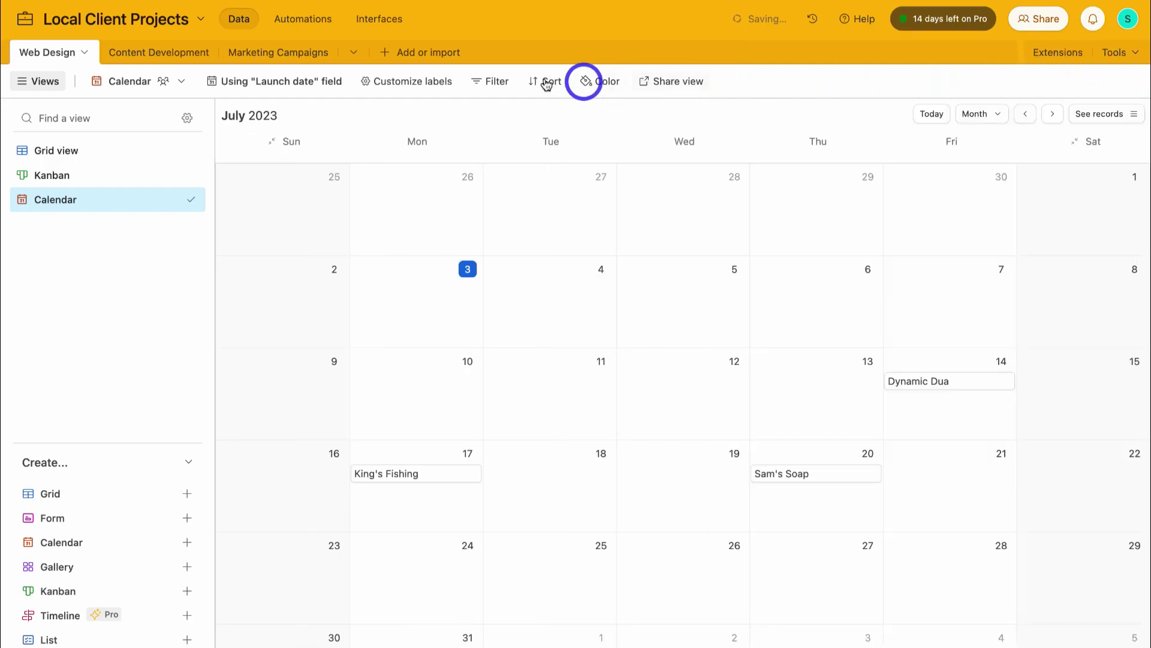
# - Create an automation from the suggested template that sends an email when Status is Done
pyautogui.click(306, 21)
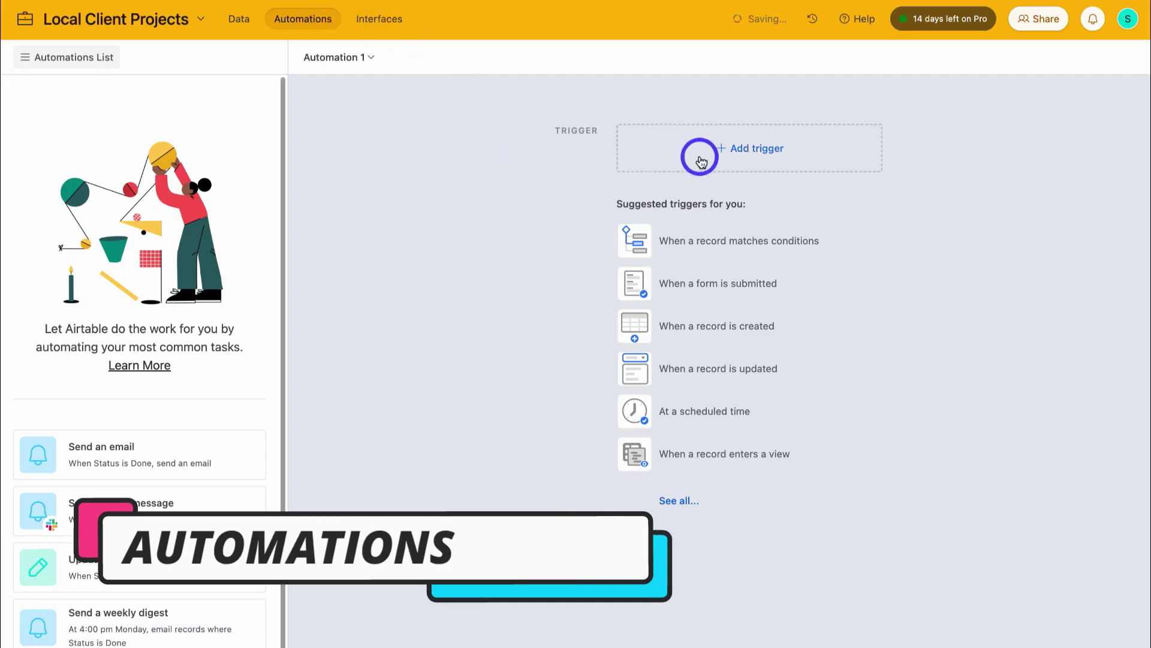
pyautogui.scroll(-1, 210, 420)
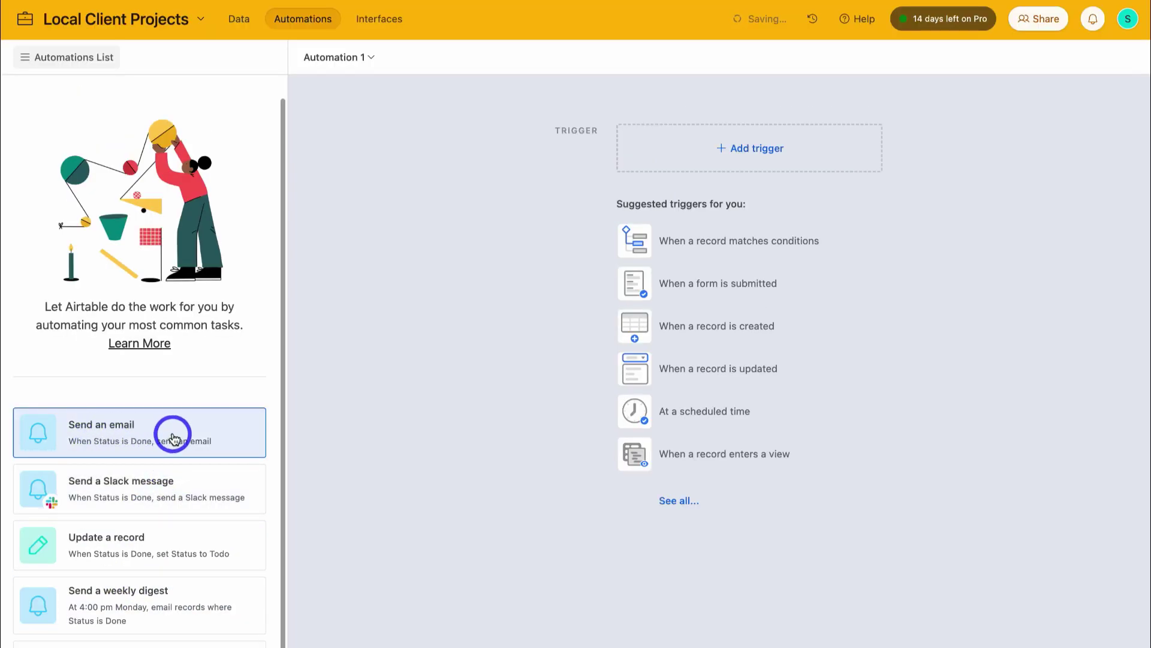
pyautogui.click(172, 434)
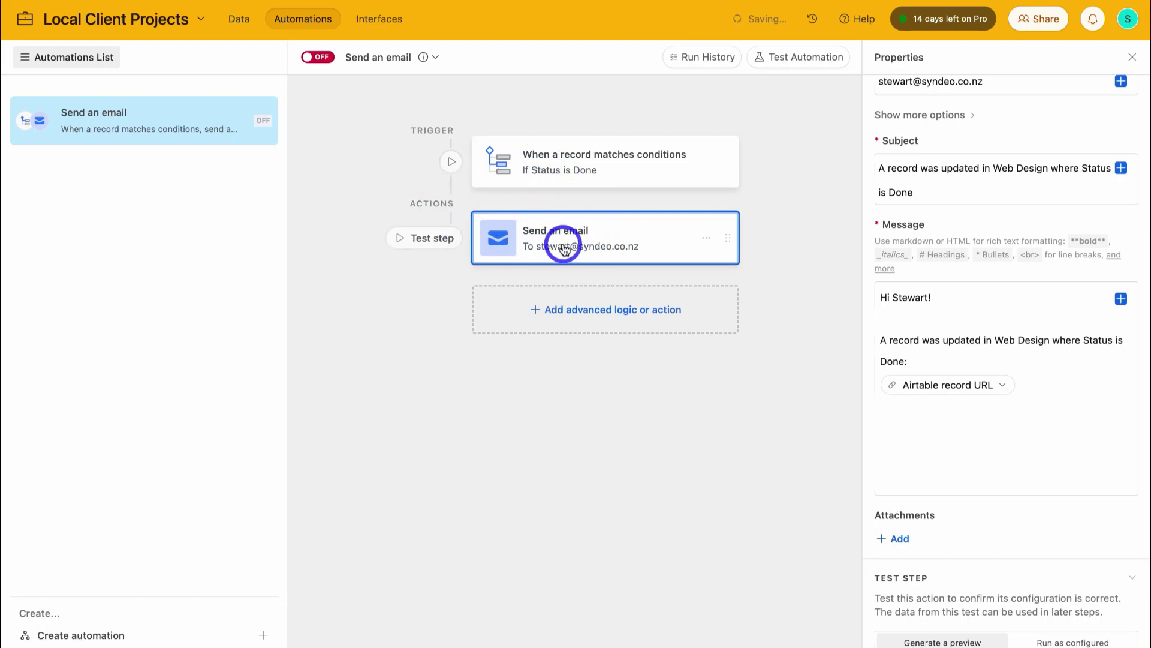
# - Review the recipient, subject and message of the automation's email action
pyautogui.scroll(1, 947, 172)
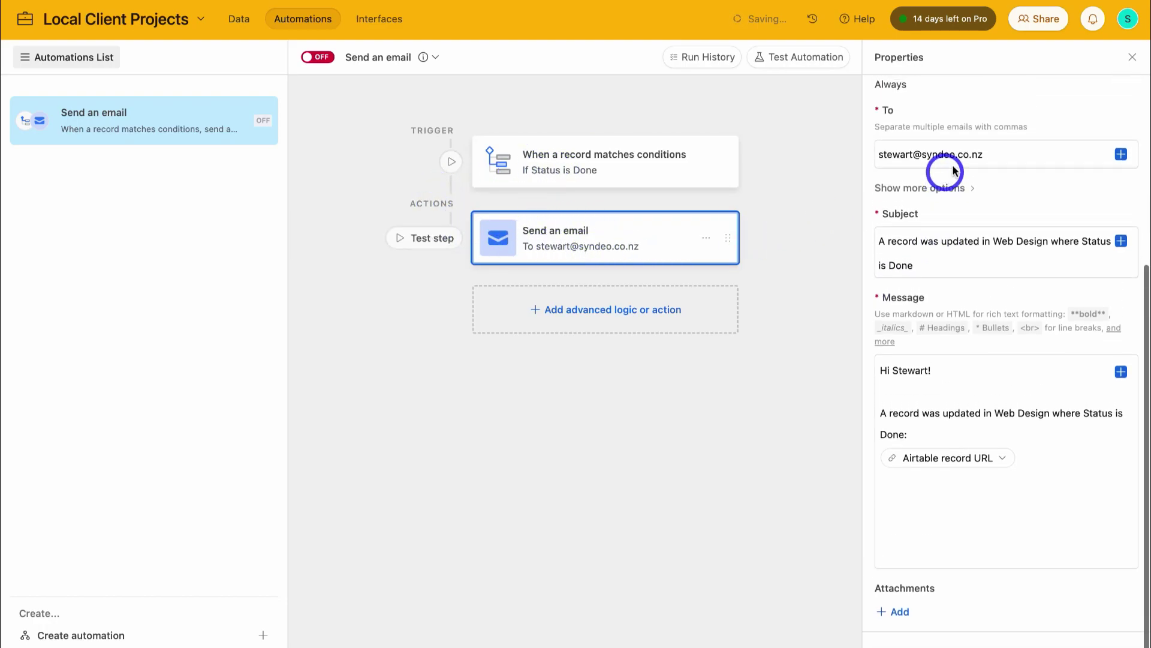
pyautogui.scroll(1, 973, 133)
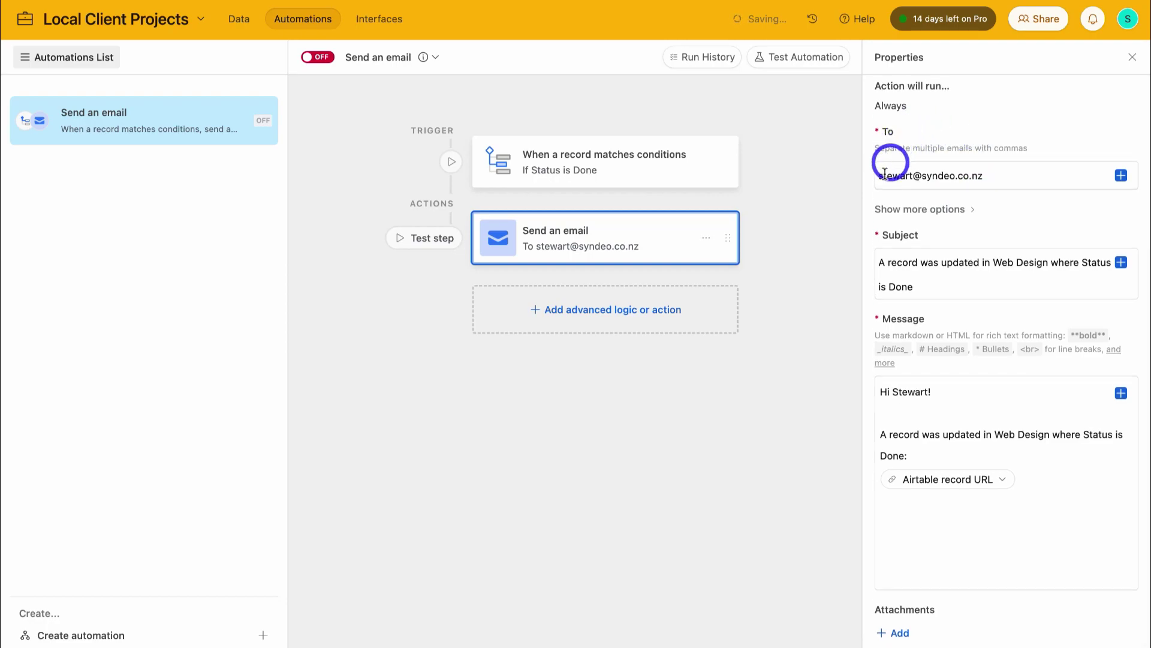
pyautogui.scroll(-2, 996, 175)
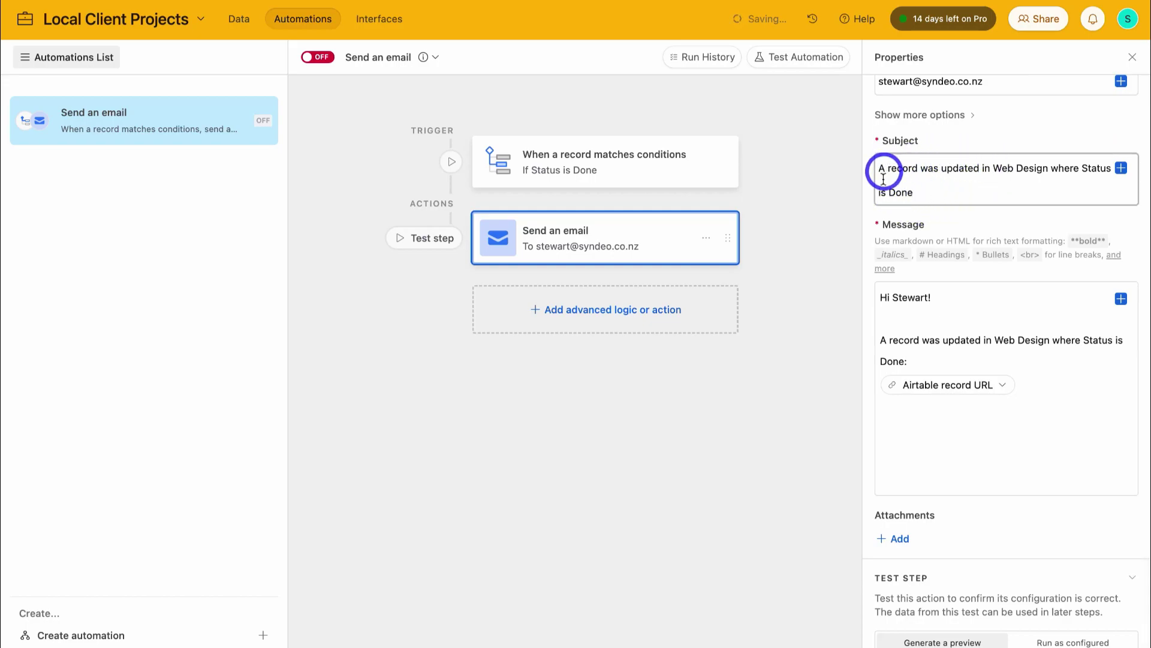
pyautogui.click(966, 330)
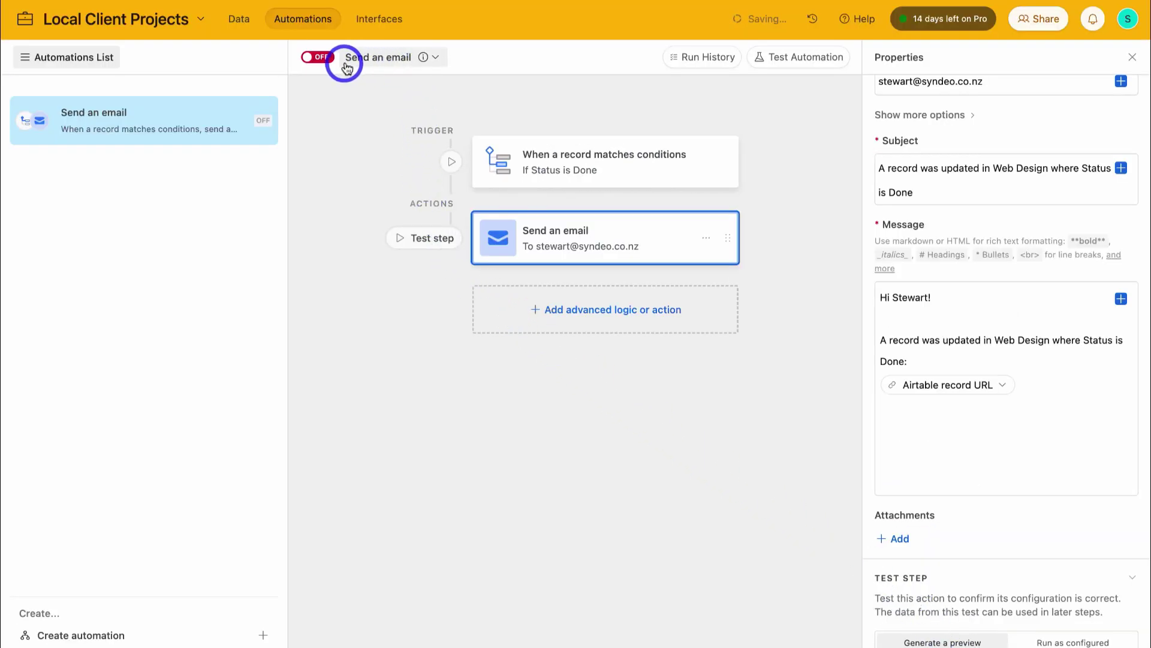
# - Rename the automation to Project Complete Notification and turn it on
pyautogui.click(374, 60)
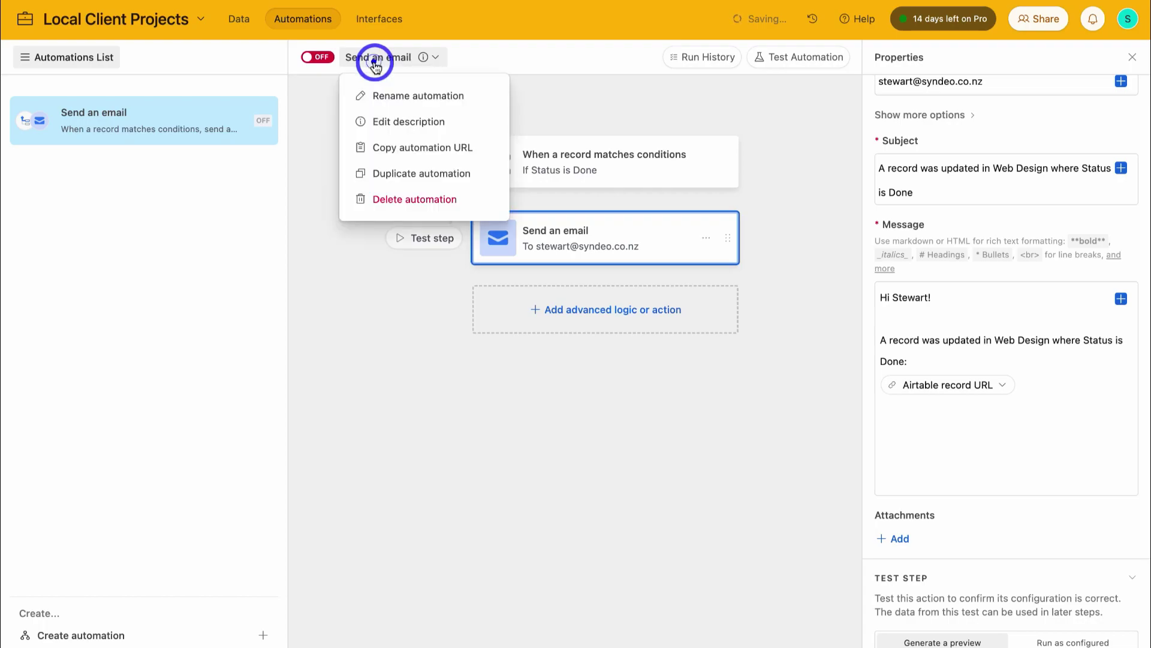
pyautogui.click(387, 95)
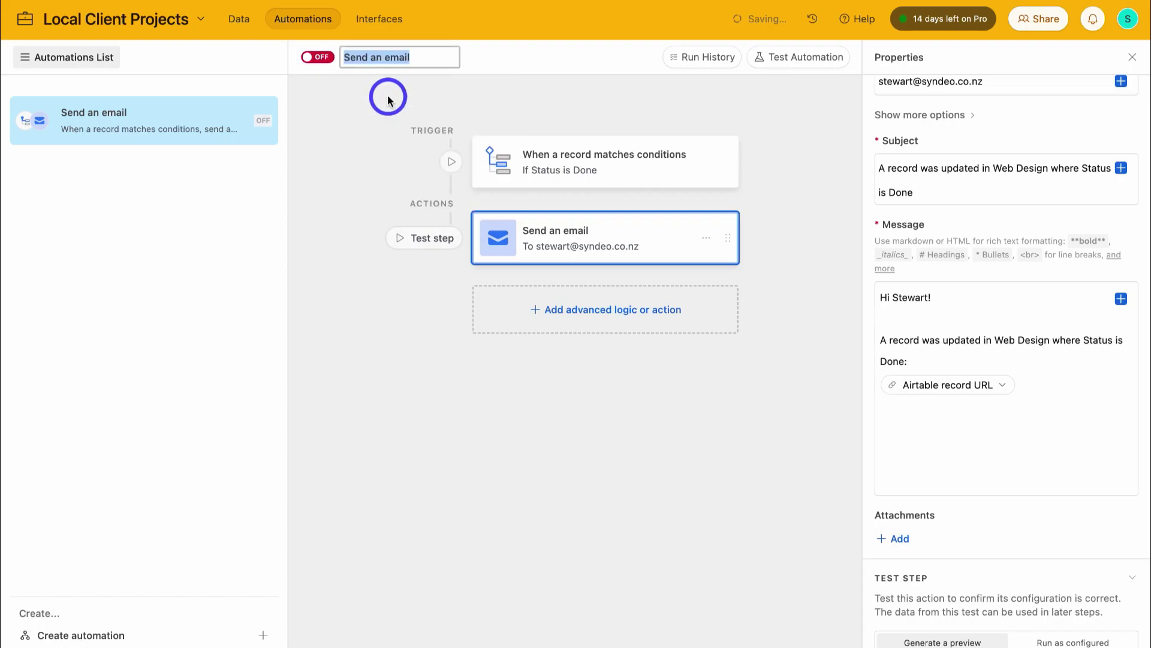
pyautogui.write('Project Complete Notification')
pyautogui.press('Return')
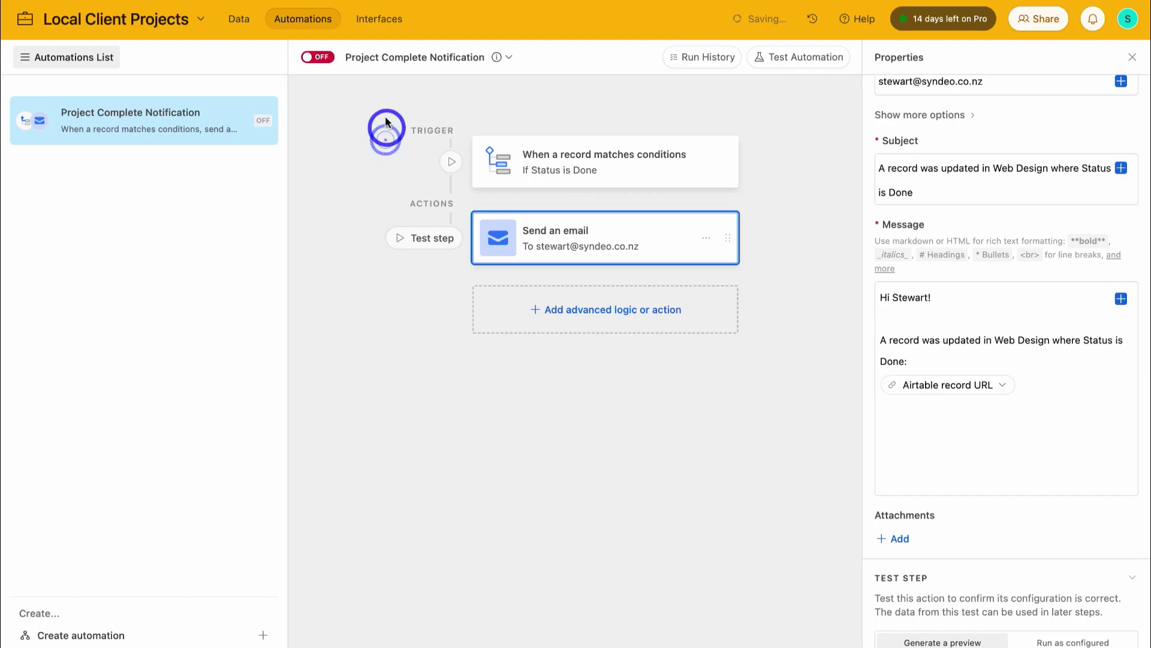
pyautogui.click(311, 58)
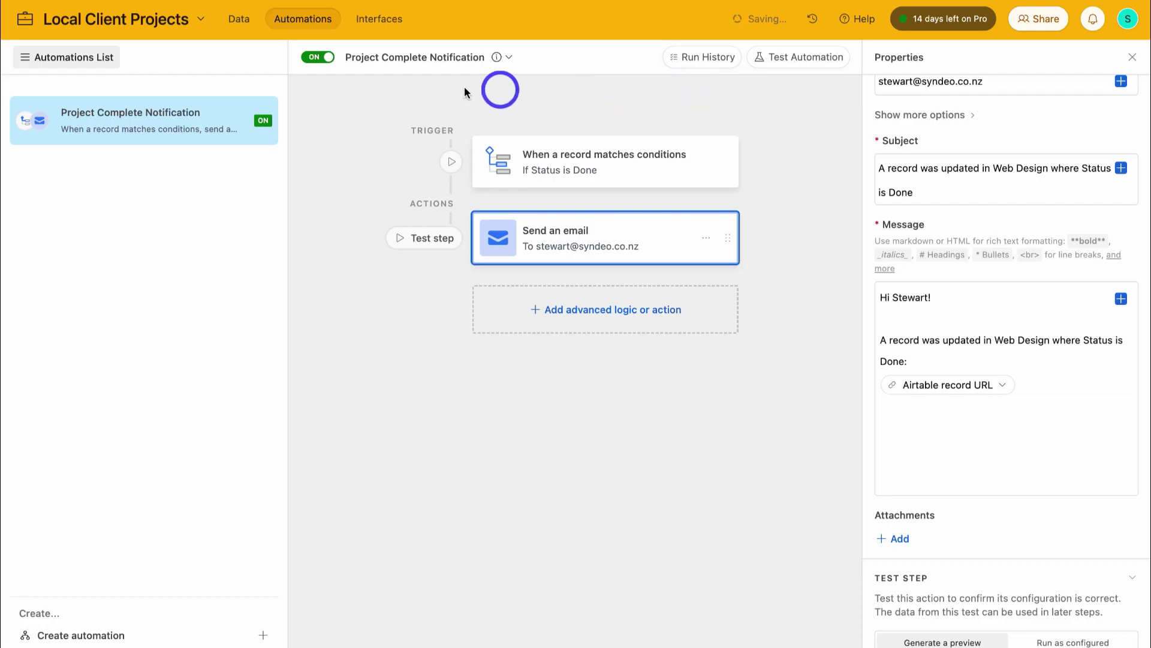
# - Return to the base's data and look through the Content Development and Marketing Campaigns tables, ending on Marketing Campaigns
pyautogui.click(248, 25)
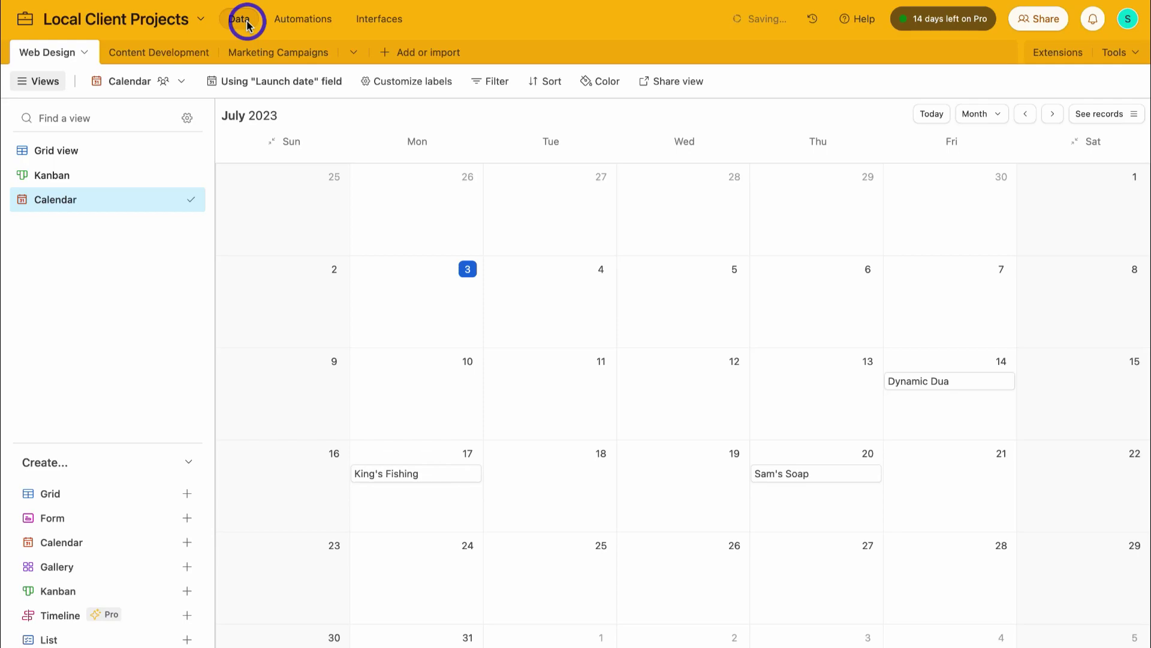
pyautogui.click(175, 52)
pyautogui.click(267, 59)
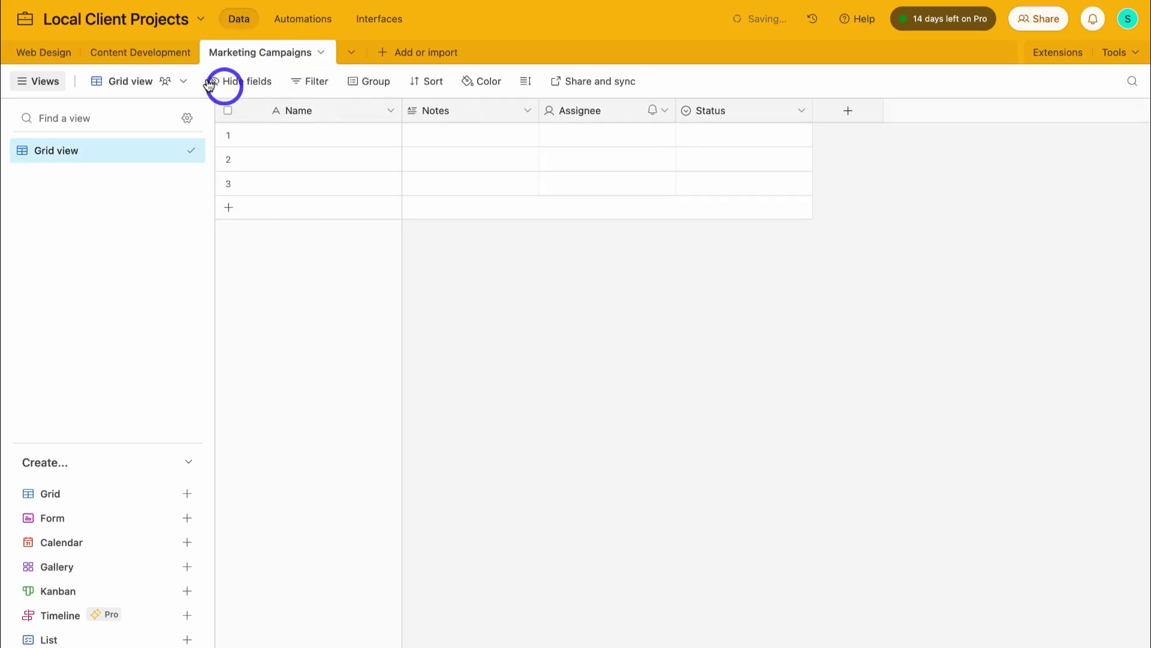
pyautogui.click(133, 51)
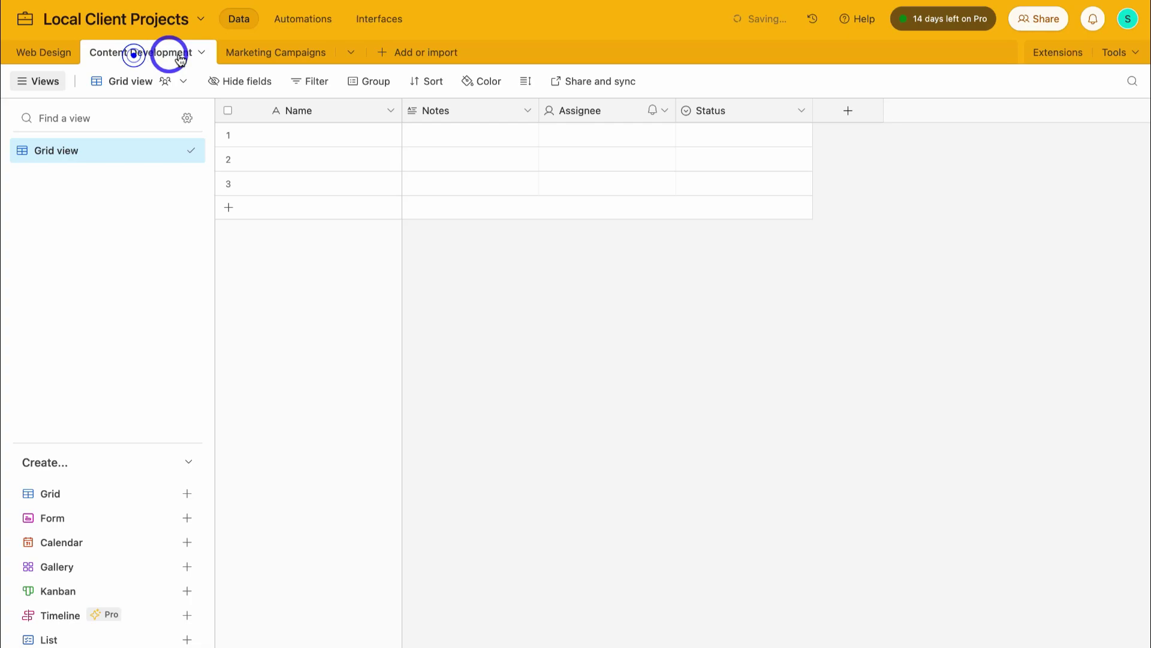
pyautogui.click(282, 57)
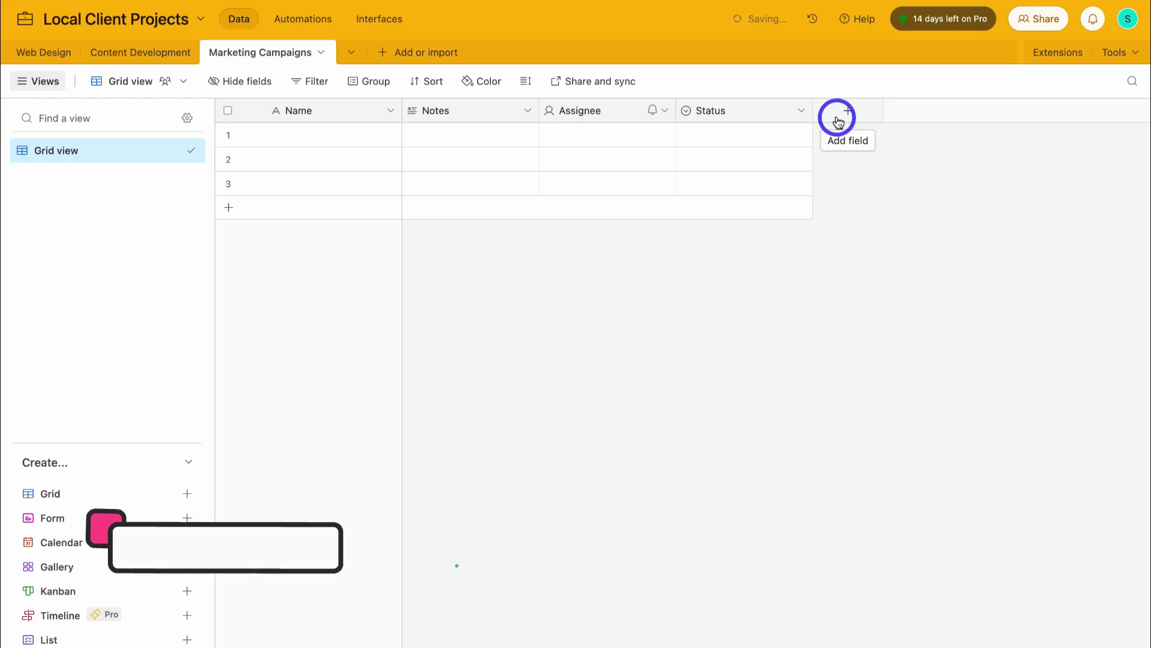
pyautogui.click(846, 118)
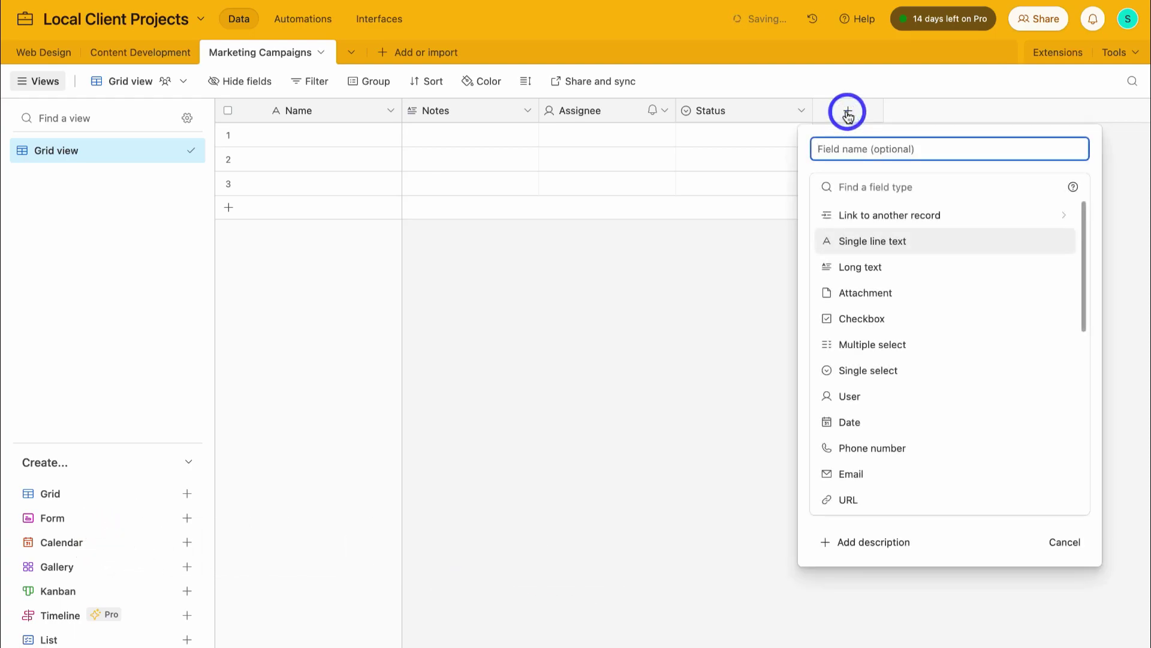
pyautogui.click(895, 216)
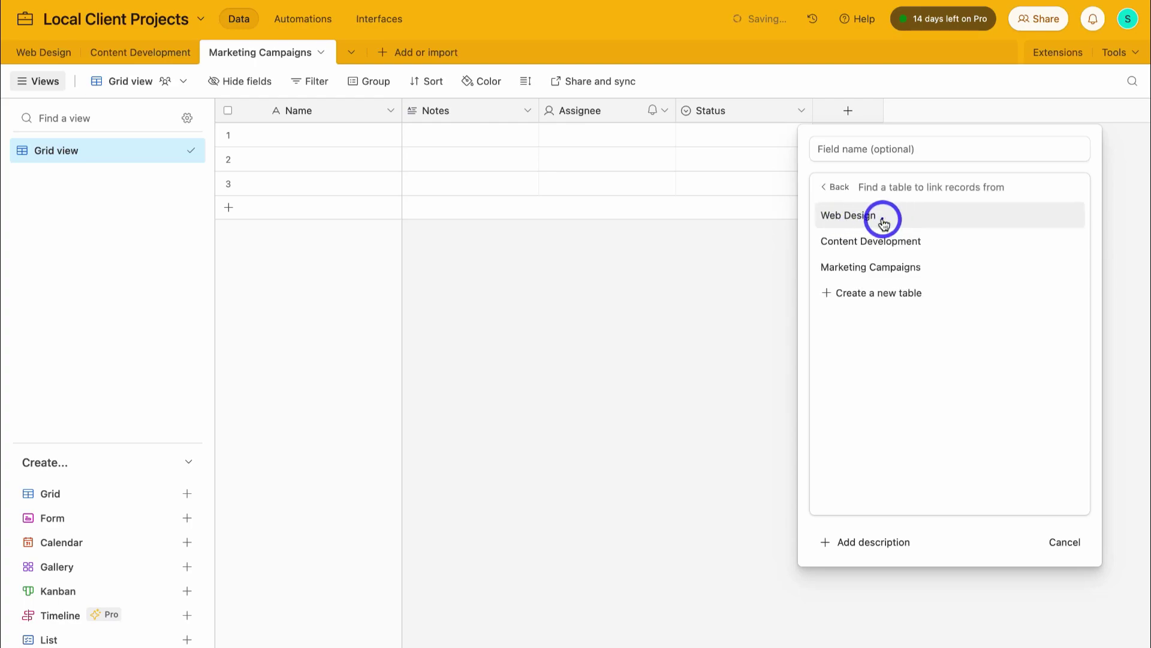
pyautogui.click(882, 215)
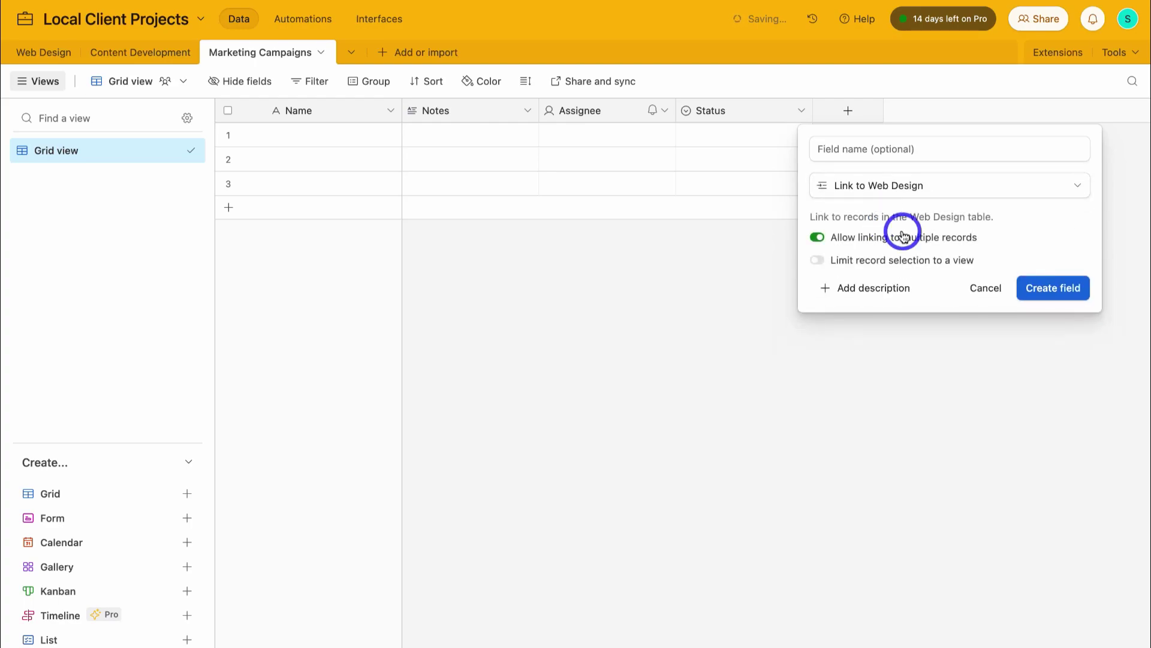
pyautogui.click(878, 148)
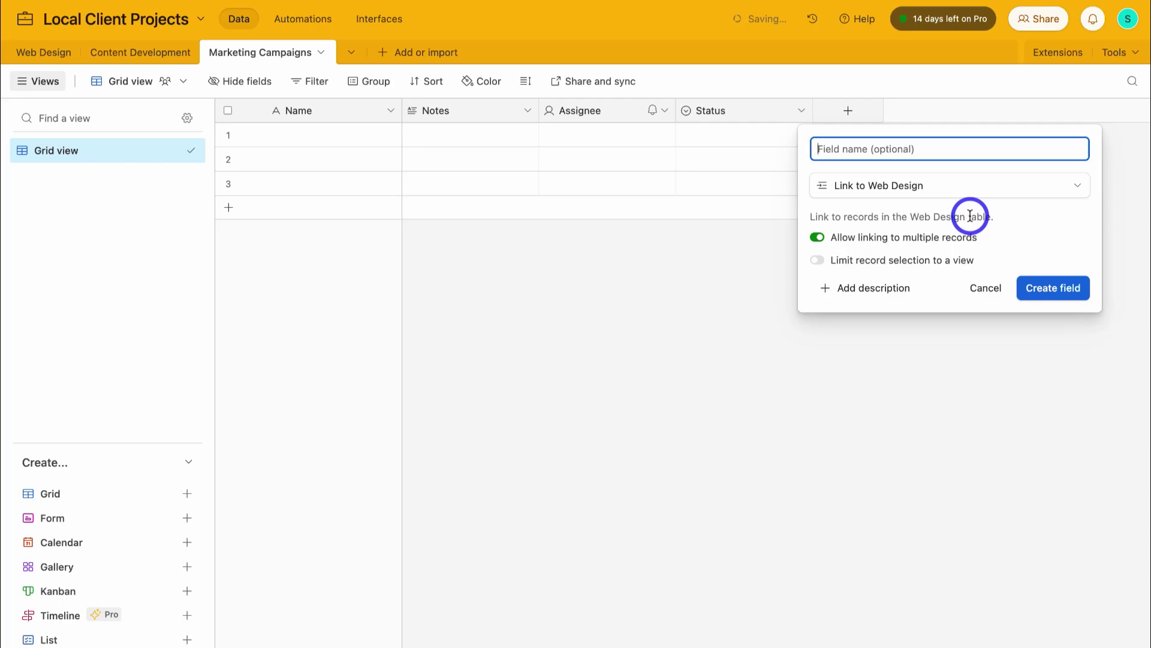
pyautogui.click(666, 336)
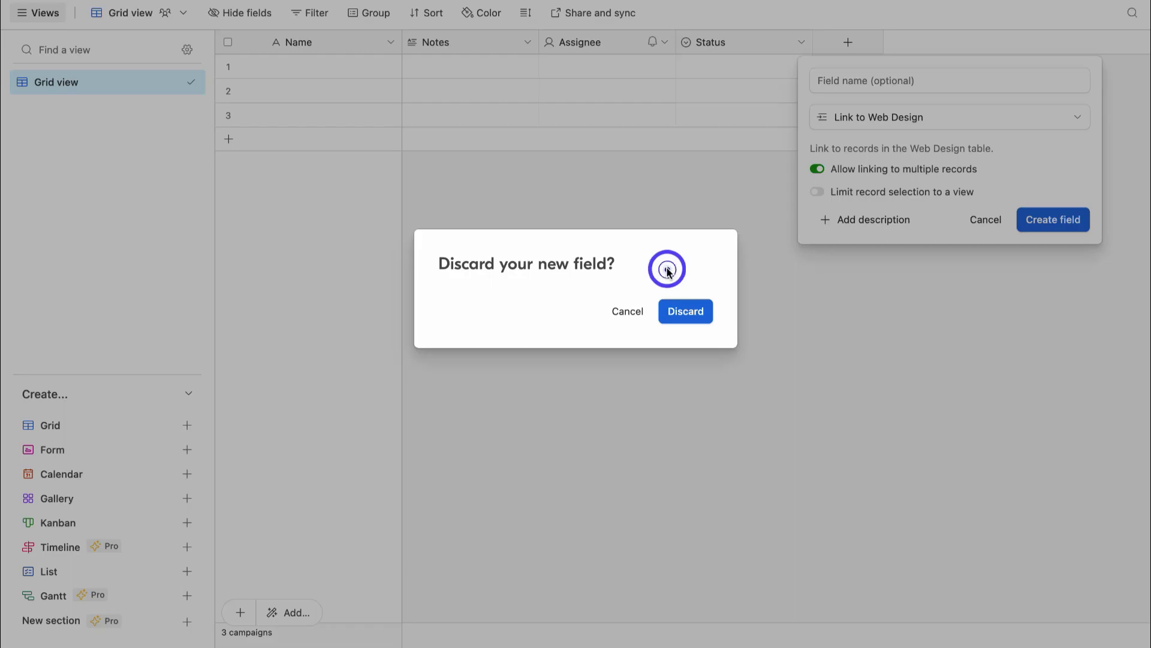
pyautogui.click(676, 312)
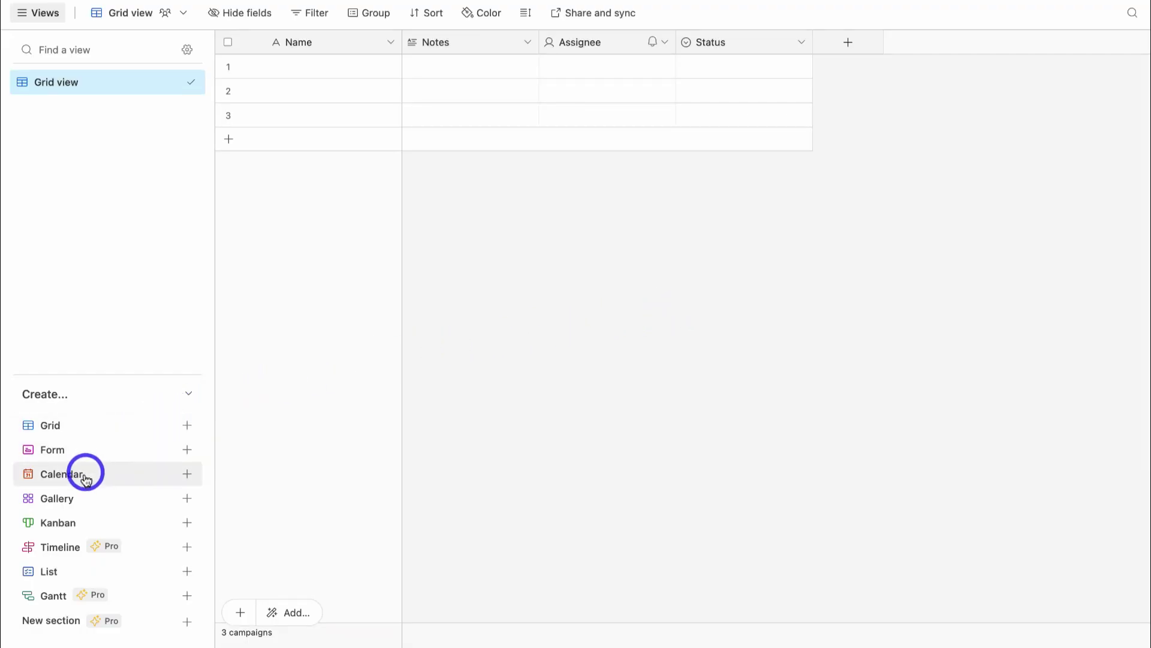
# - Create a collaborative Form view for the Marketing Campaigns table and look over its fields and submission options
pyautogui.click(85, 450)
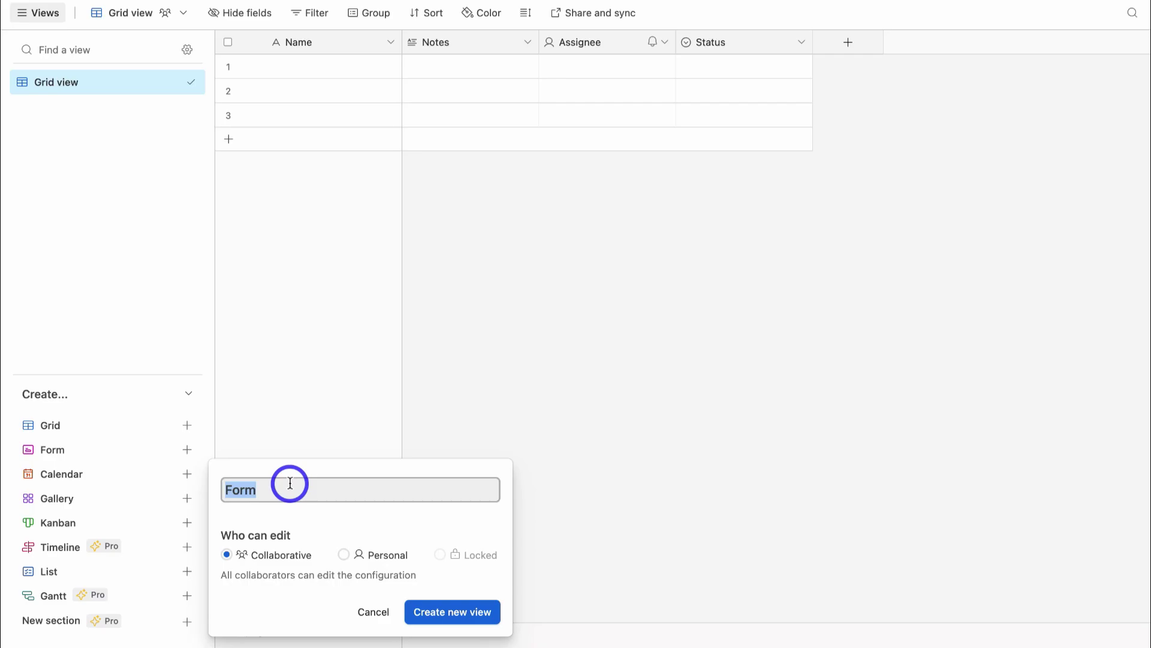
pyautogui.click(433, 613)
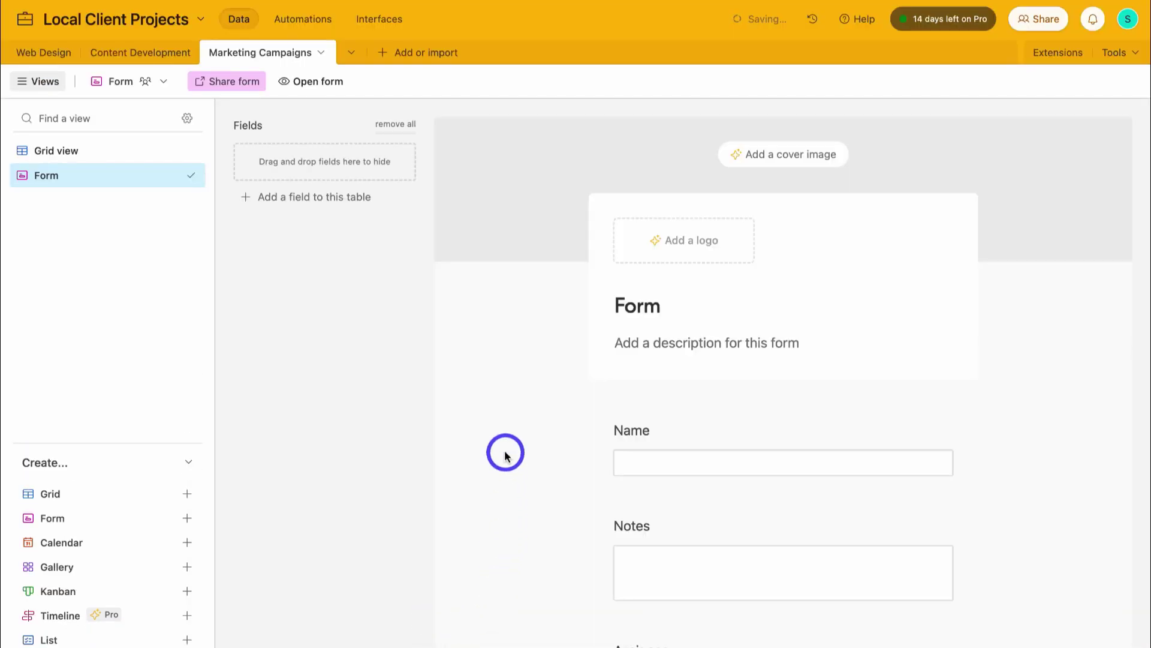
pyautogui.scroll(-6, 507, 453)
pyautogui.scroll(-3, 505, 455)
pyautogui.scroll(10, 506, 455)
pyautogui.scroll(-6, 505, 454)
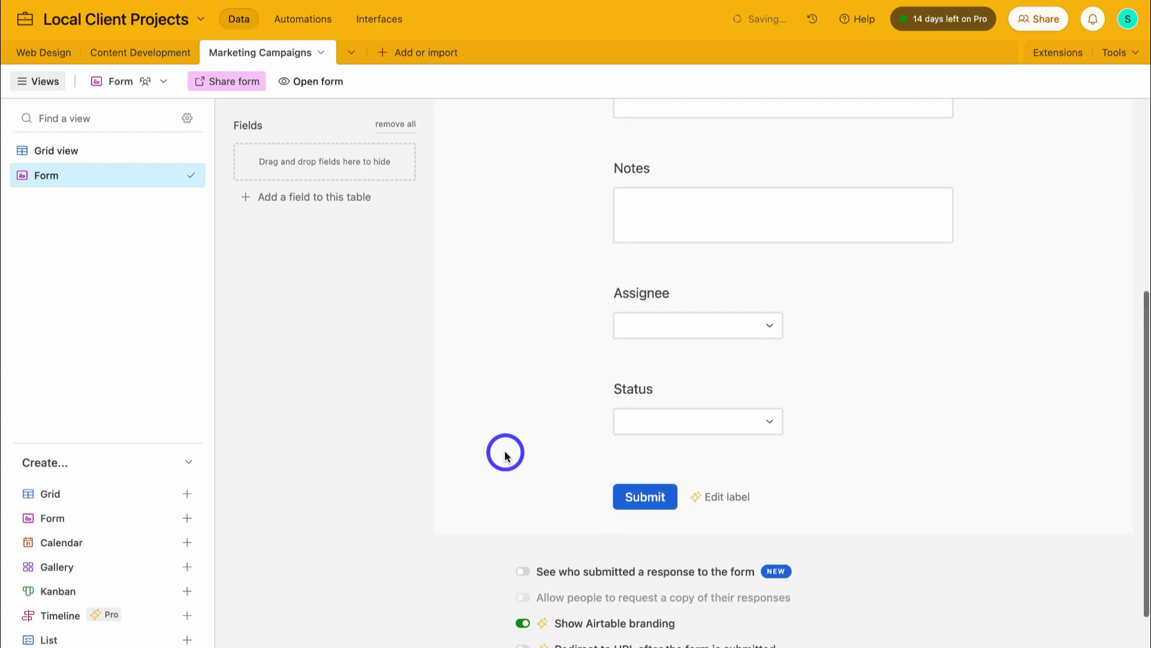
pyautogui.scroll(4, 505, 454)
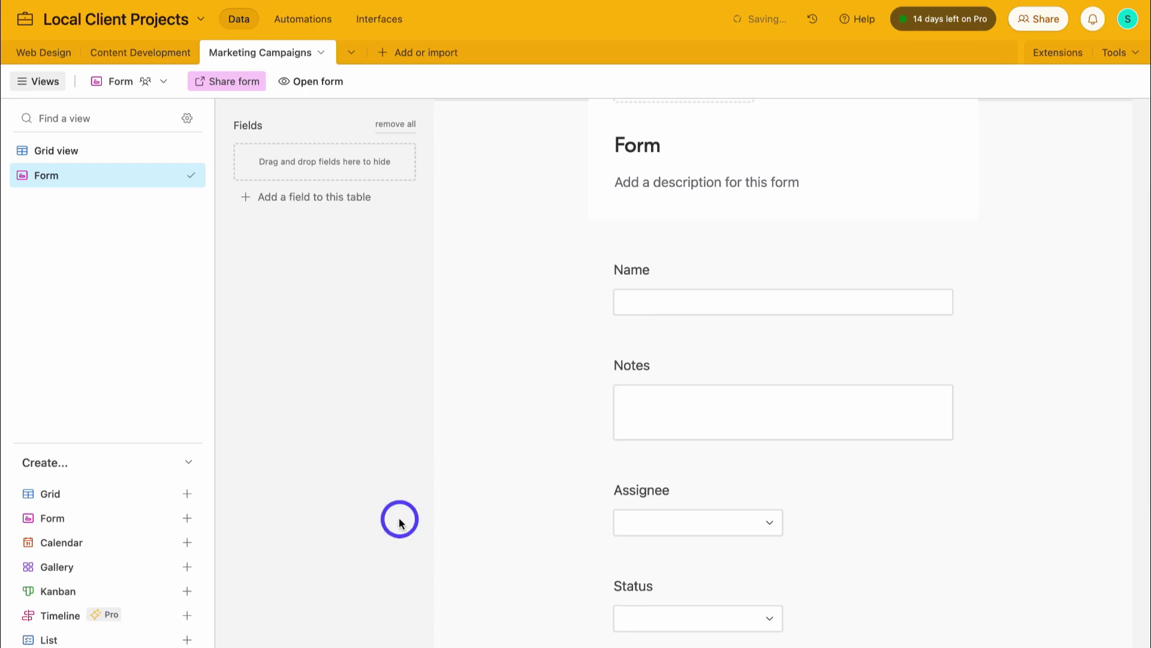
# - Browse the services that can be connected as new accounts in the Integrations settings, and close the dialog
pyautogui.click(1126, 19)
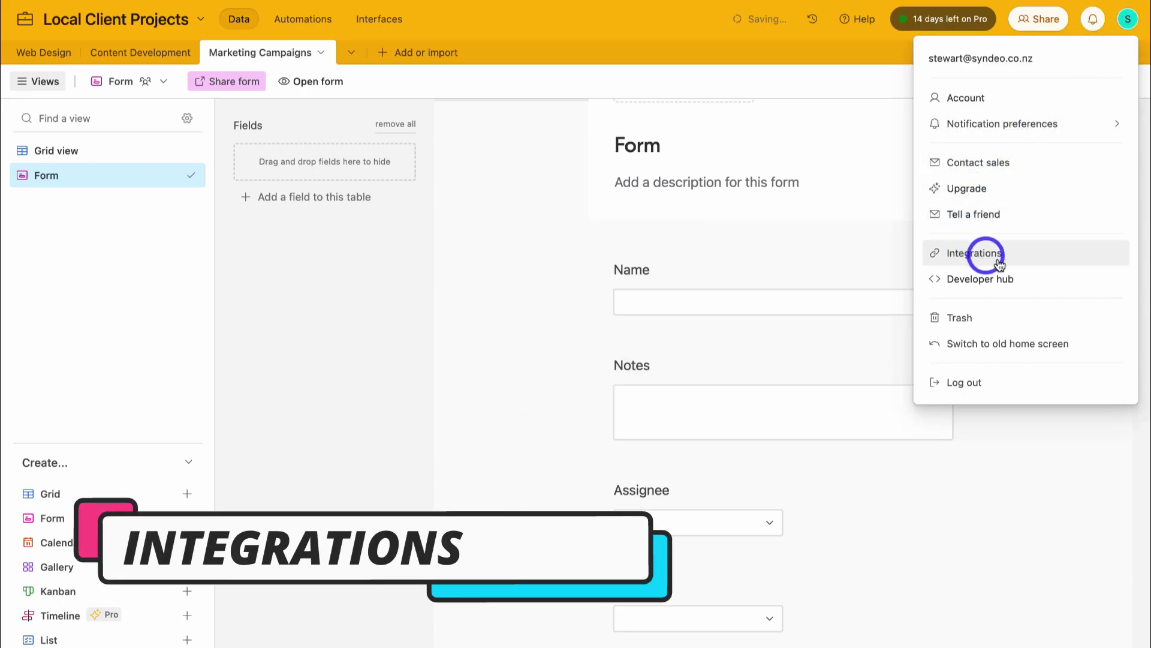
pyautogui.click(1069, 255)
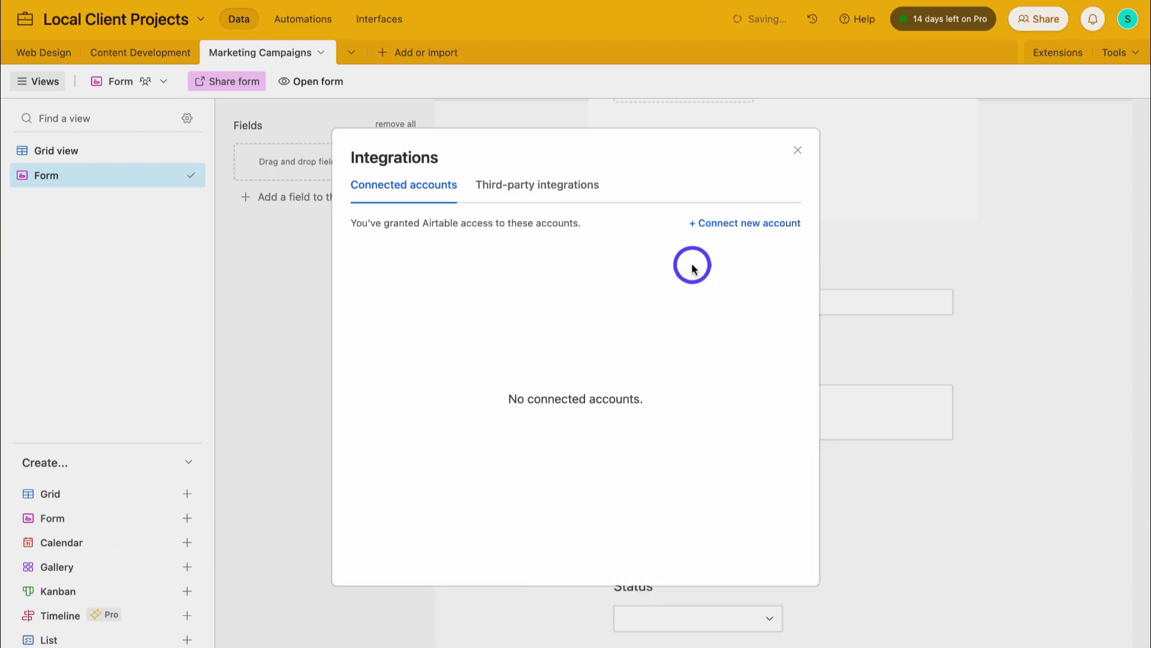
pyautogui.click(732, 228)
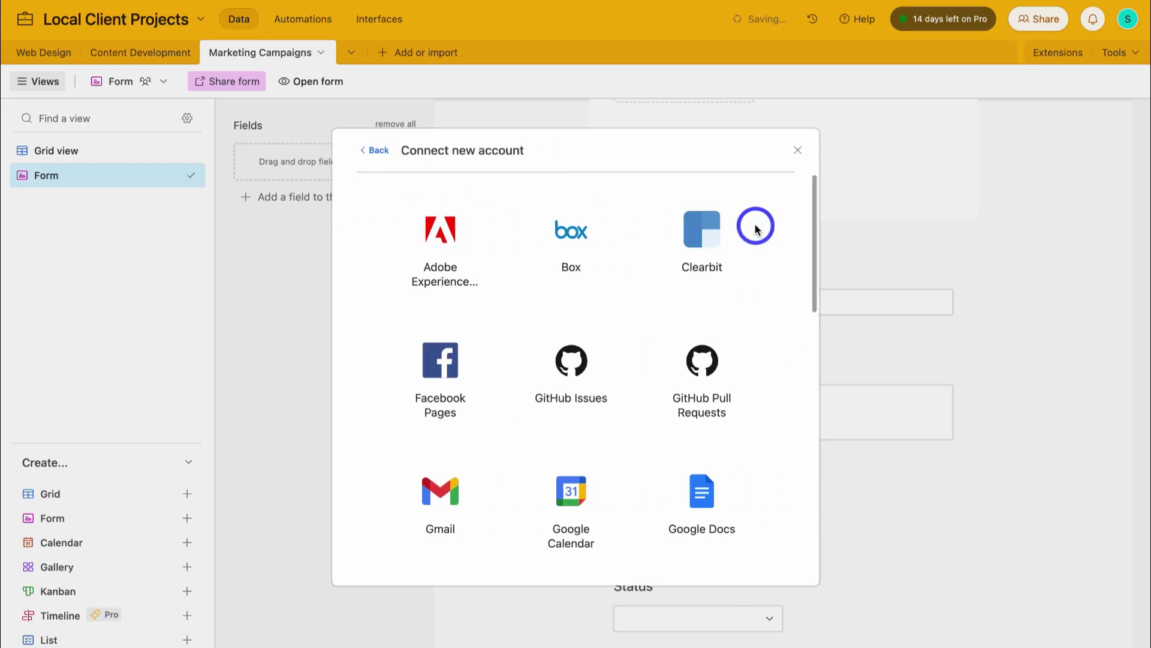
pyautogui.scroll(-5, 707, 241)
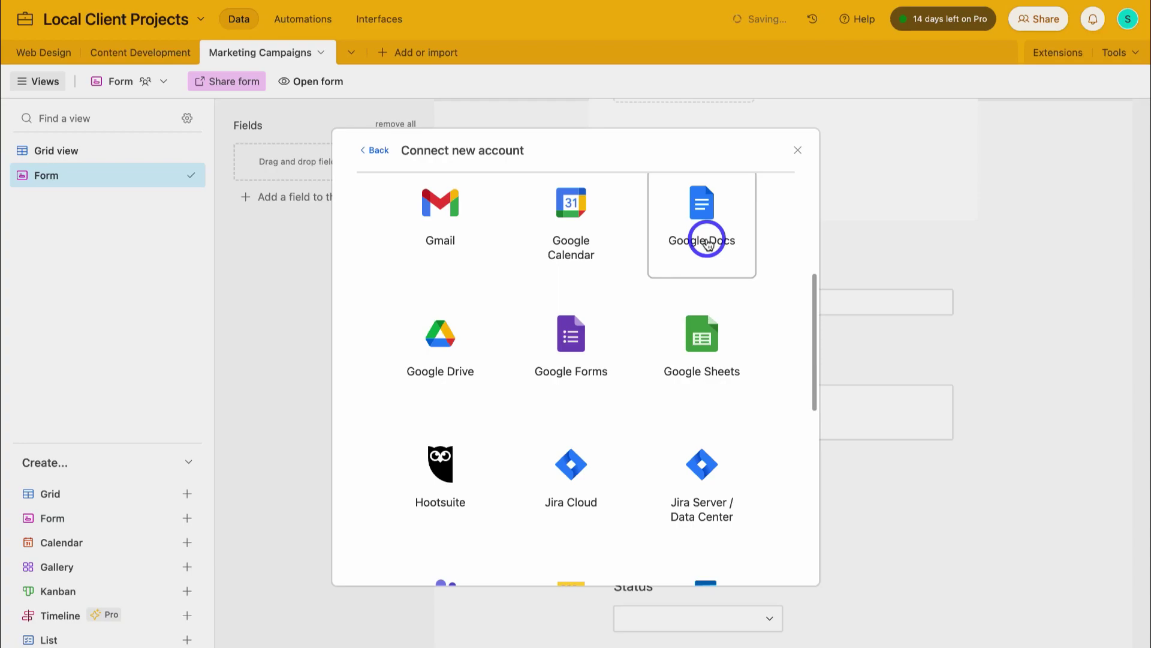
pyautogui.scroll(-5, 708, 241)
pyautogui.click(797, 150)
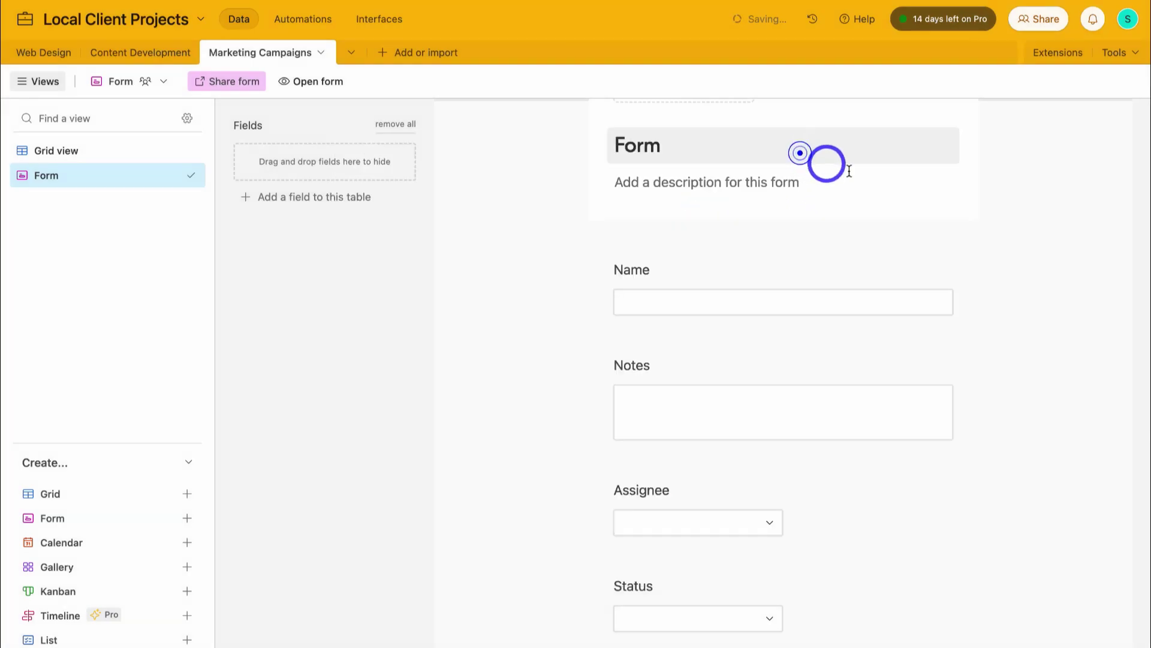